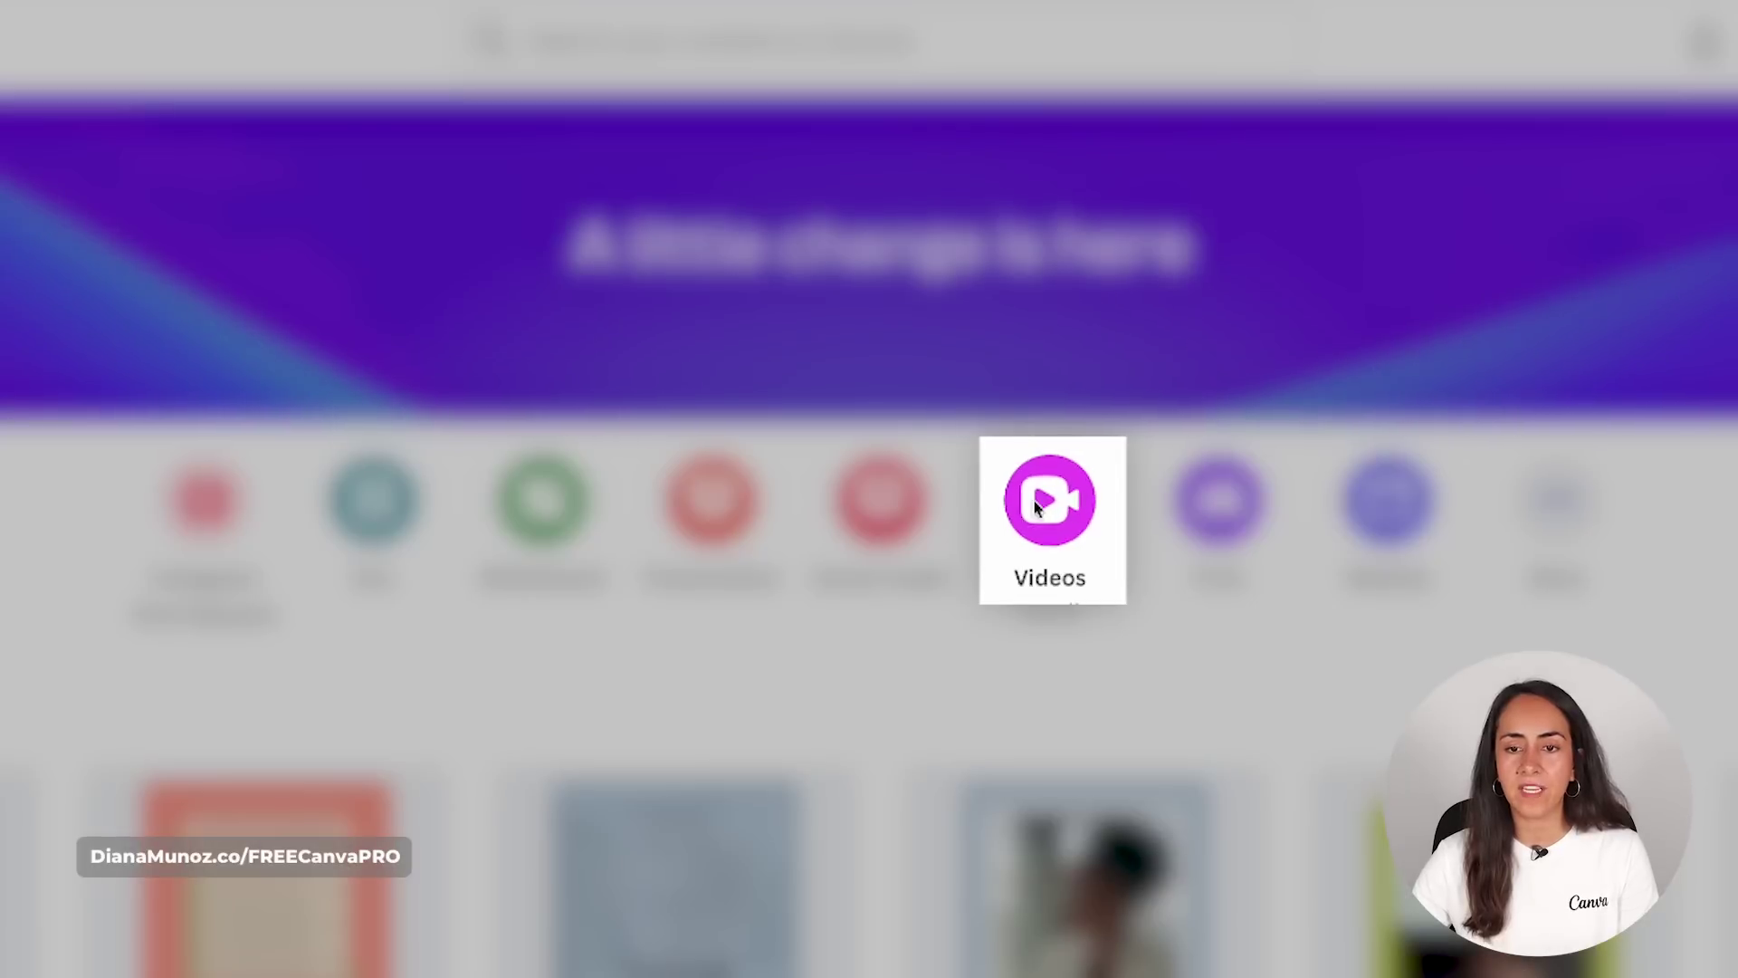
# Create a blank 1080 × 1920 px Mobile Video design and add the uploaded 1:19 unboxing video to its page.
pyautogui.click(1037, 507)
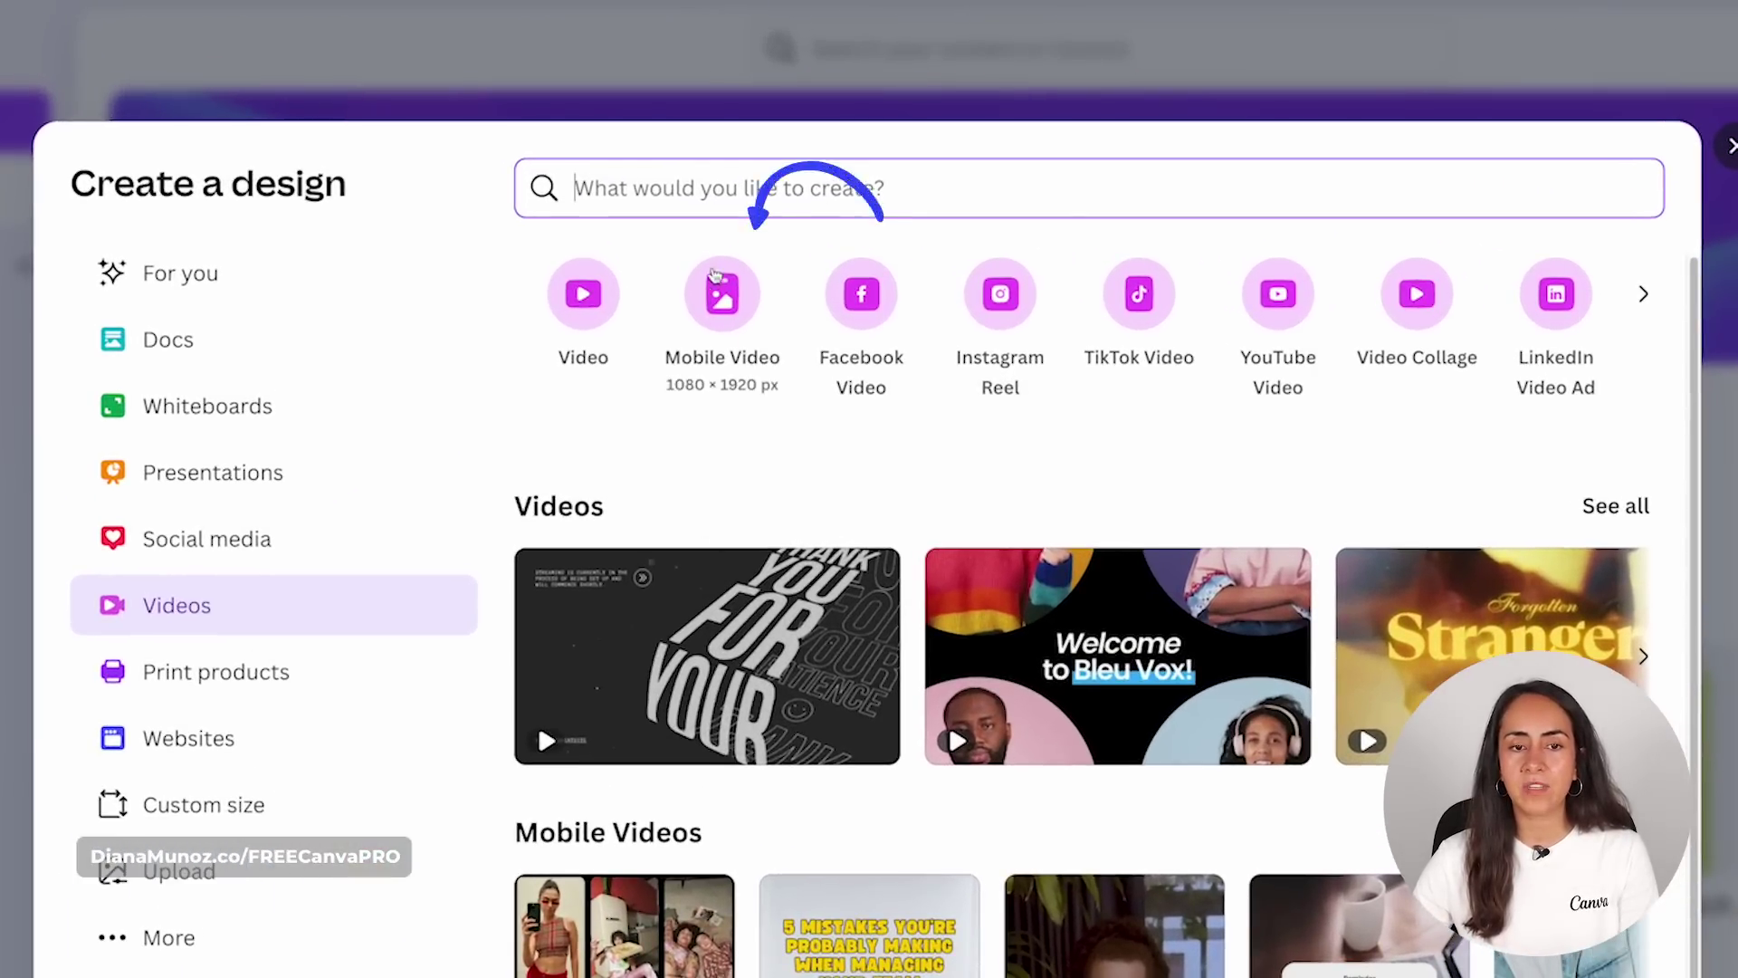
pyautogui.click(720, 299)
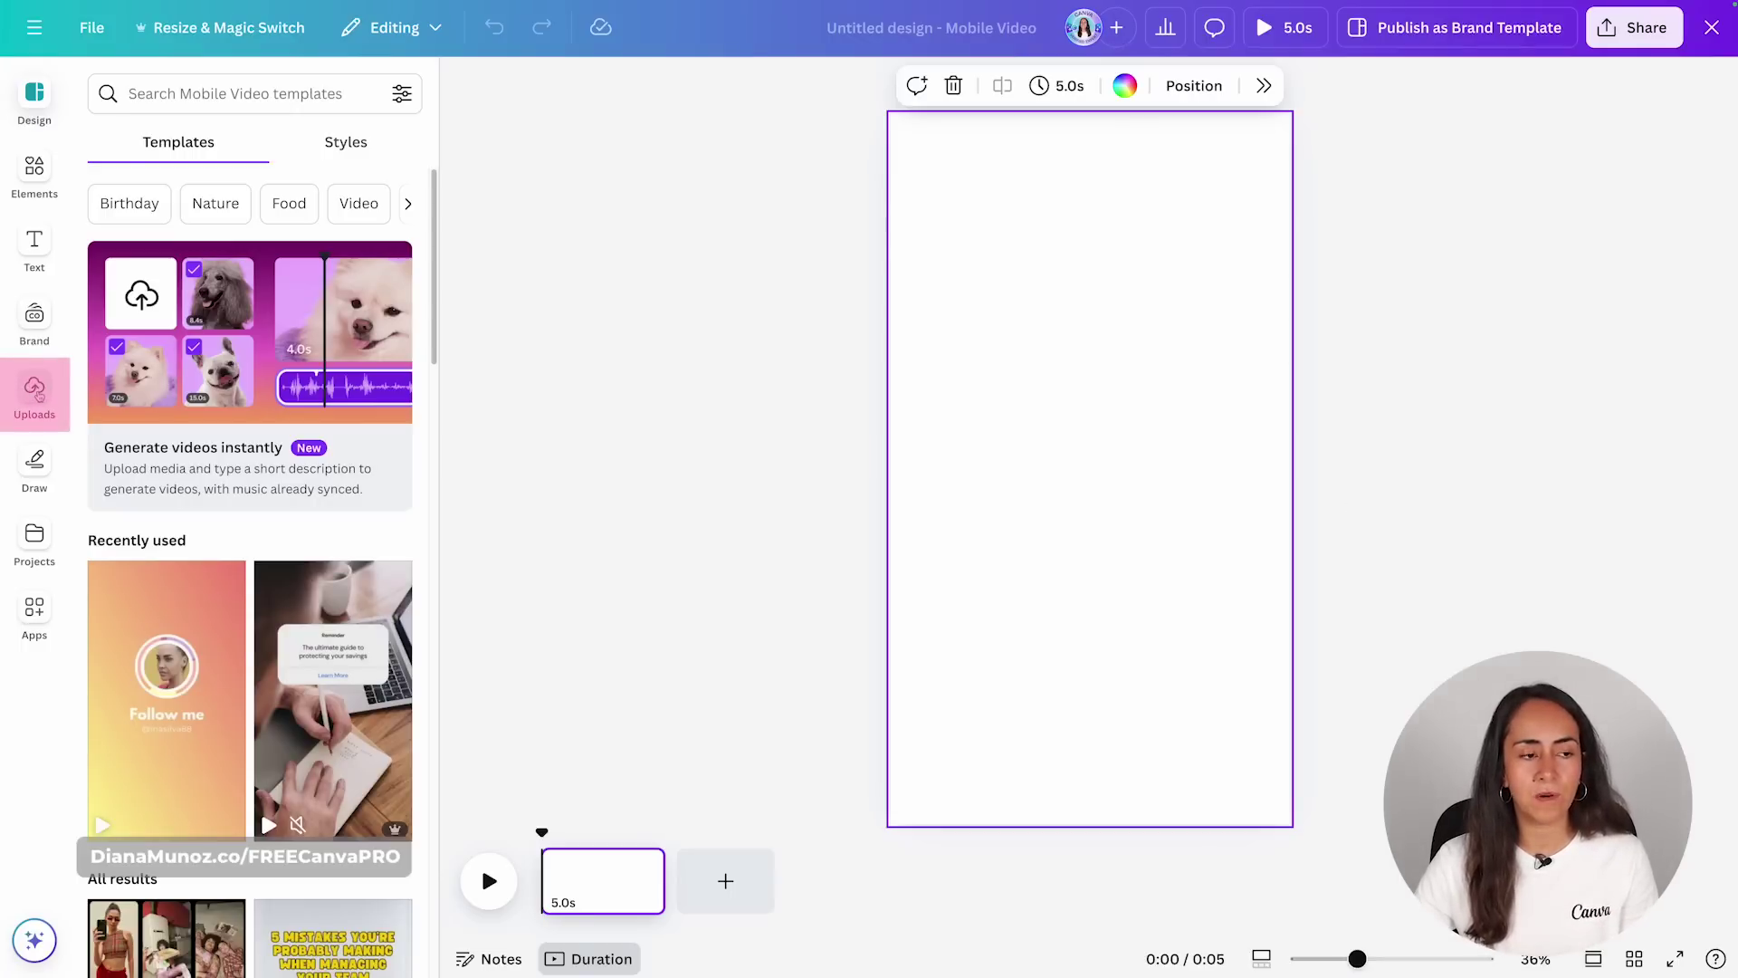
pyautogui.click(43, 398)
pyautogui.click(260, 239)
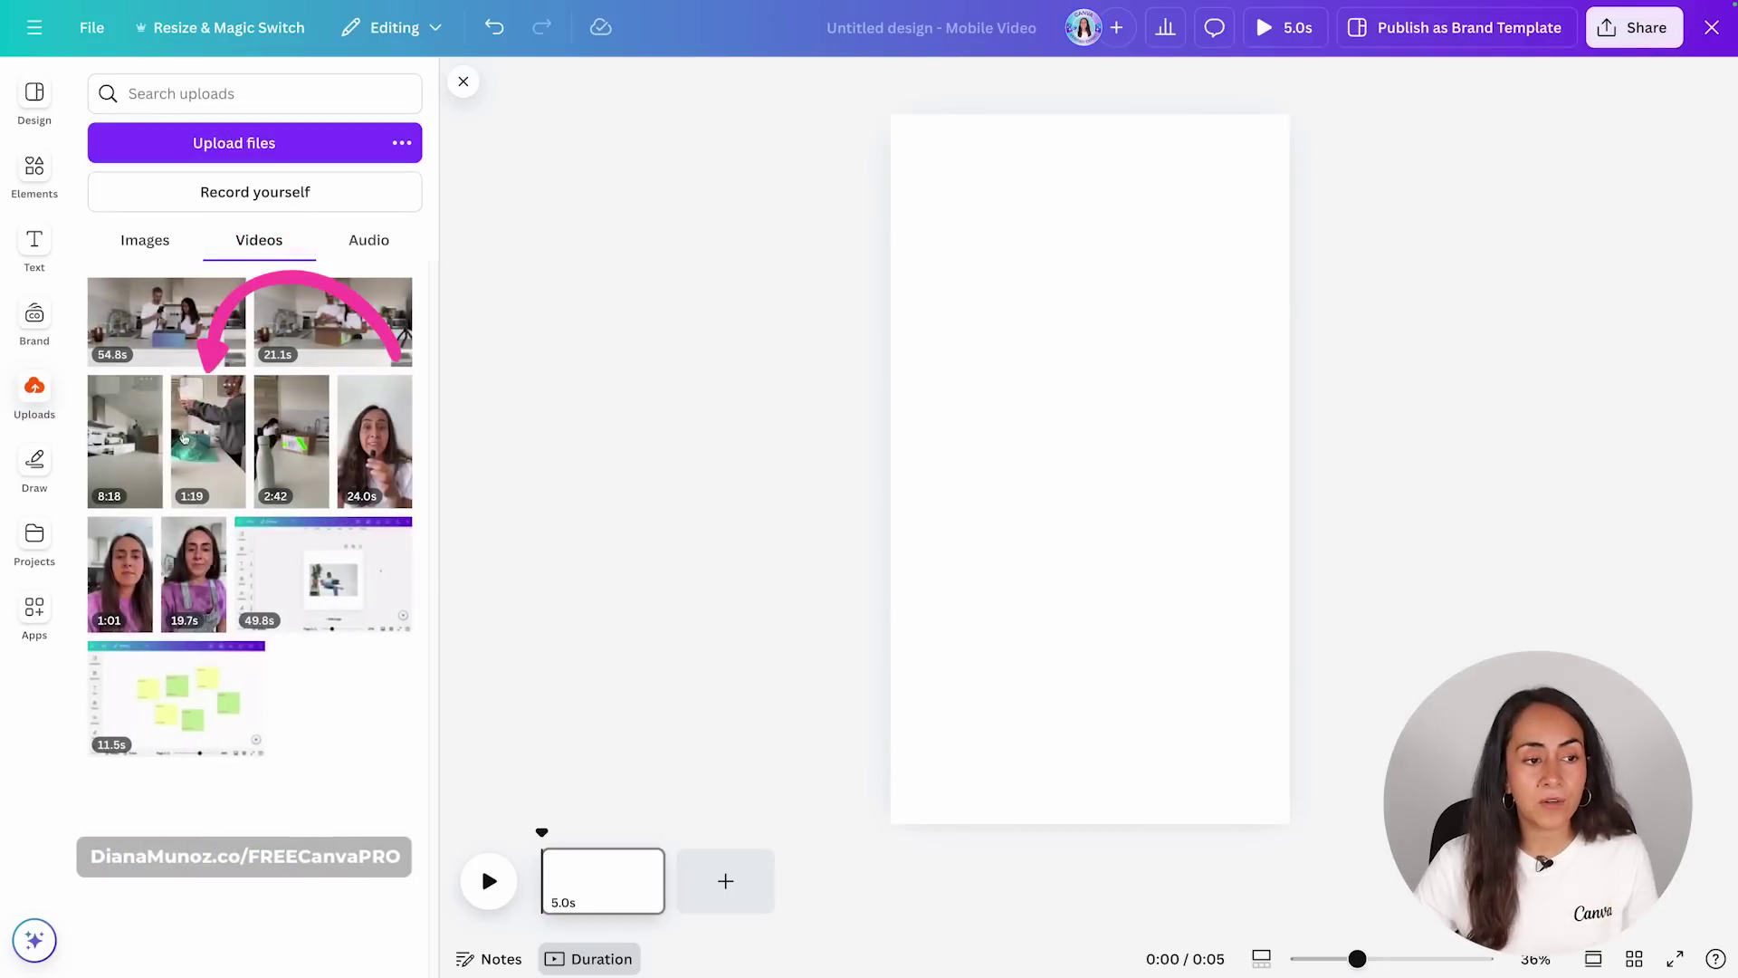
pyautogui.click(198, 455)
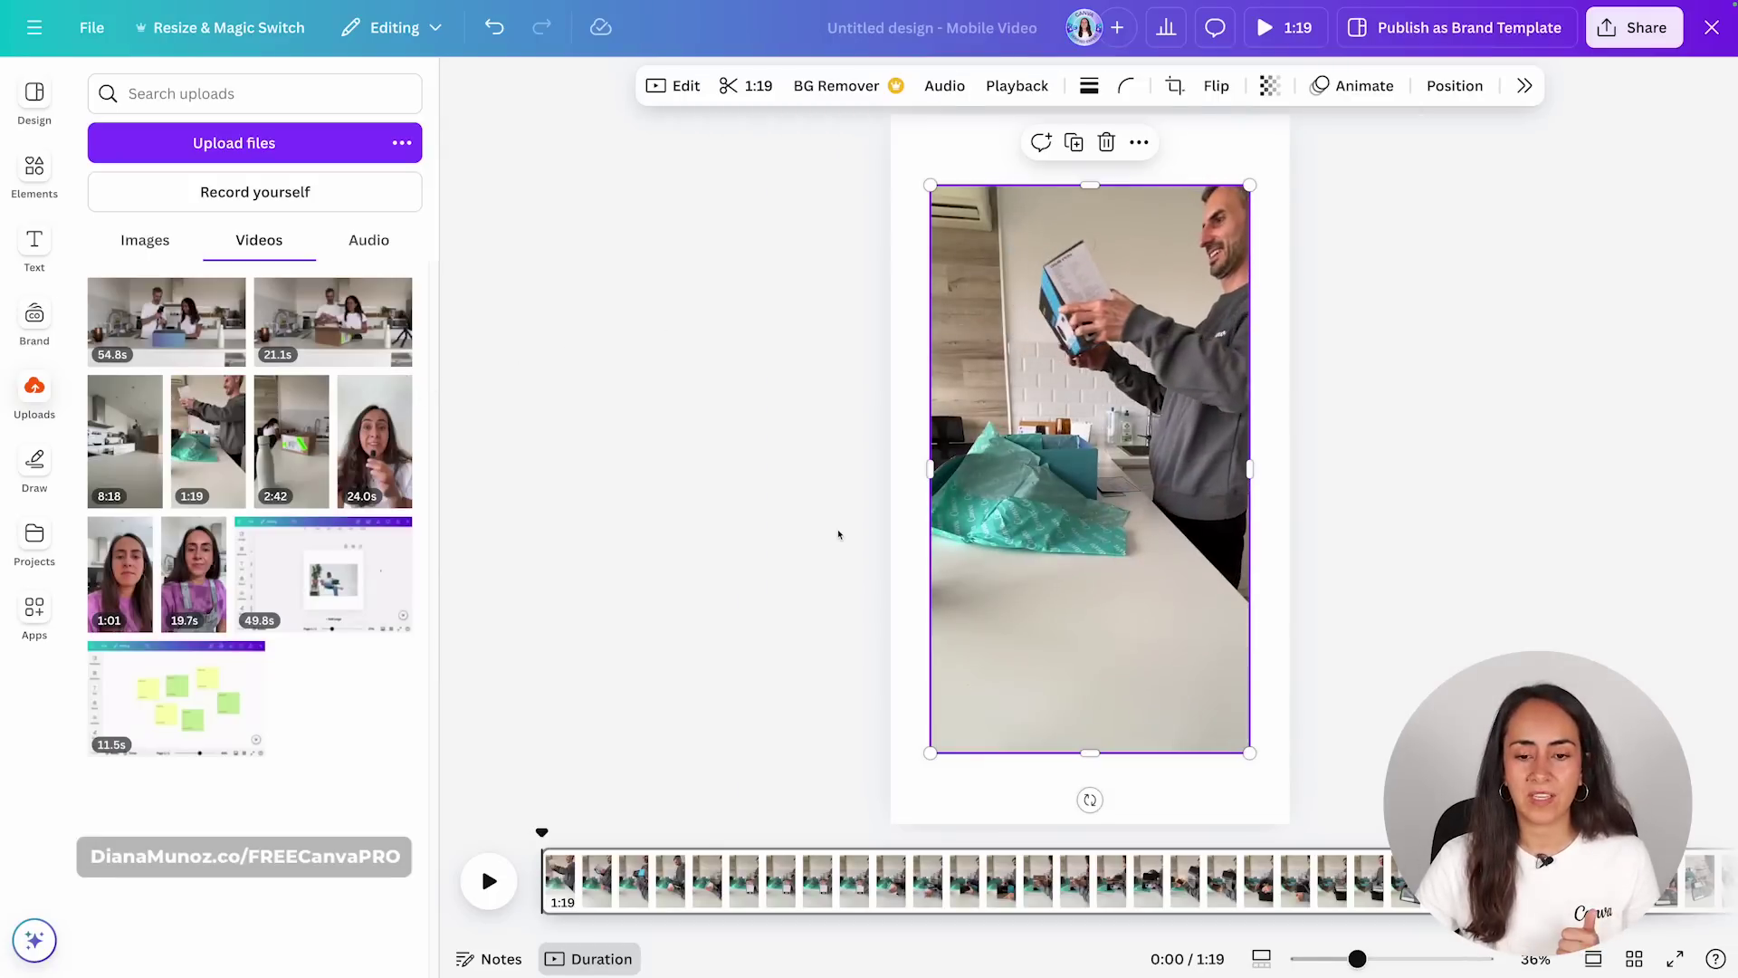
# Open the trim controls for the unboxing clip on the page and choose Auto-trim.
pyautogui.click(1087, 584)
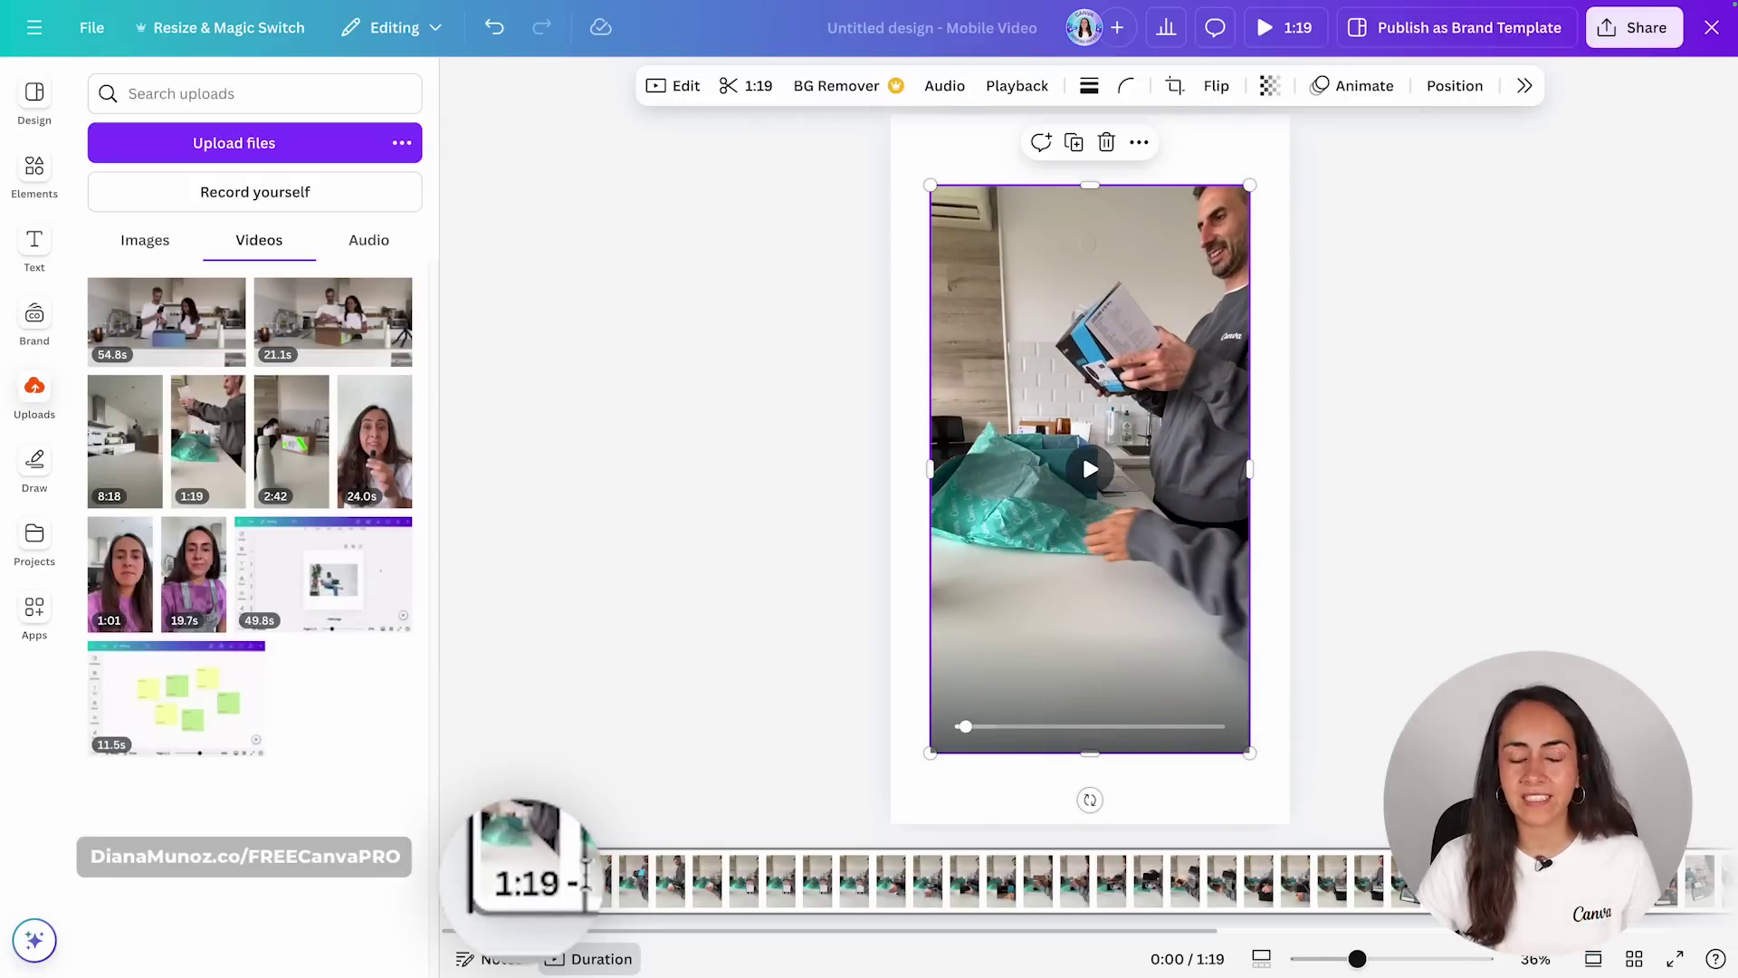
pyautogui.click(732, 324)
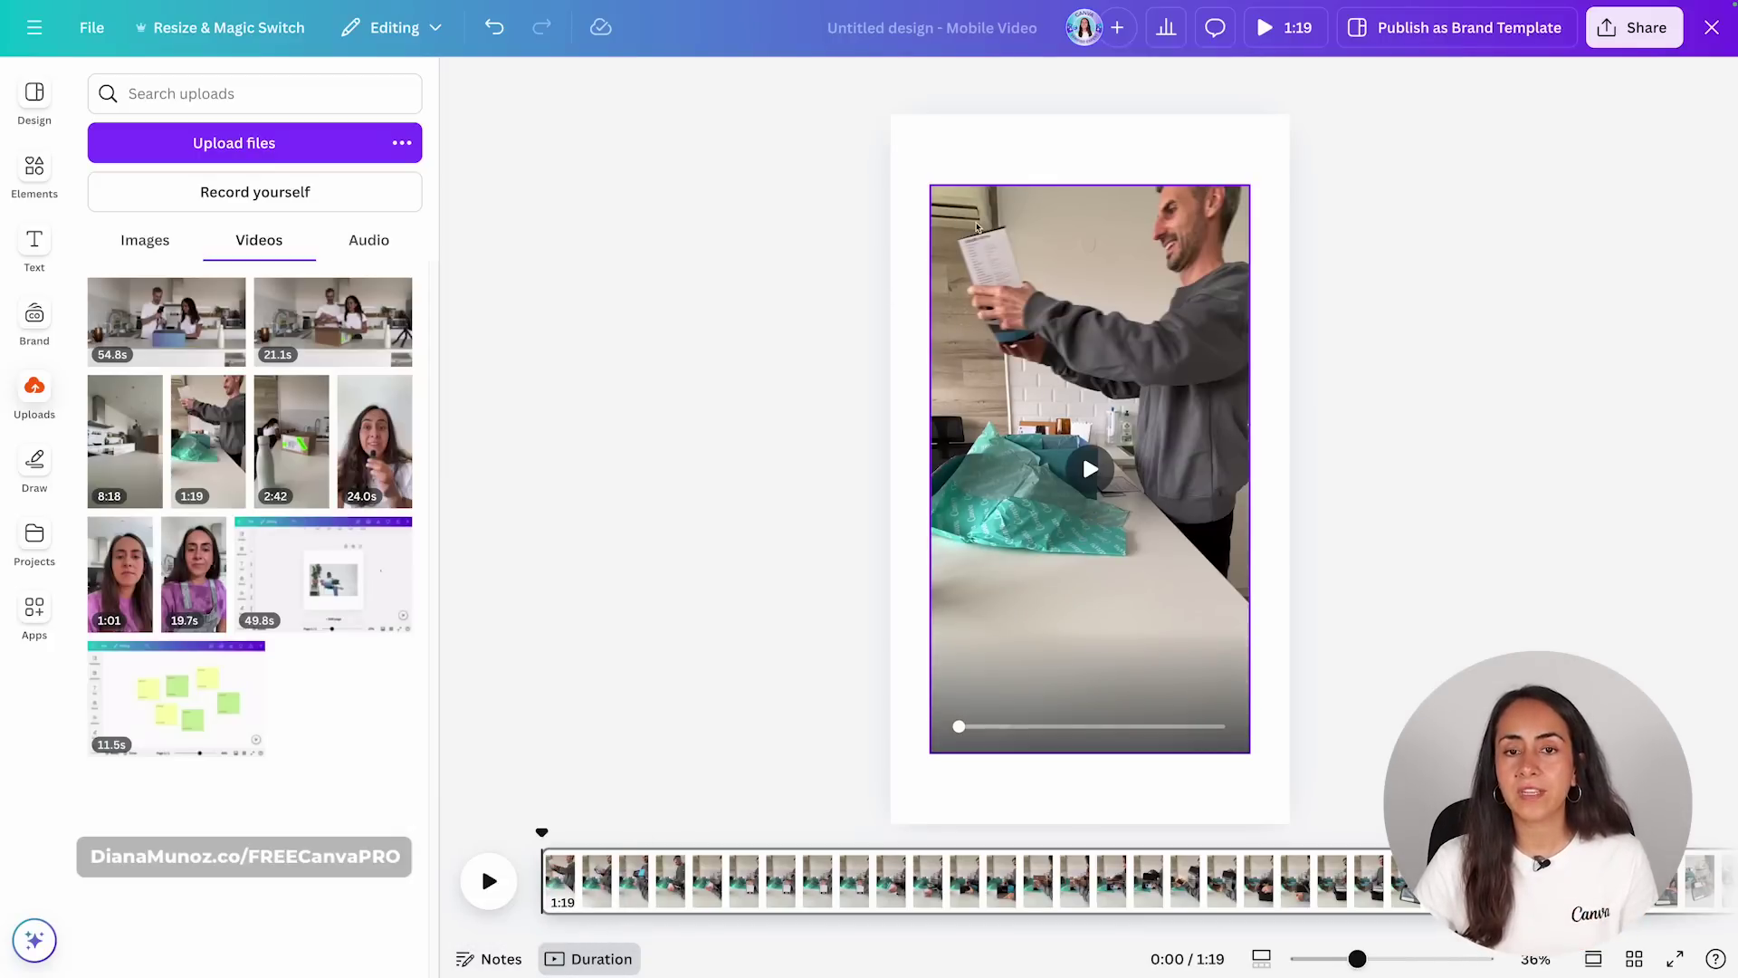
pyautogui.click(977, 226)
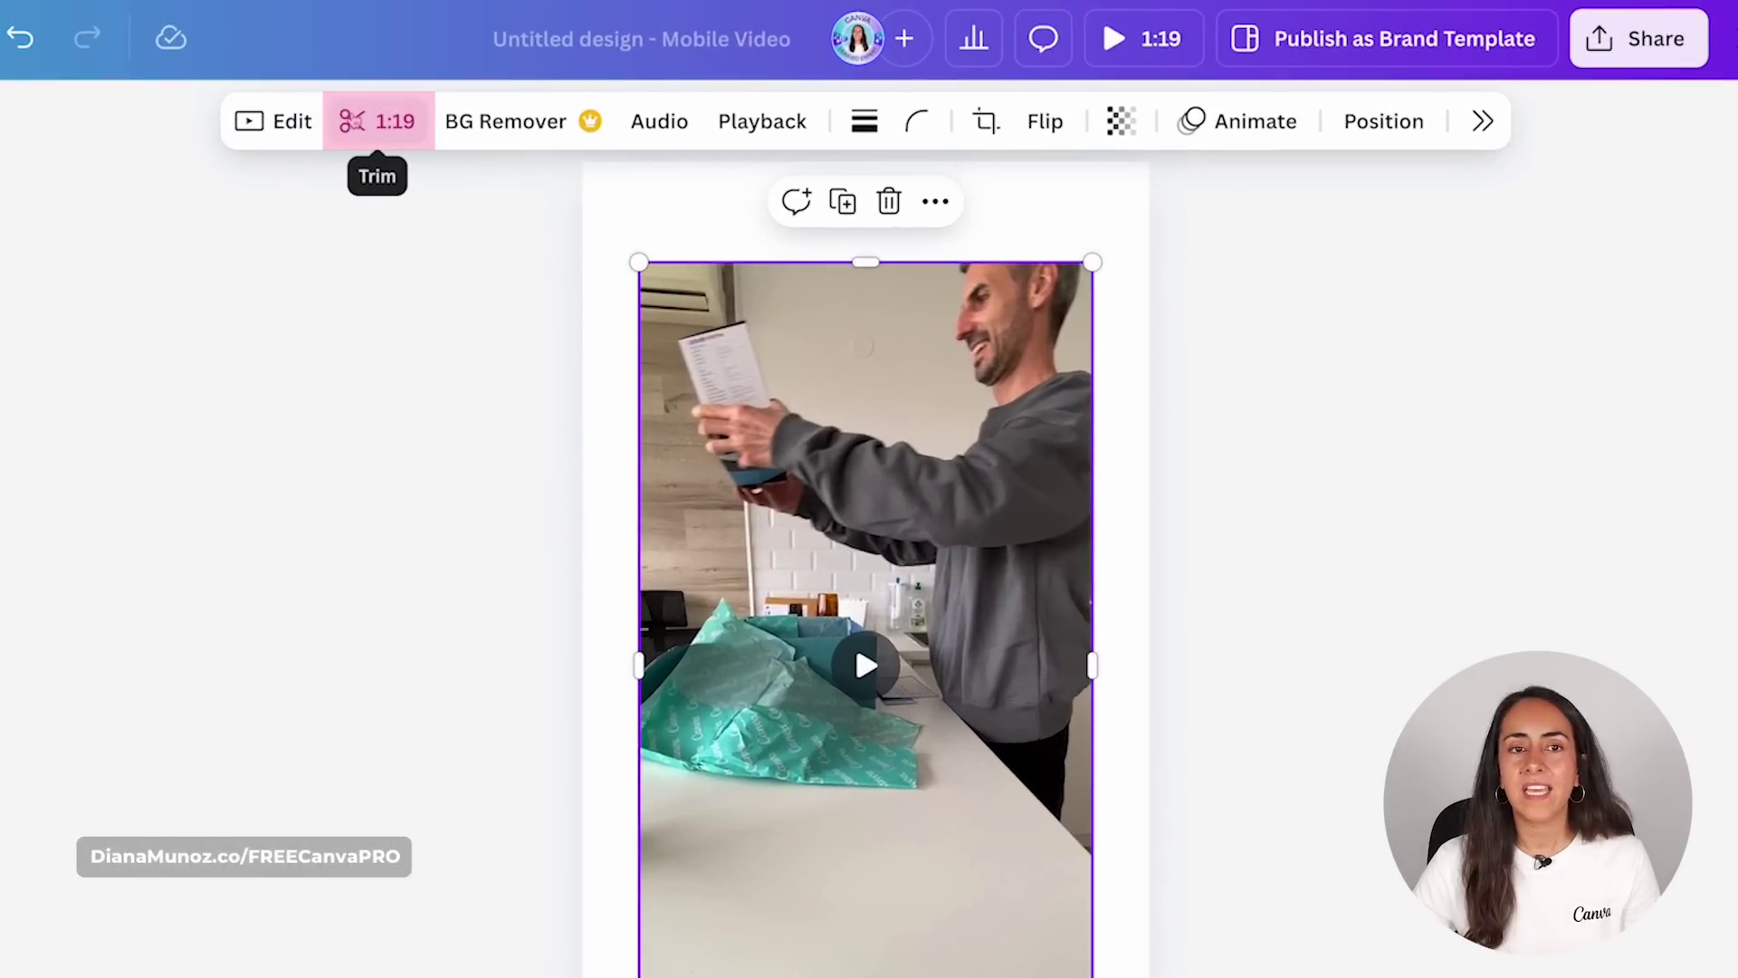
pyautogui.click(377, 127)
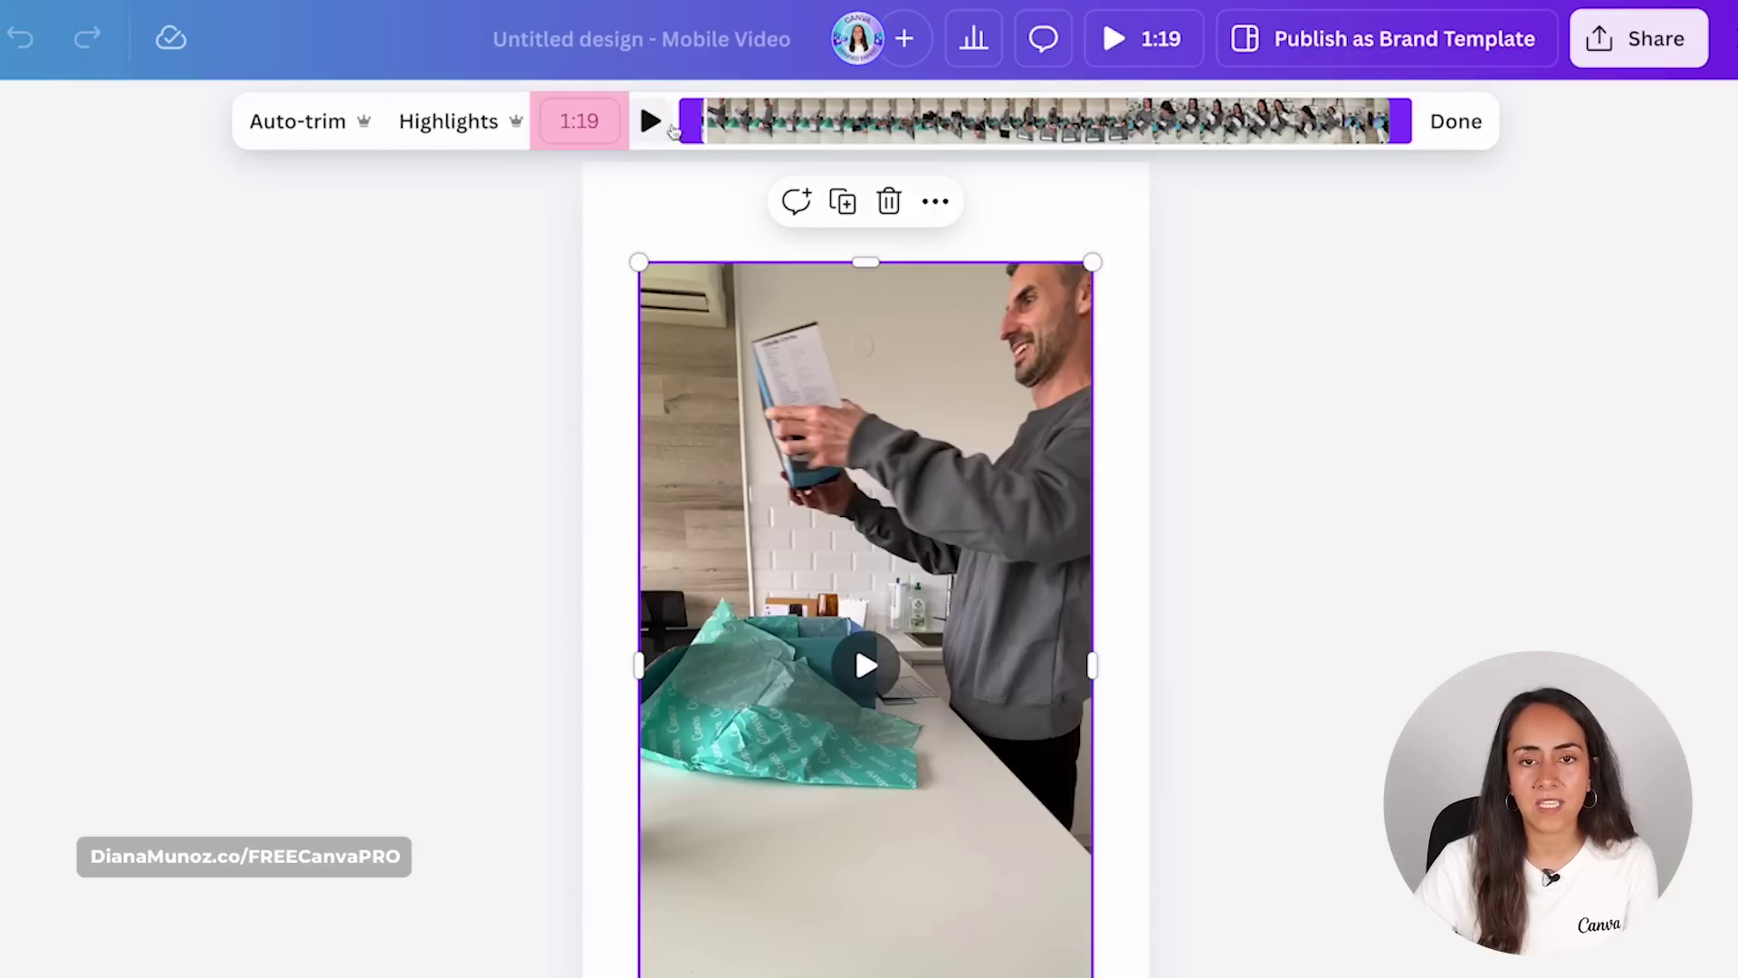
pyautogui.click(283, 124)
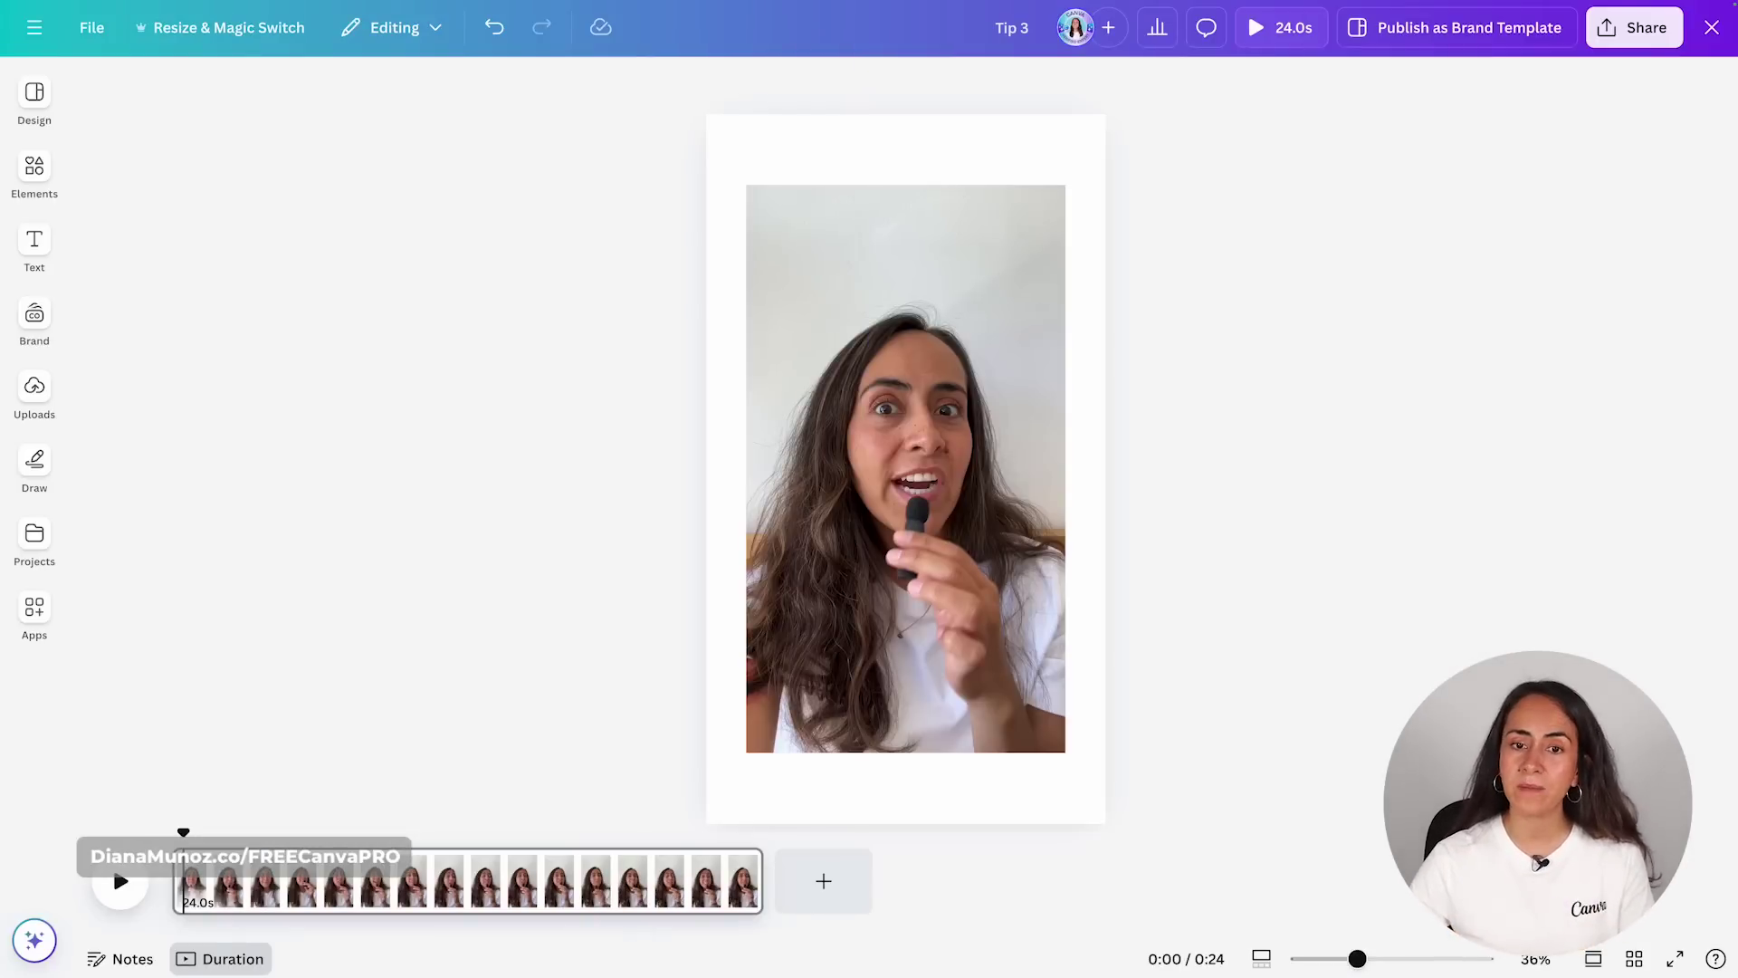
# Generate Highlights from the trim controls of the 24-second talking clip in the Tip 3 design.
pyautogui.click(898, 453)
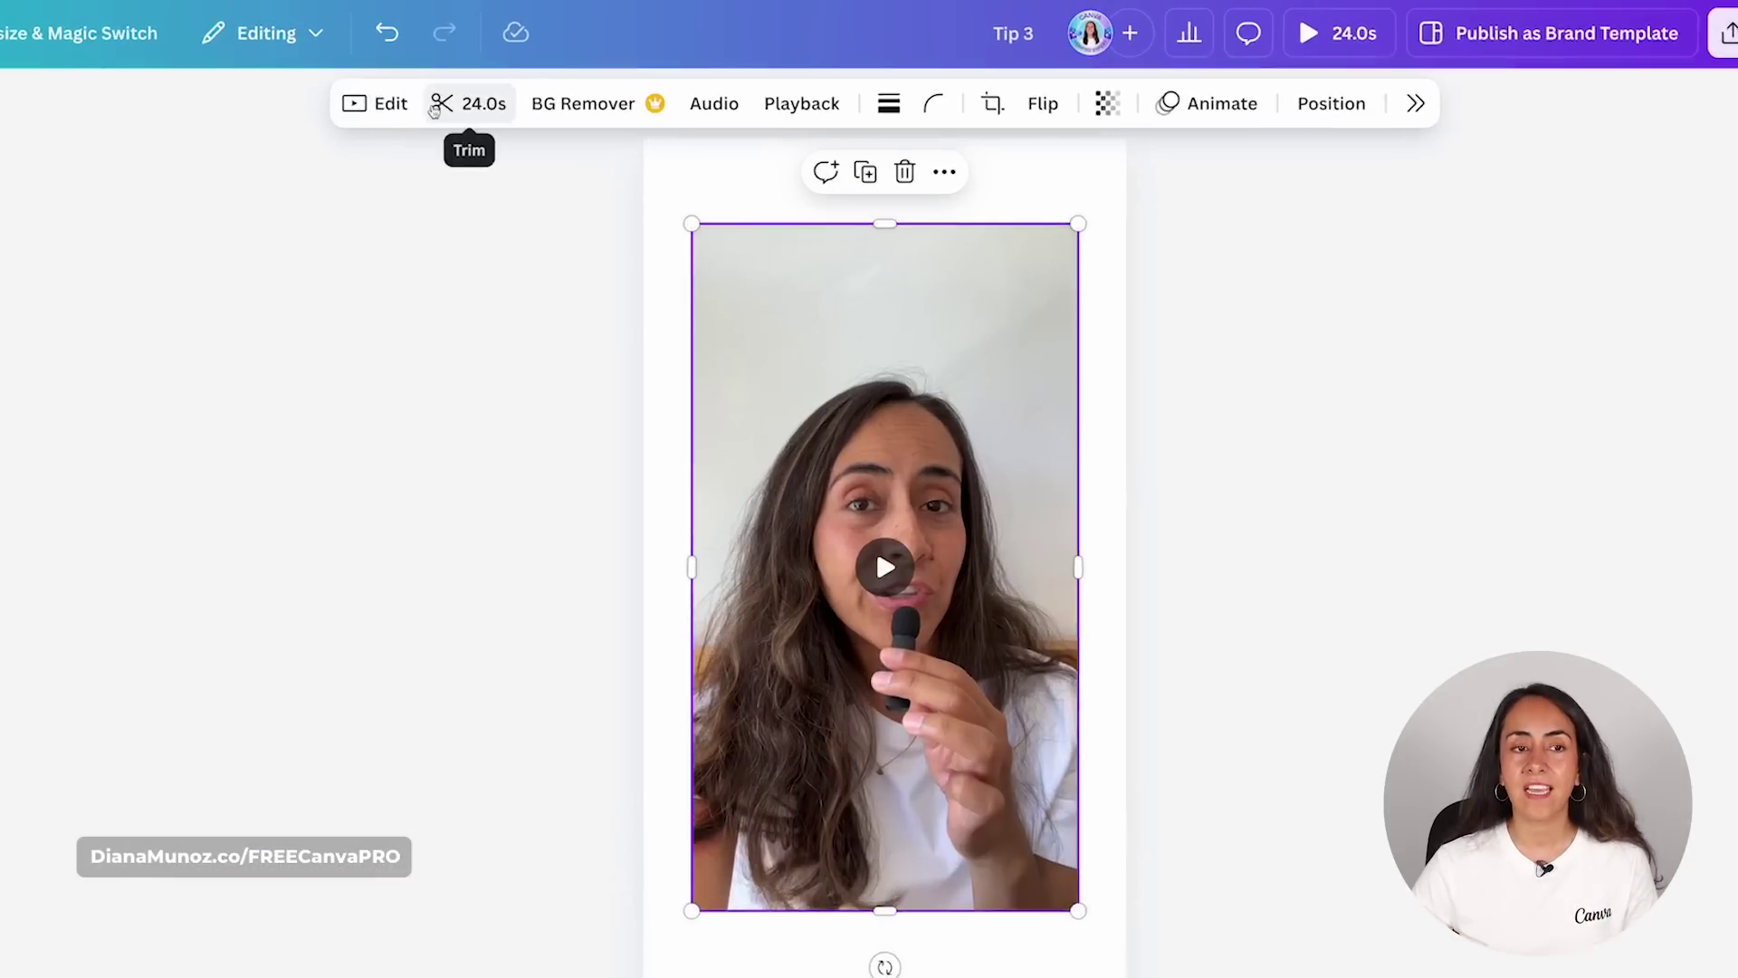
pyautogui.click(452, 100)
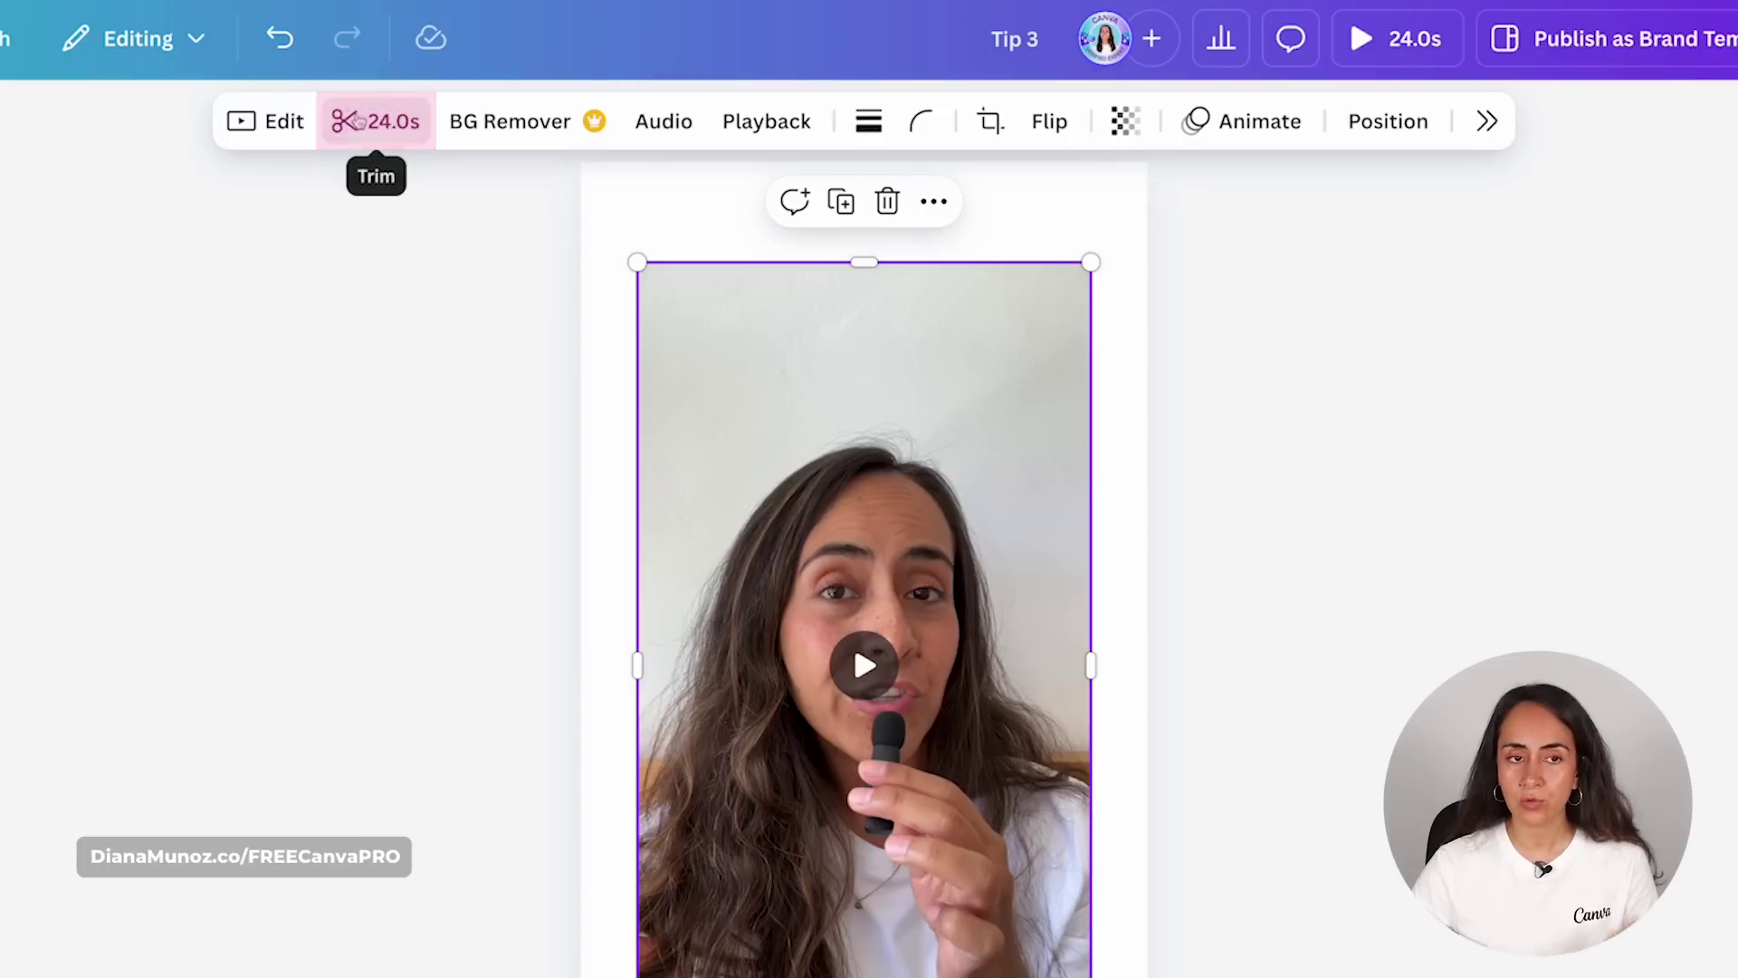
pyautogui.click(362, 120)
pyautogui.click(403, 116)
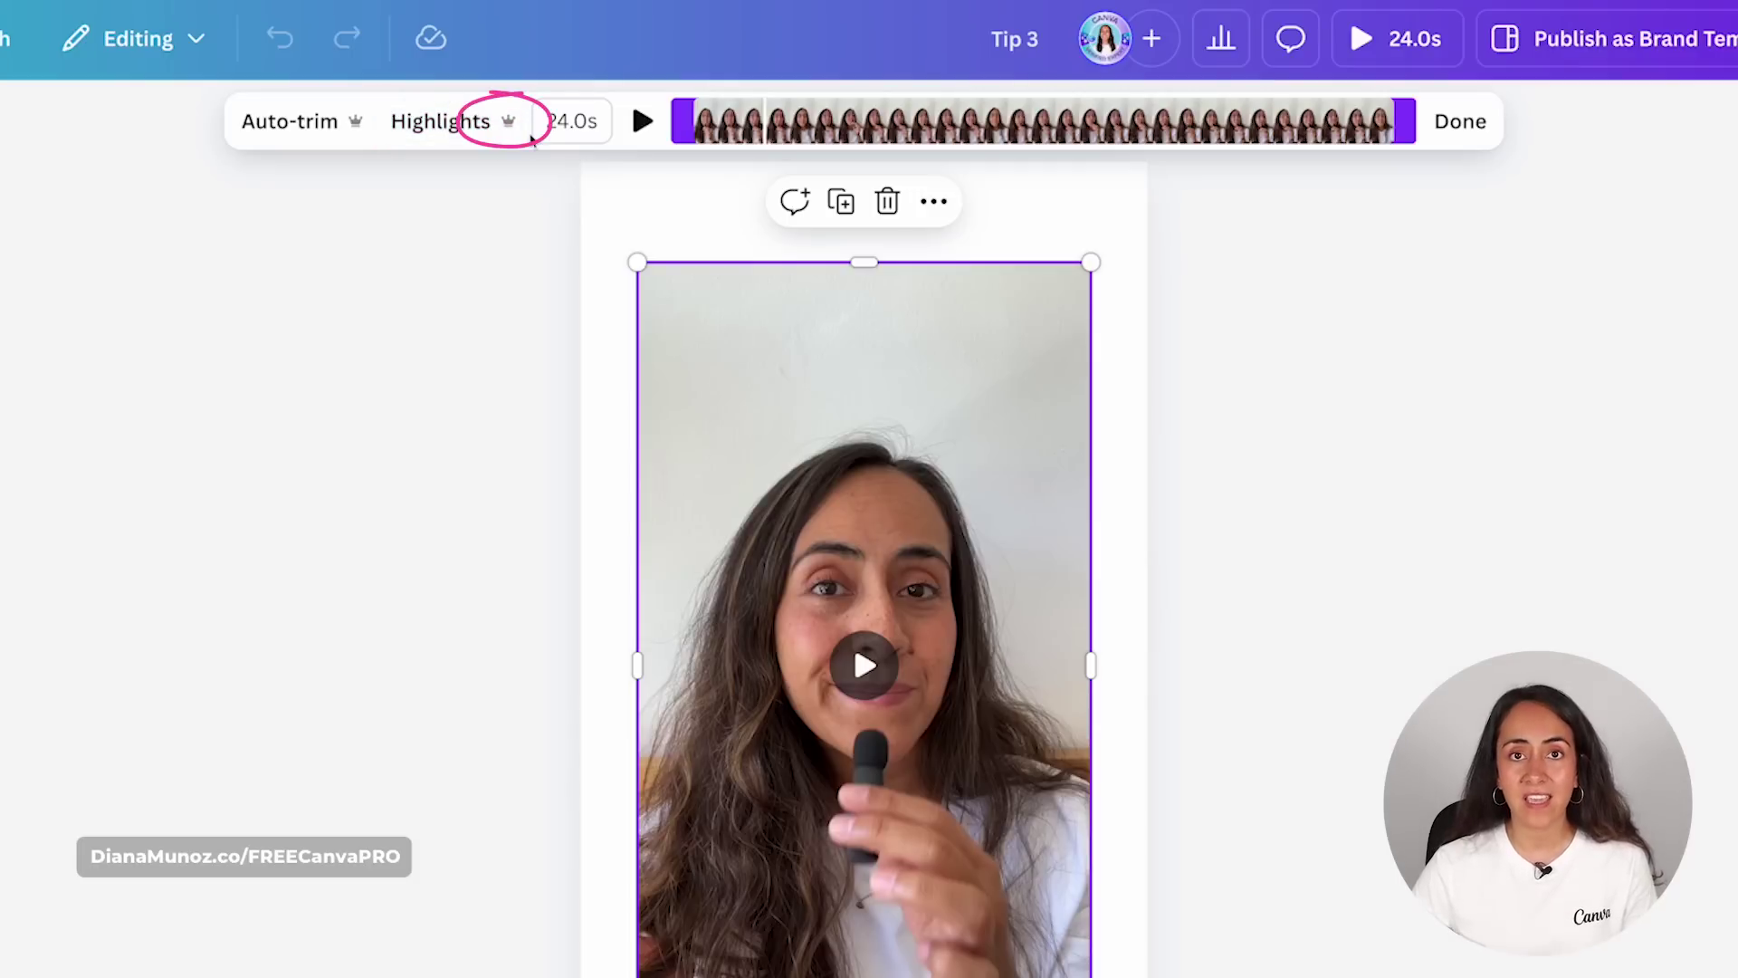
pyautogui.click(459, 127)
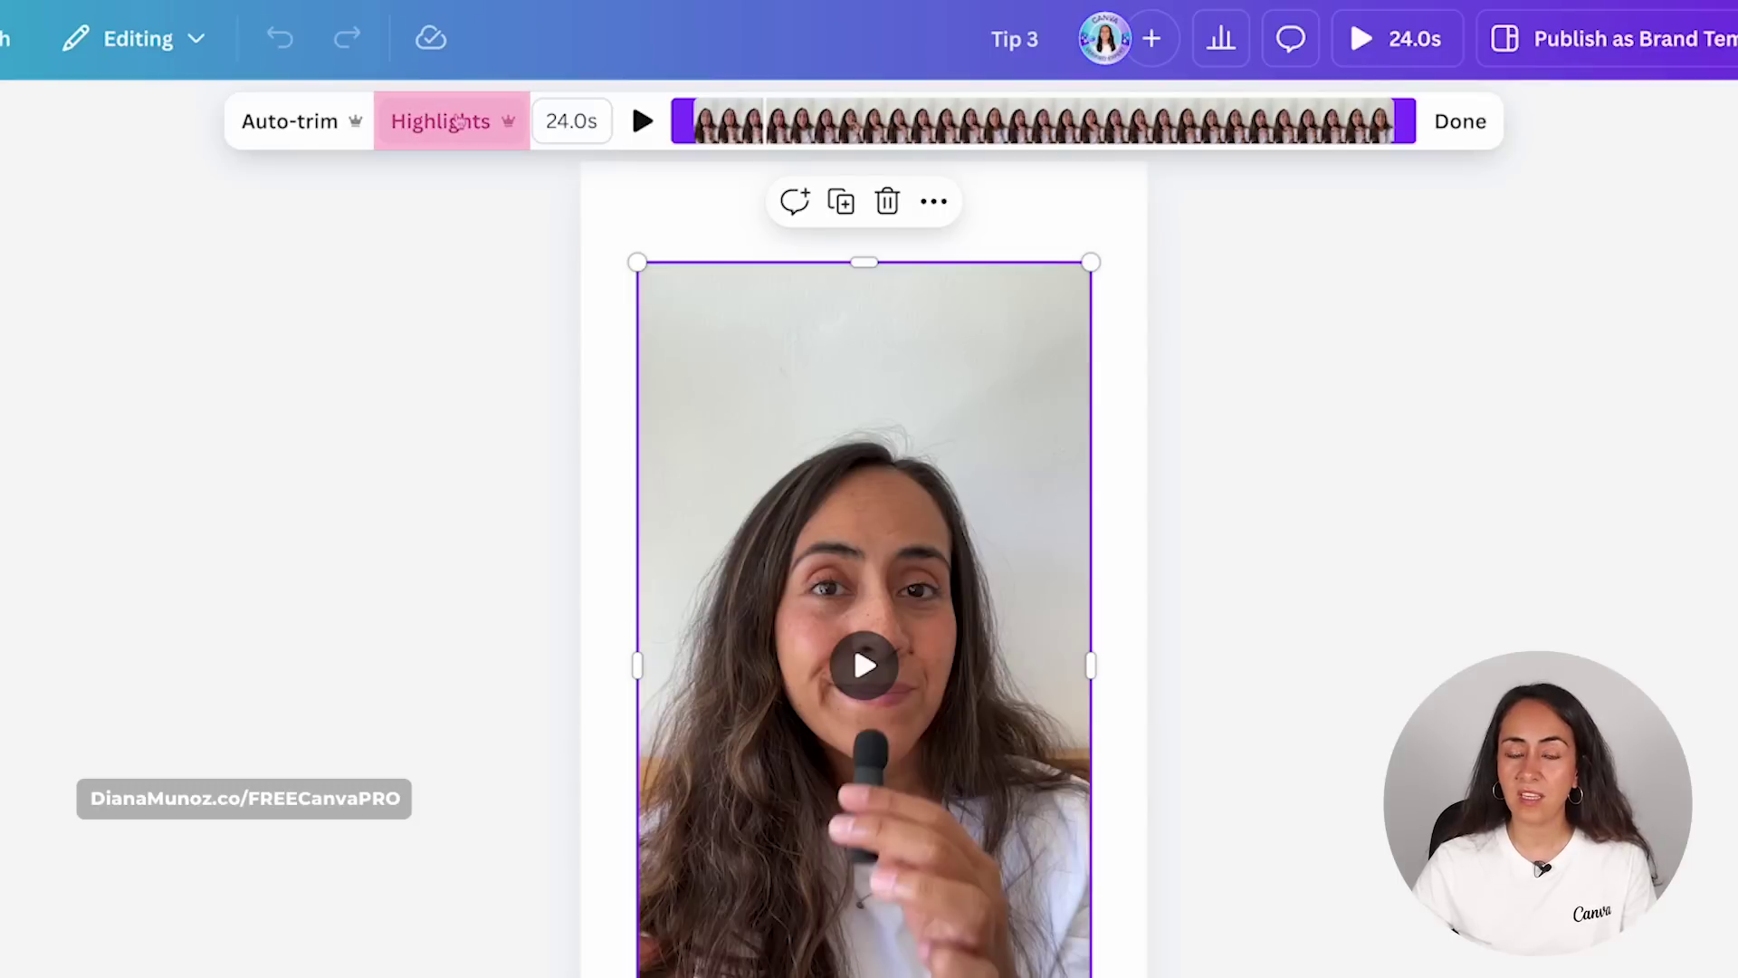
pyautogui.click(459, 121)
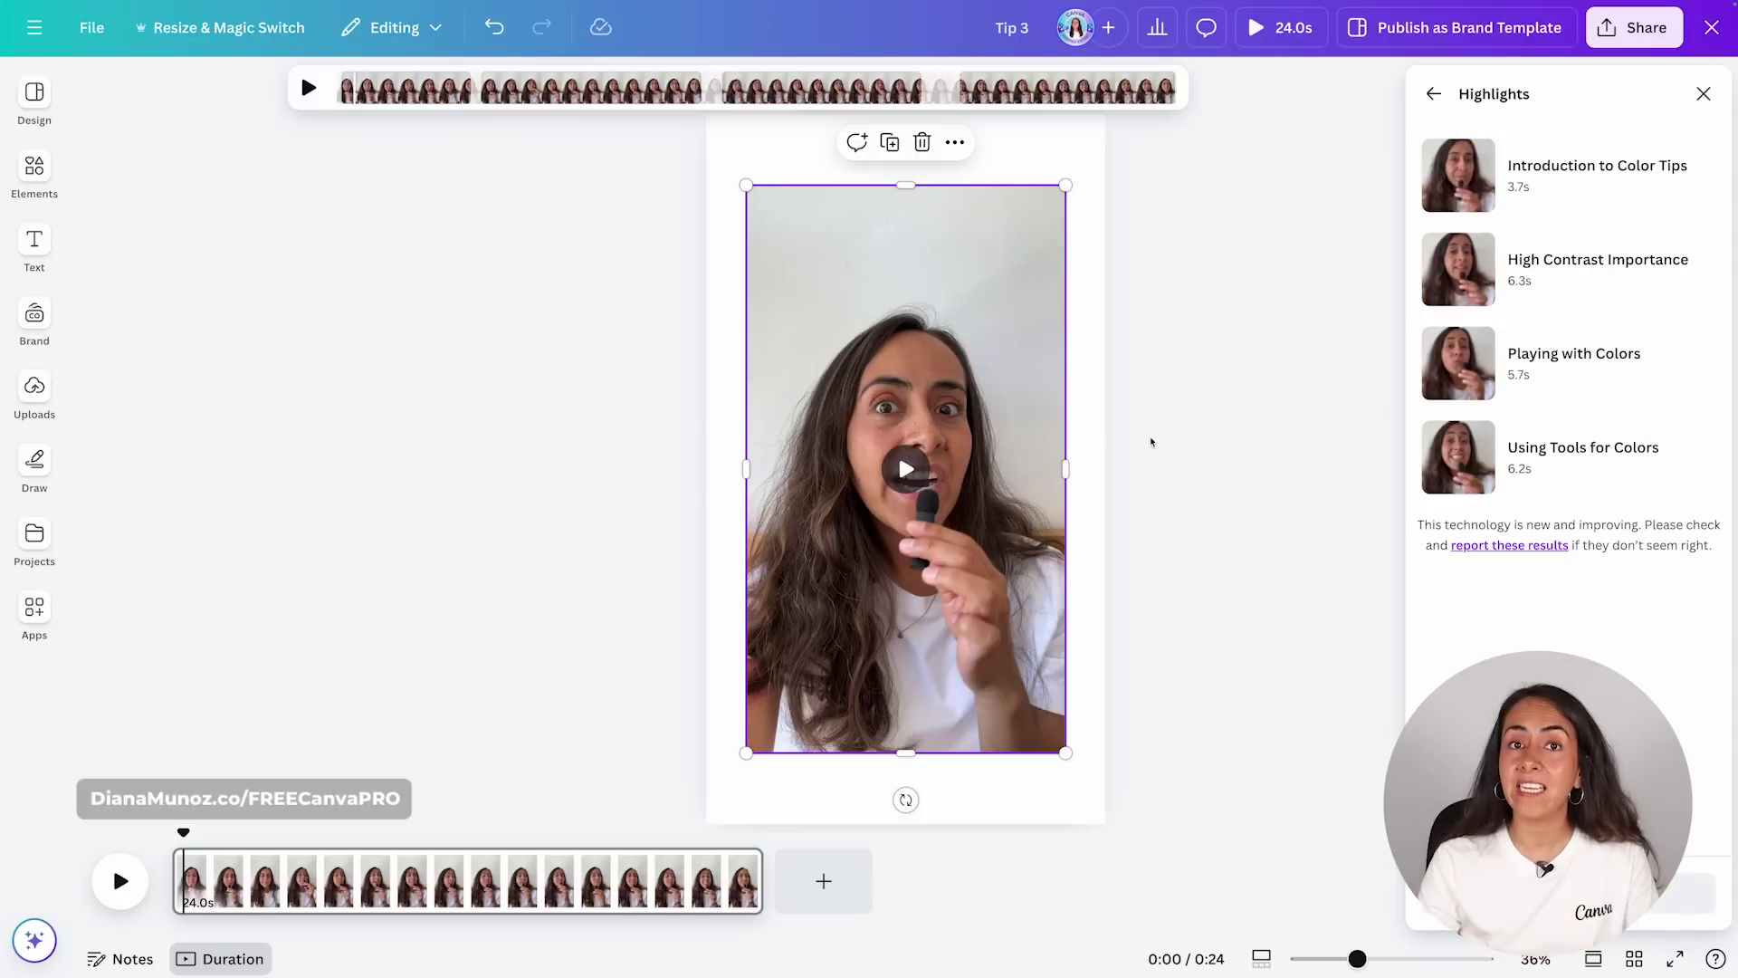
# Select the highlights Introduction to Color Tips, High Contrast Importance, Playing with Colors and Using Tools for Colors, in that order.
pyautogui.moveTo(1416, 181)
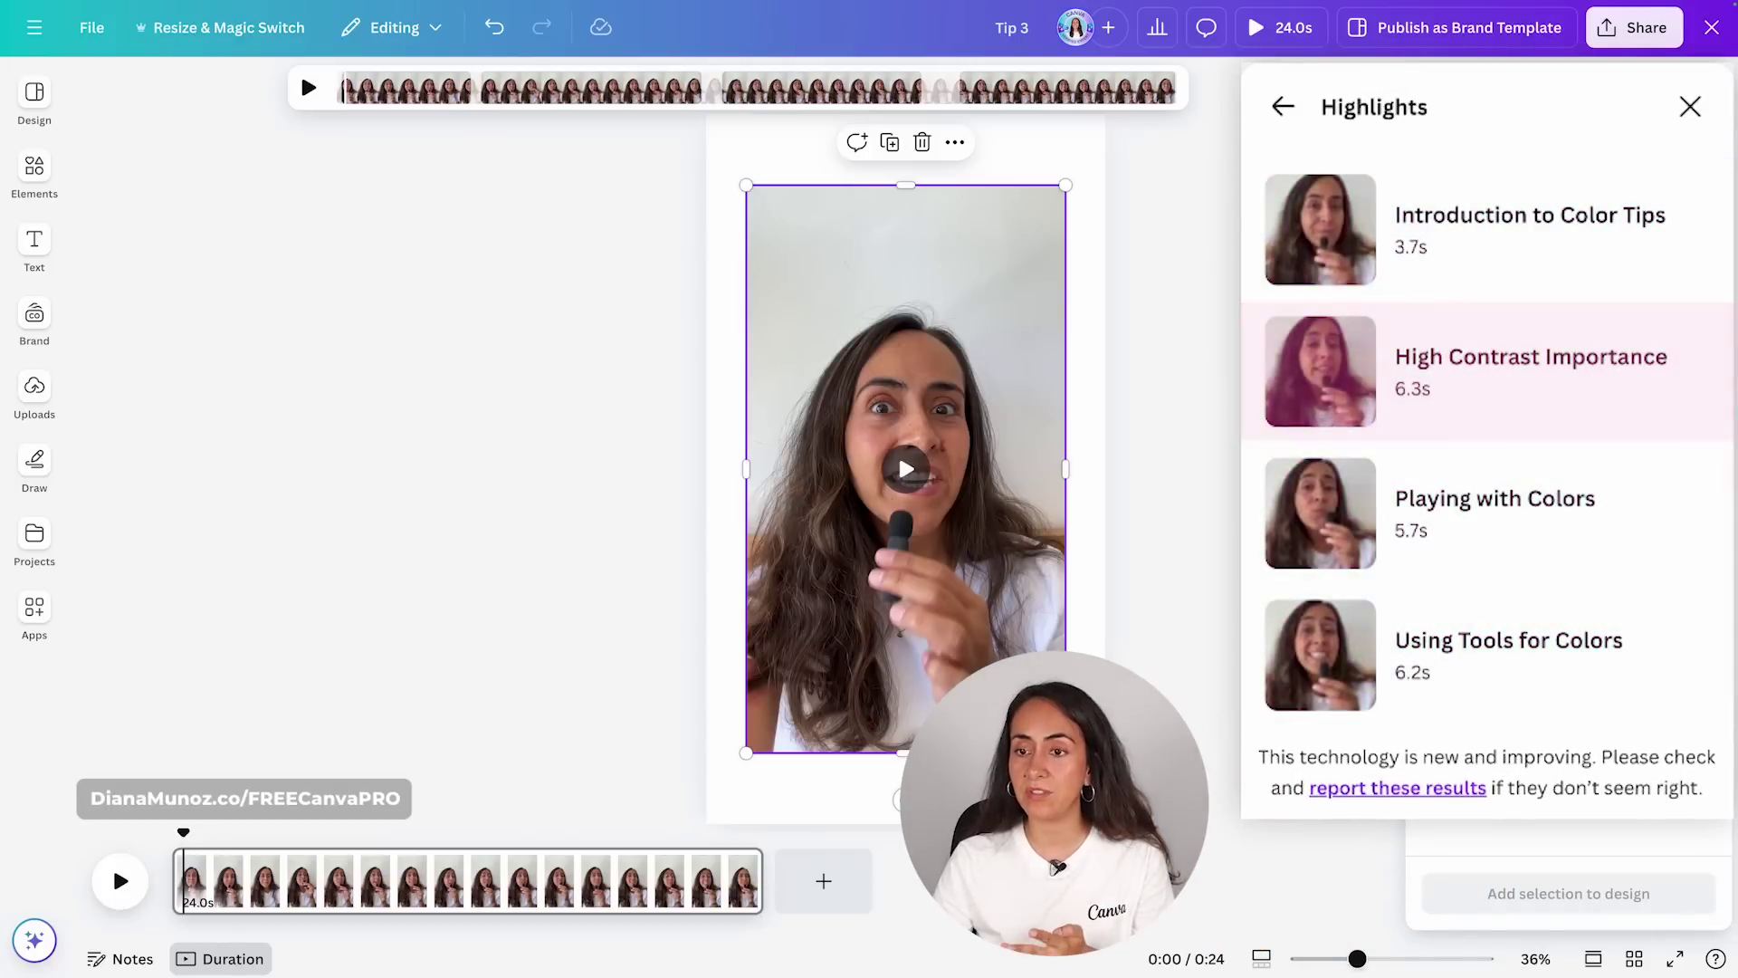
pyautogui.moveTo(1274, 525)
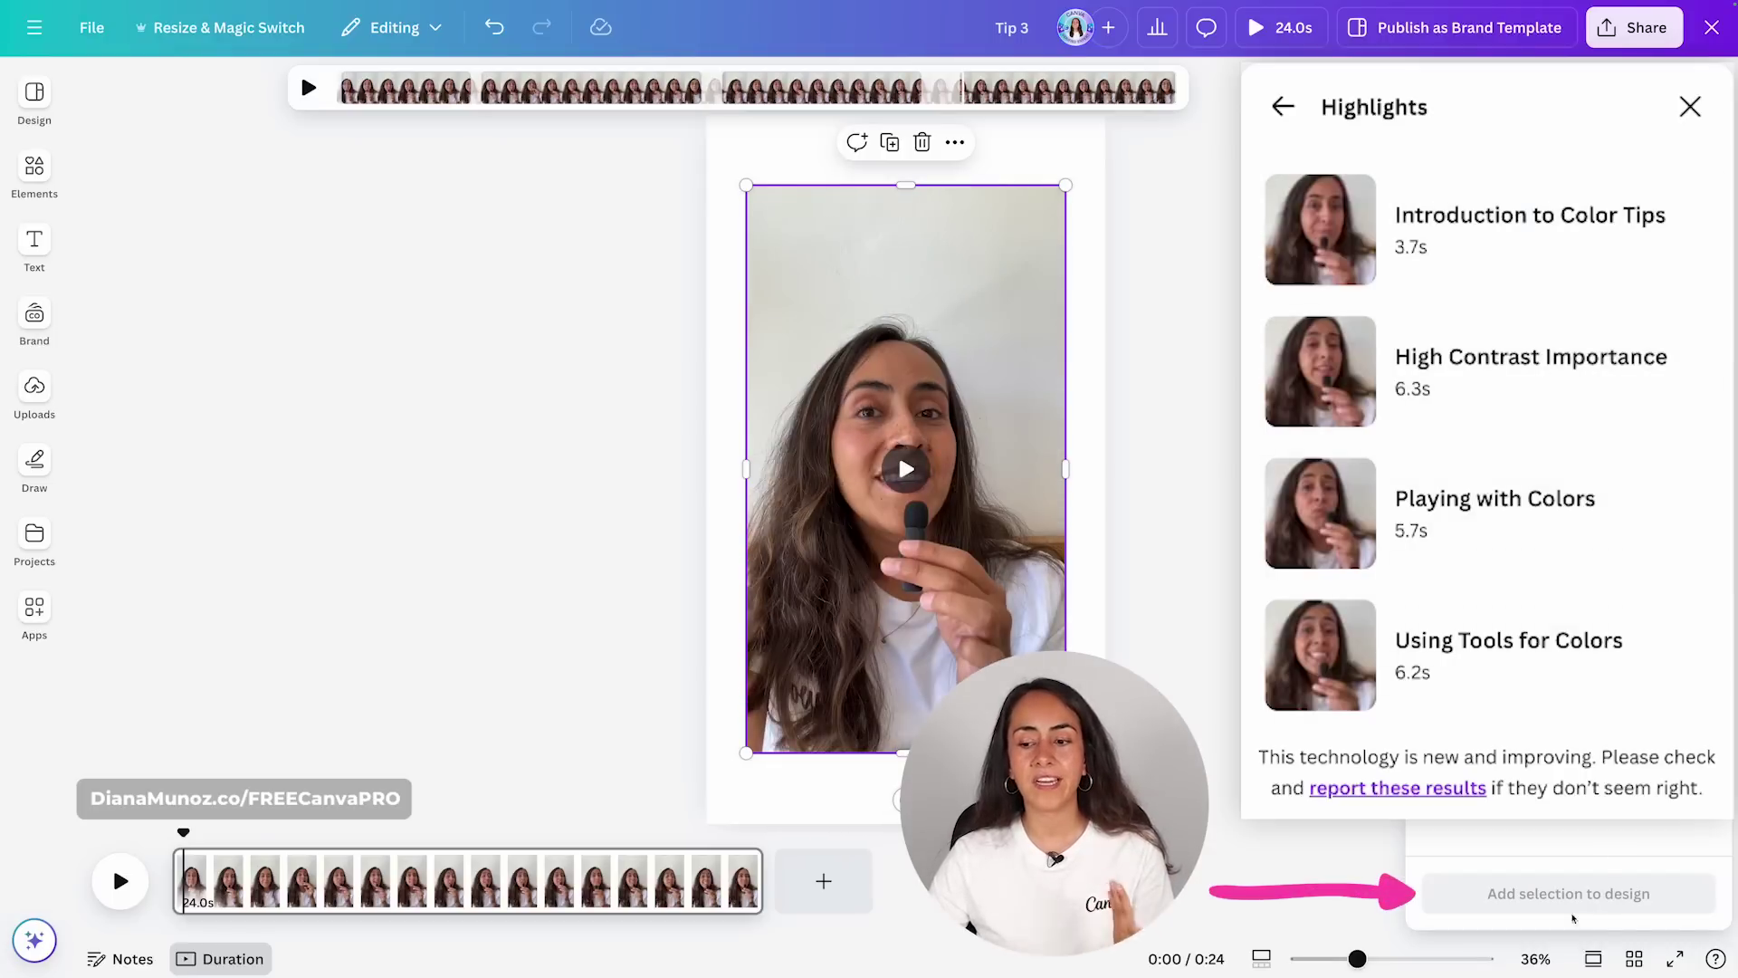
pyautogui.click(1591, 264)
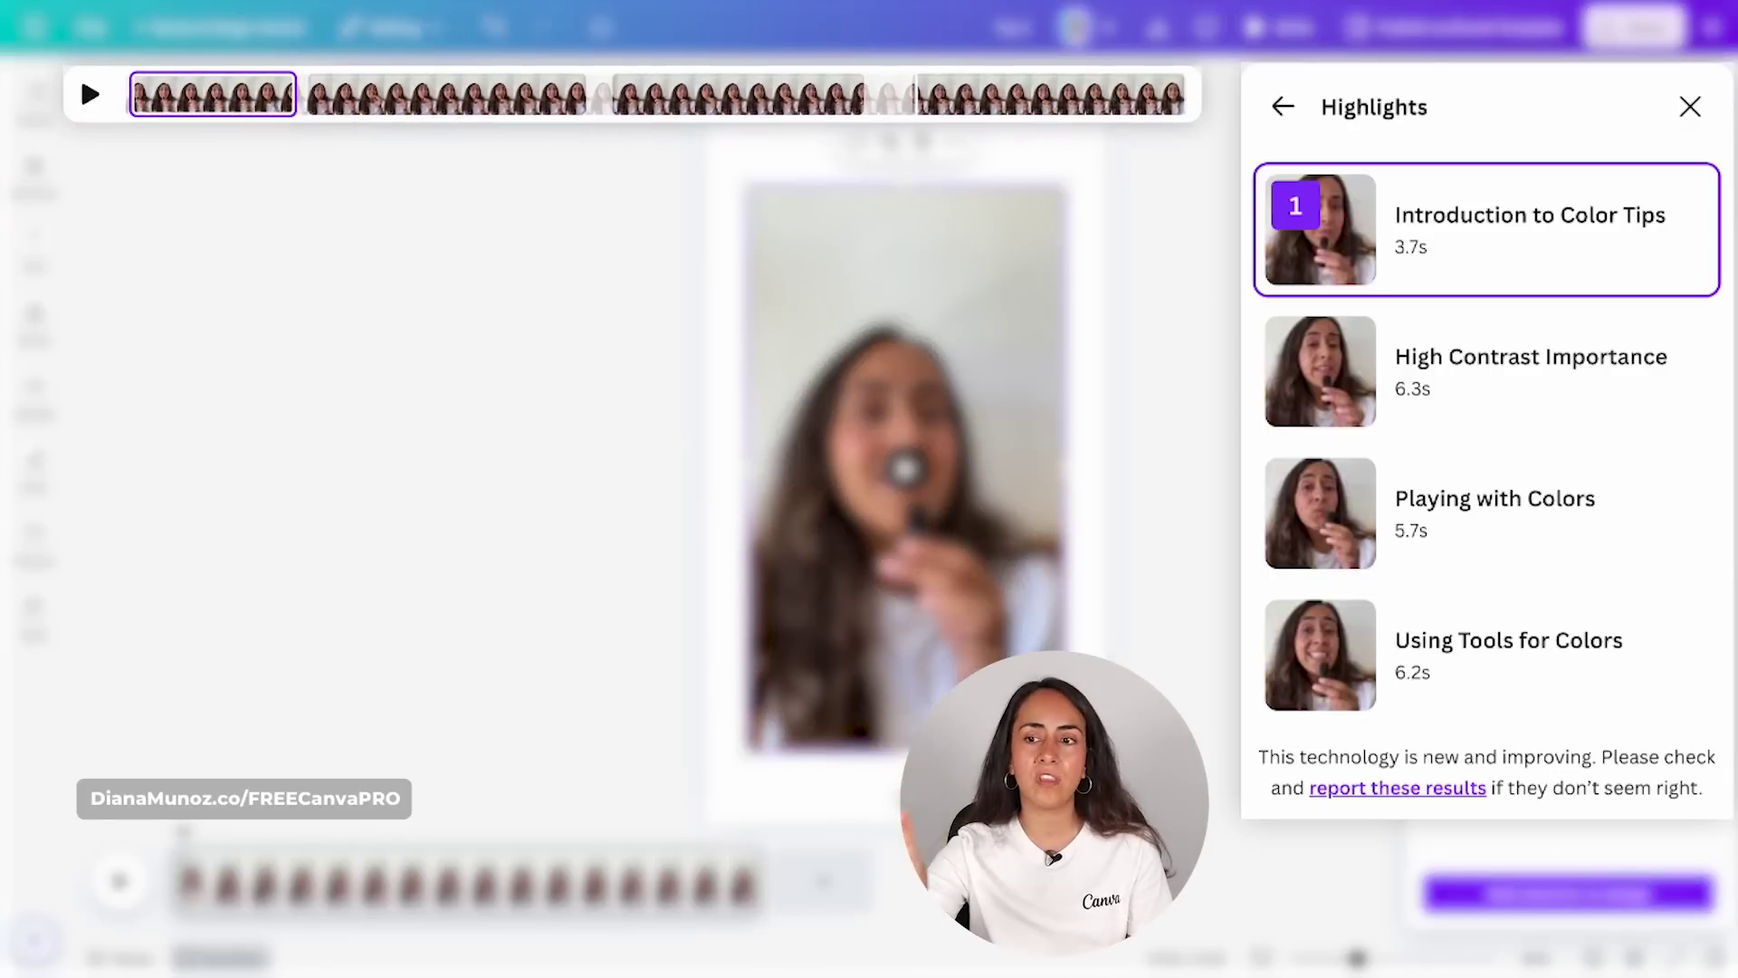
pyautogui.click(240, 94)
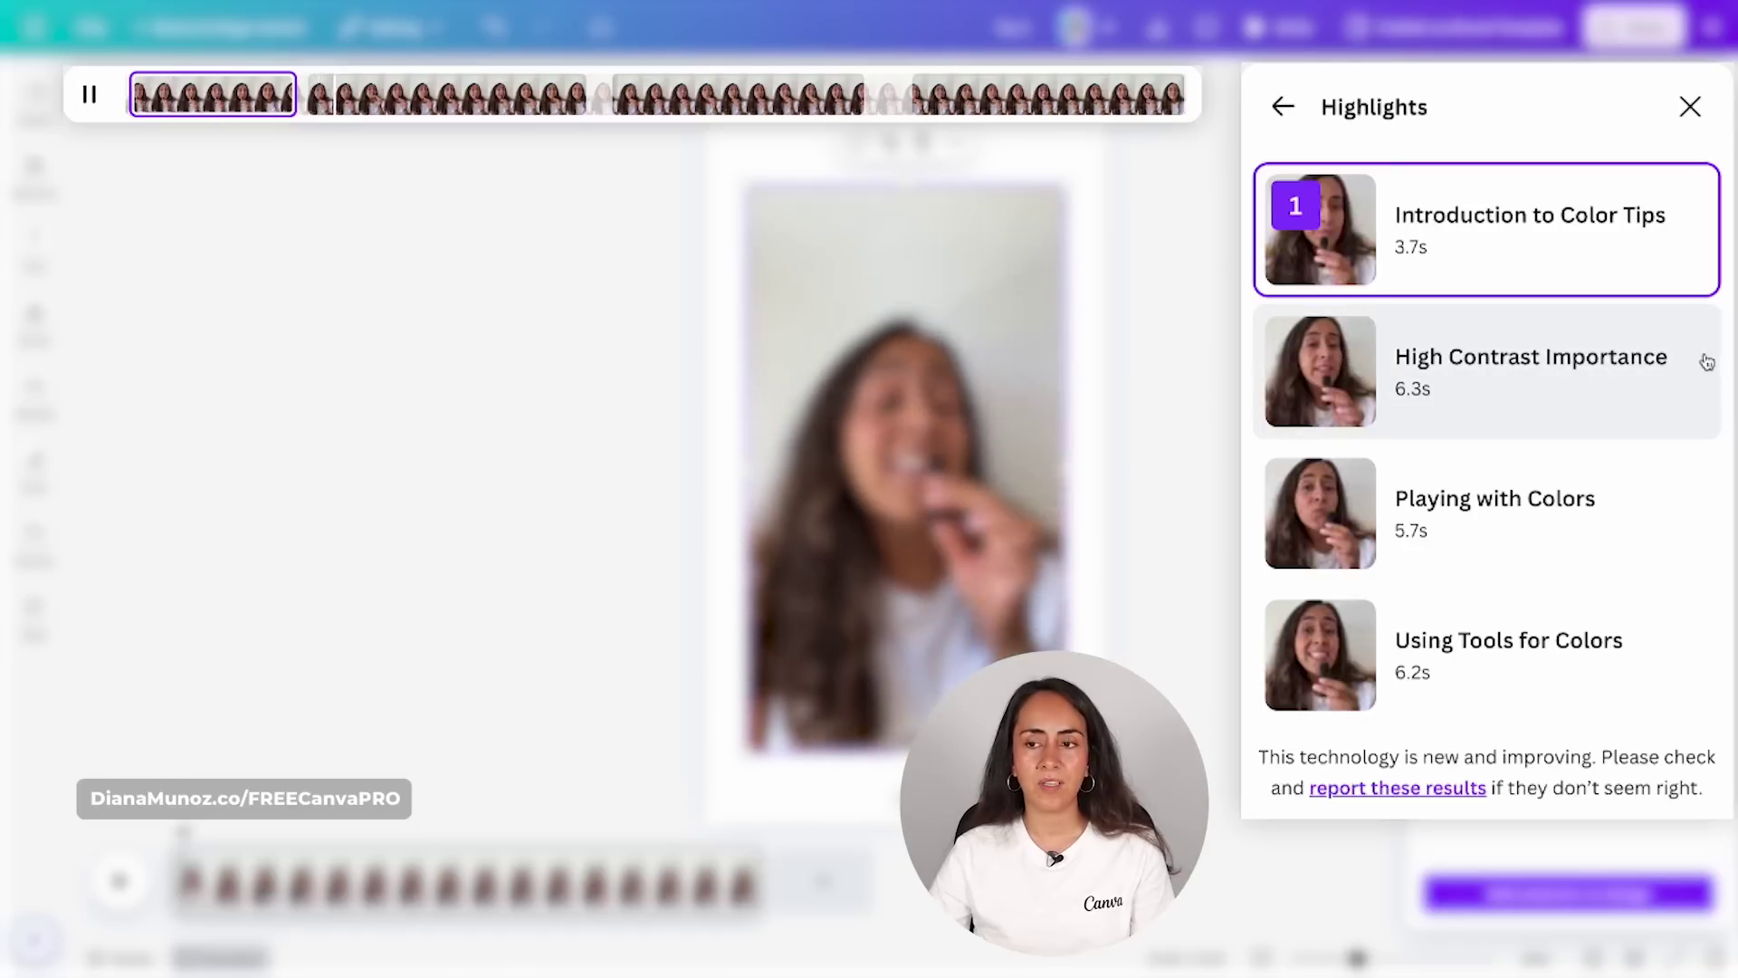
pyautogui.click(1517, 372)
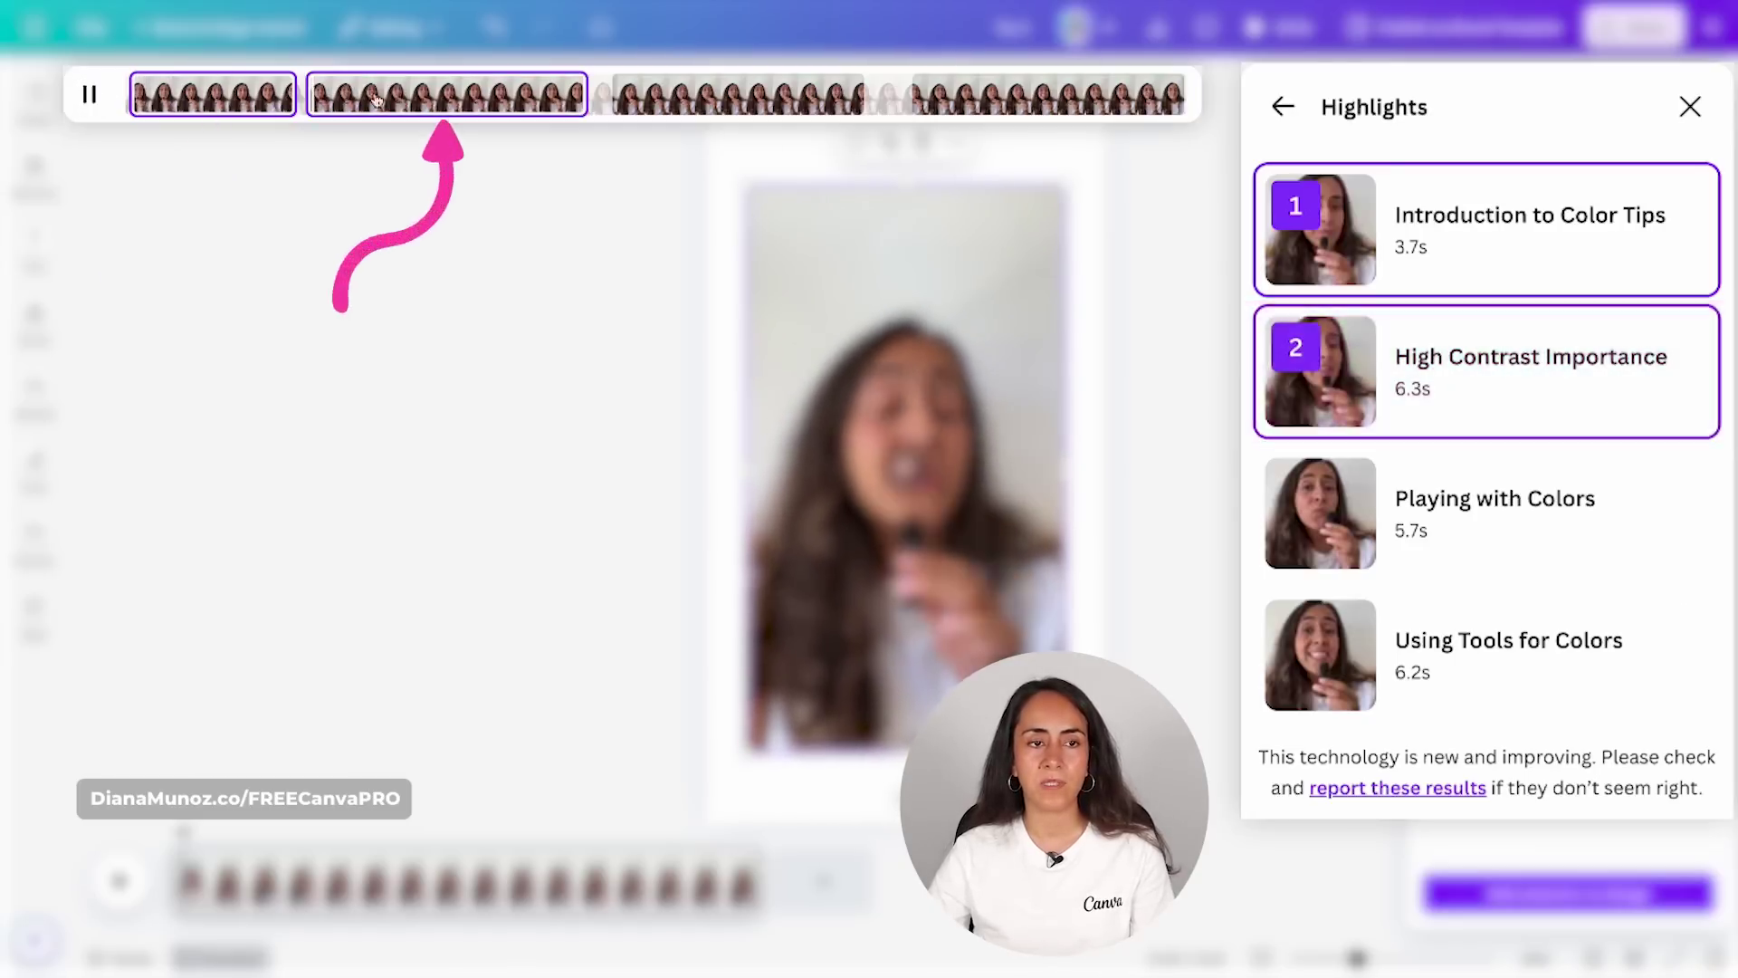
pyautogui.click(1520, 561)
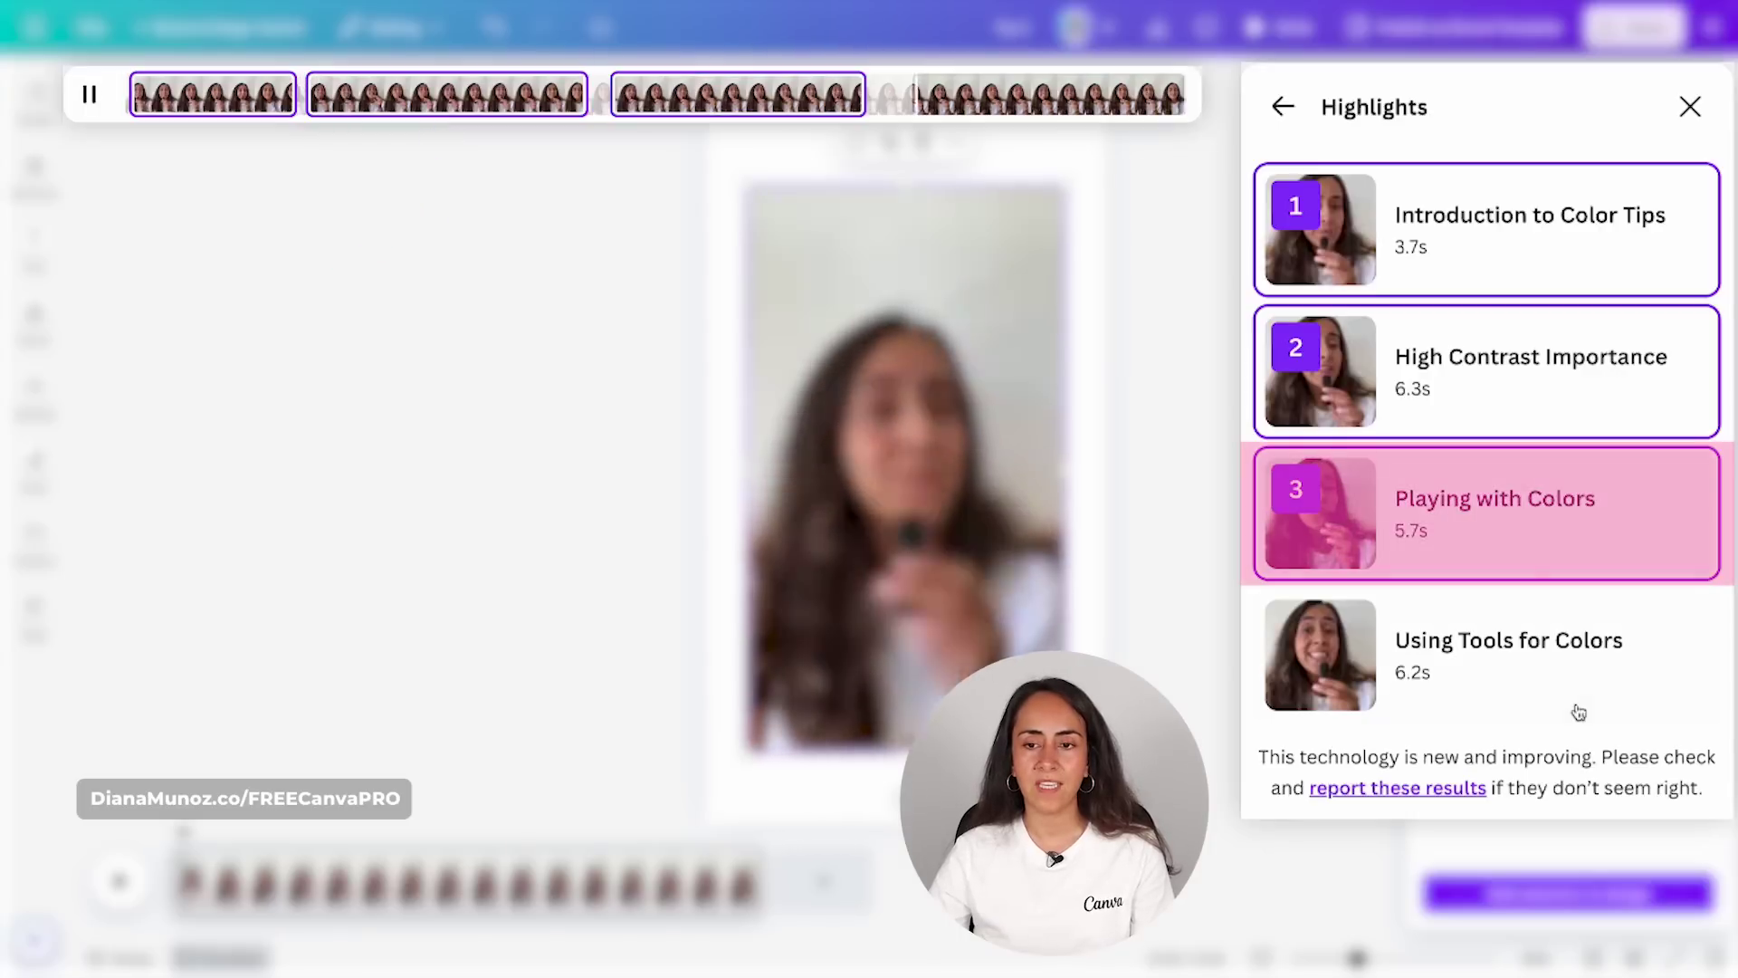
pyautogui.click(1523, 655)
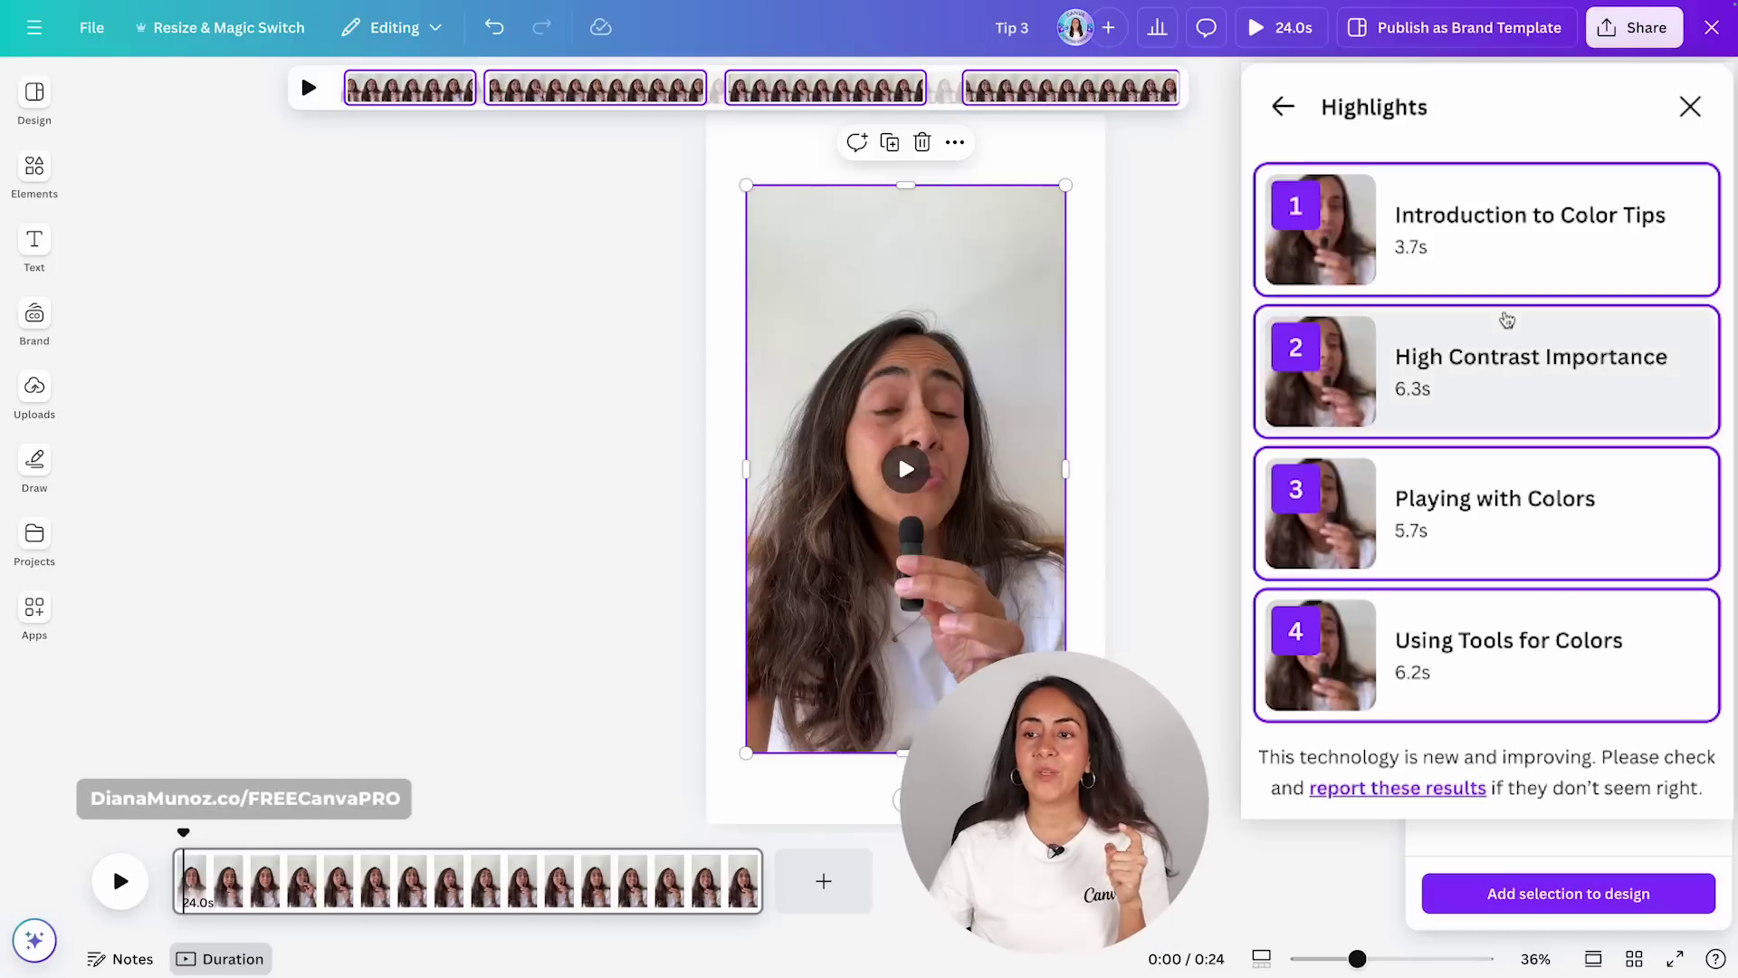
# Preview the four selected highlights and add the selection to the design.
pyautogui.click(305, 78)
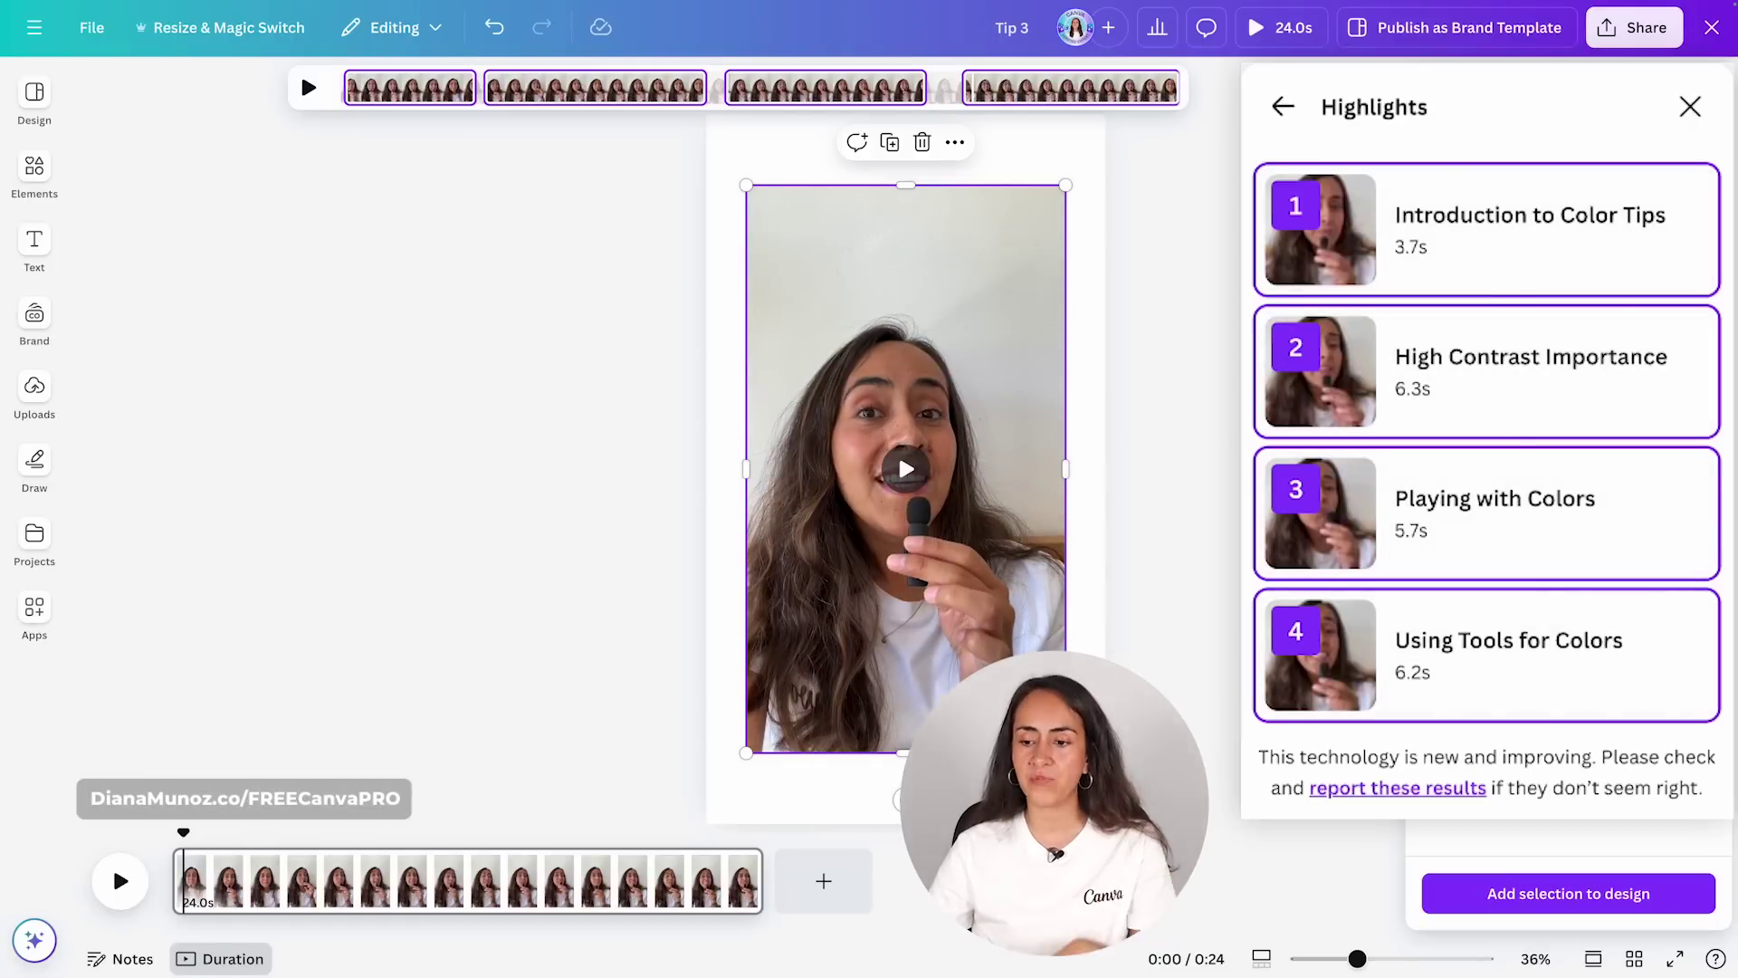
pyautogui.click(301, 71)
pyautogui.click(301, 71)
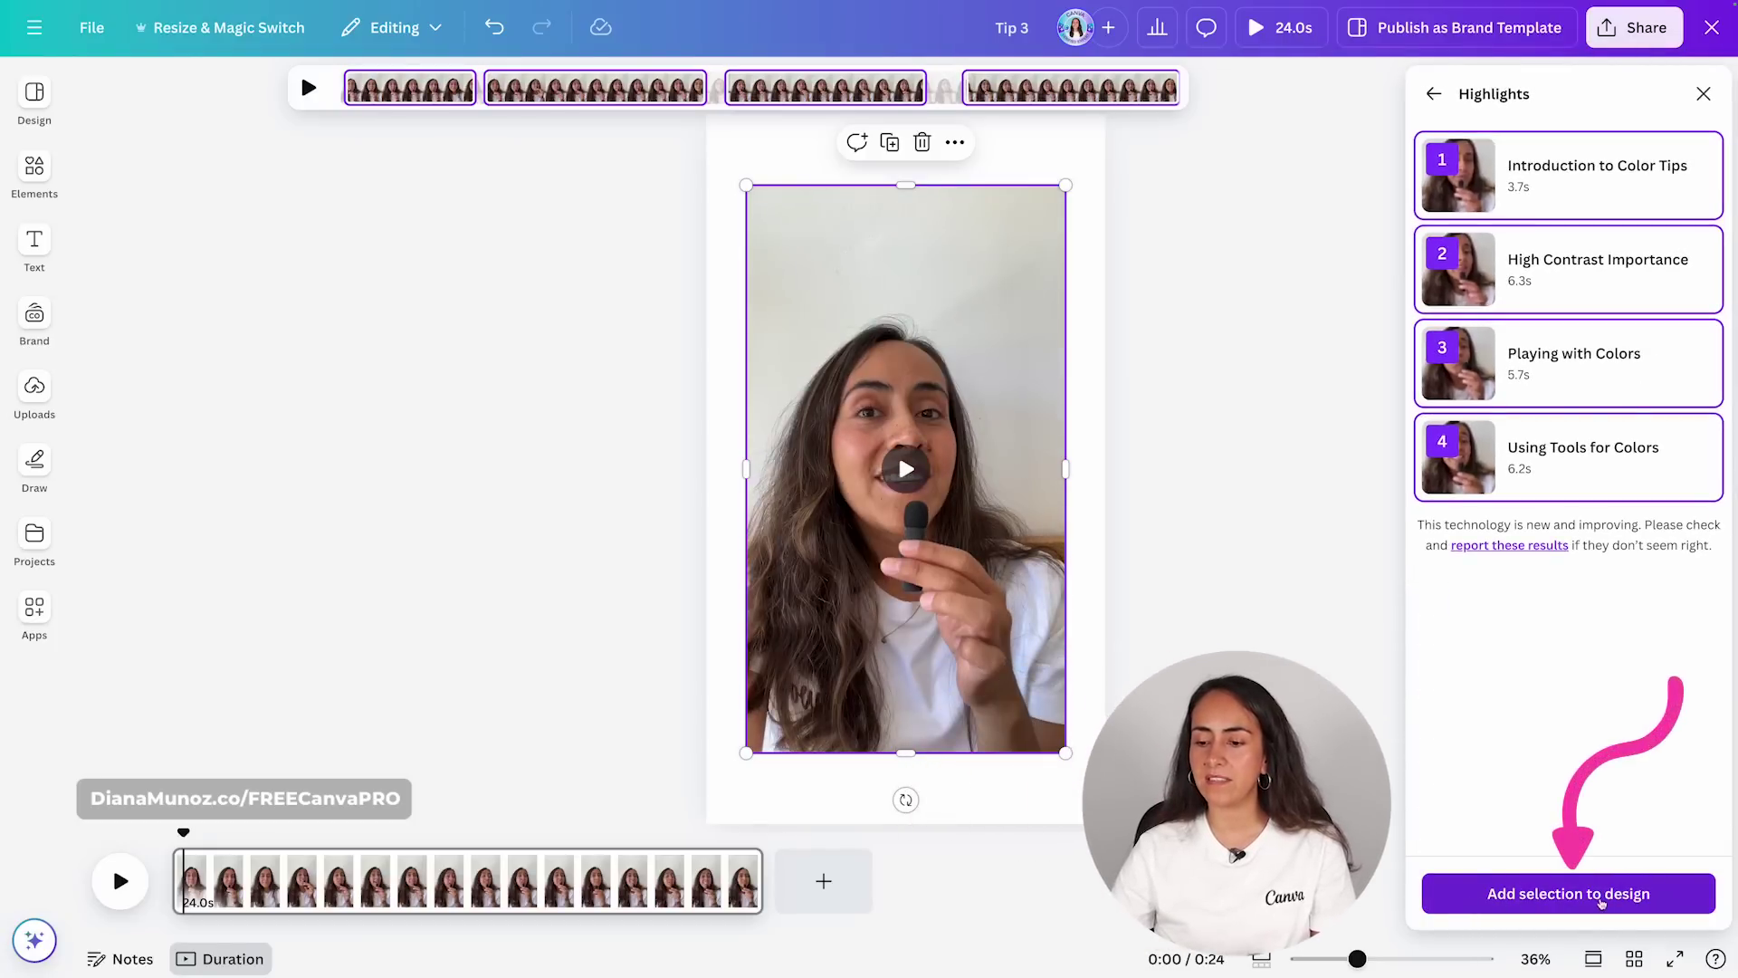
pyautogui.click(1598, 896)
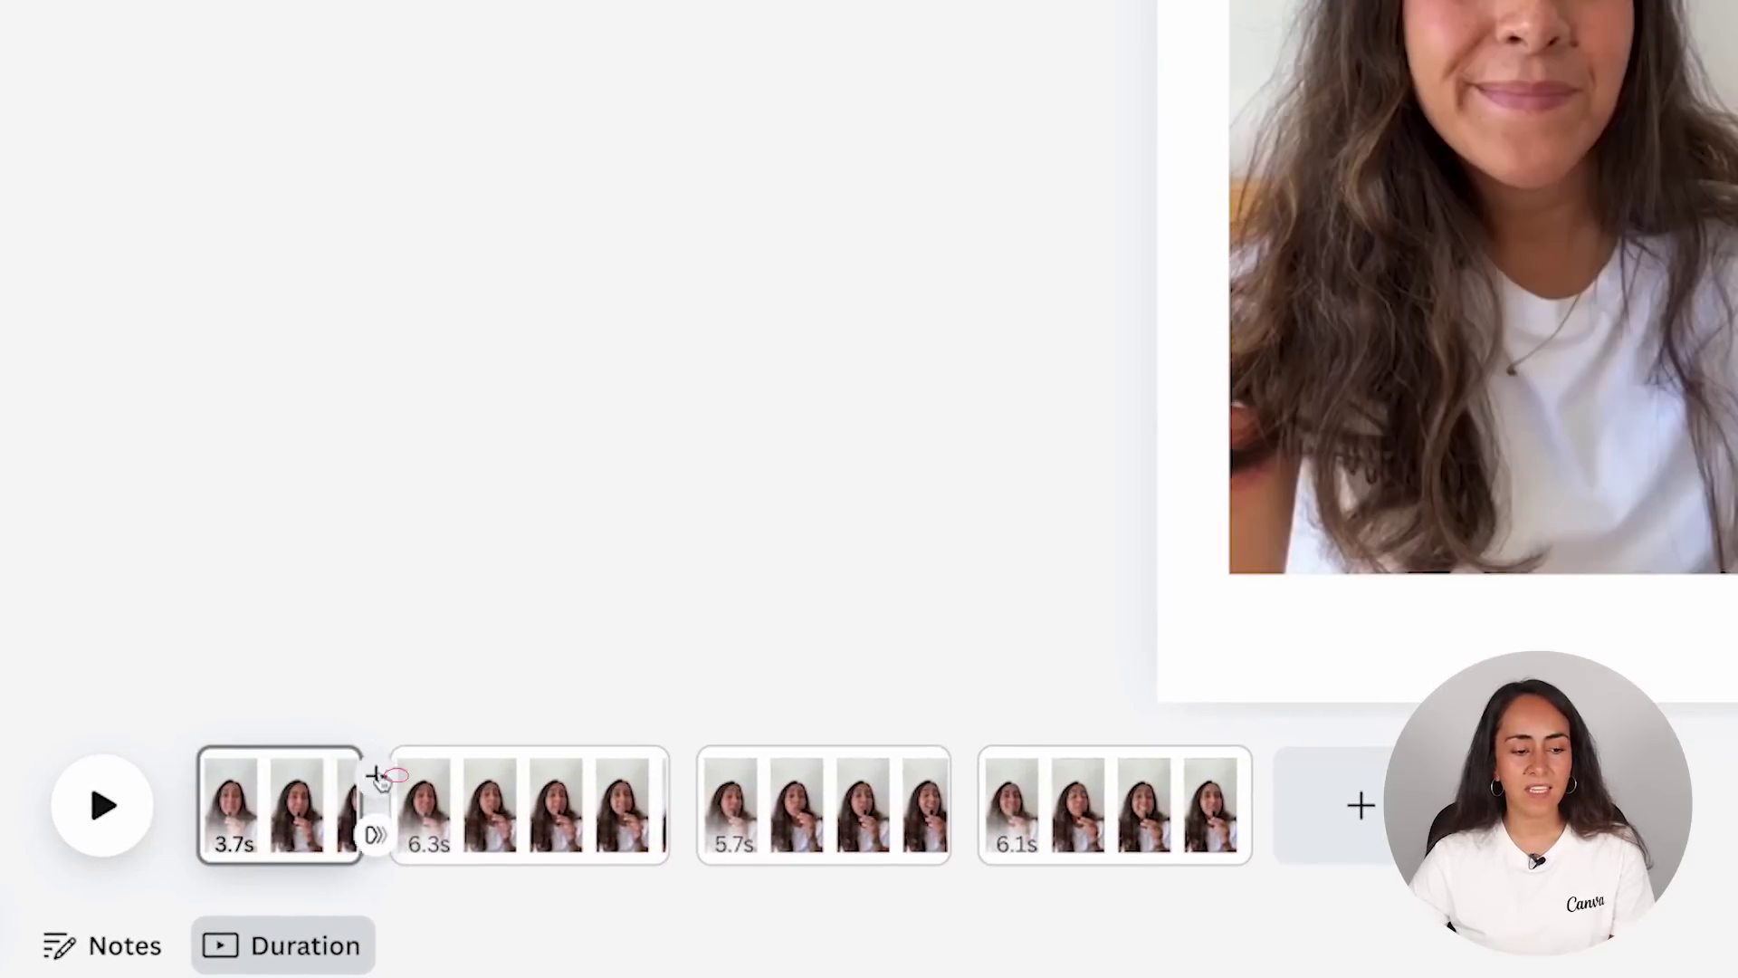
# Insert a blank page between the first and second highlight clips and browse the Mobile Video templates for it.
pyautogui.click(398, 778)
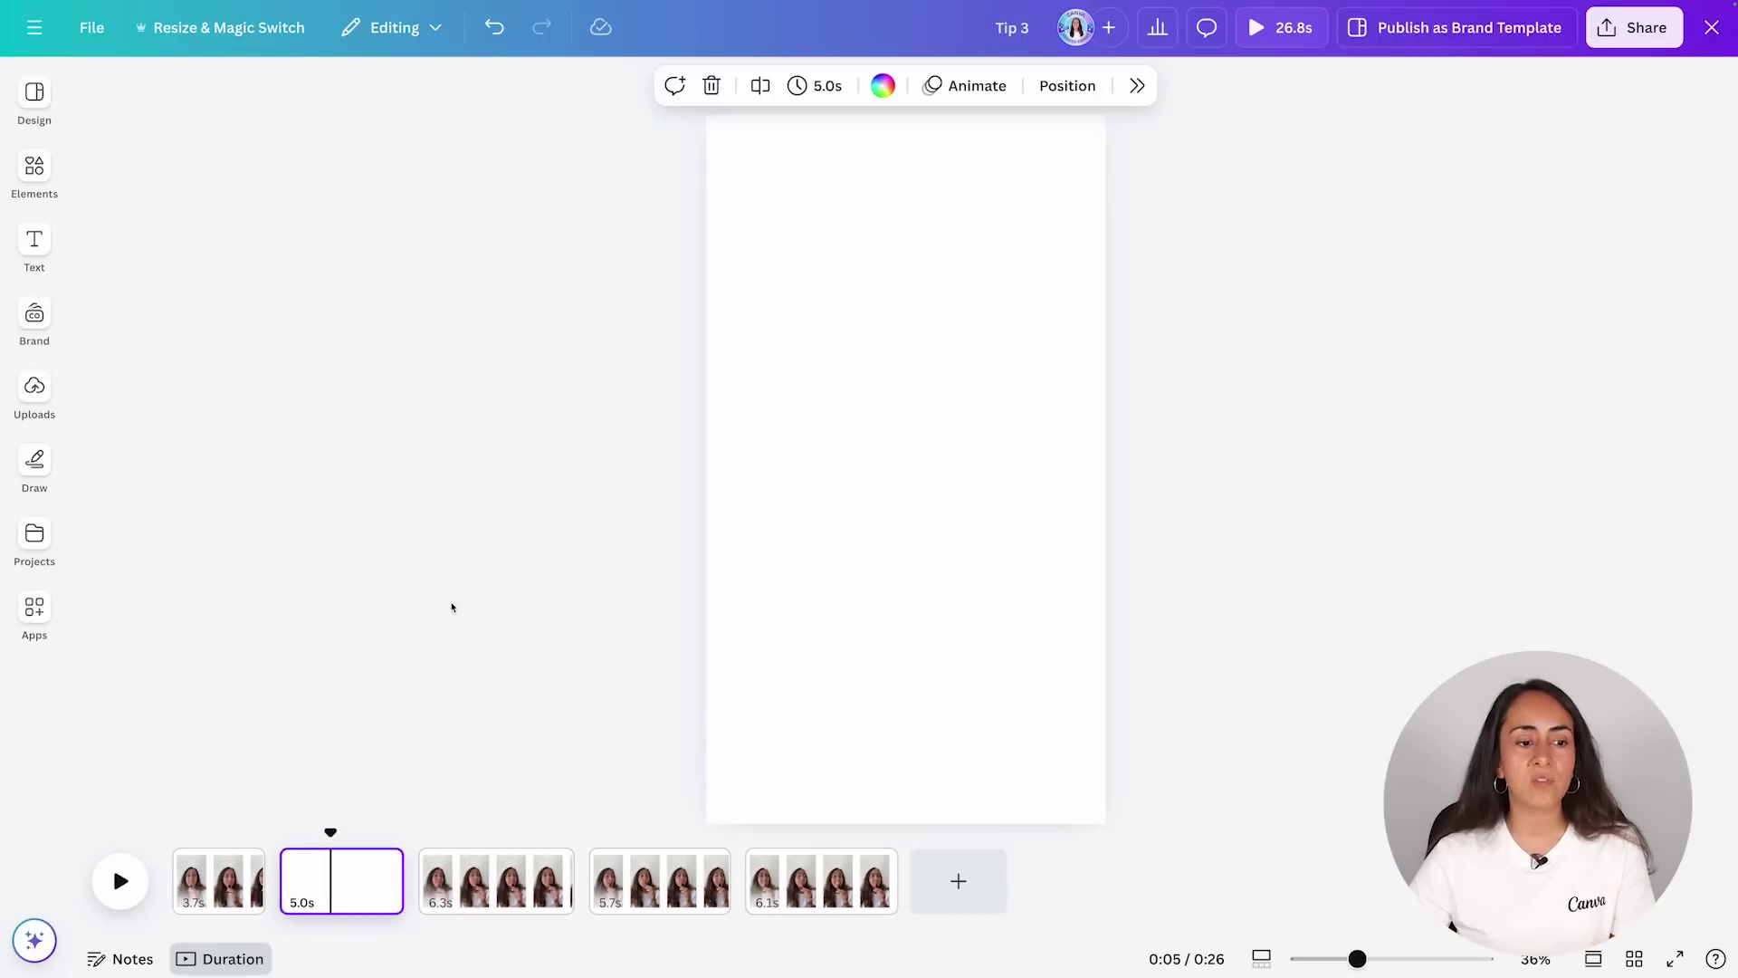
pyautogui.click(34, 95)
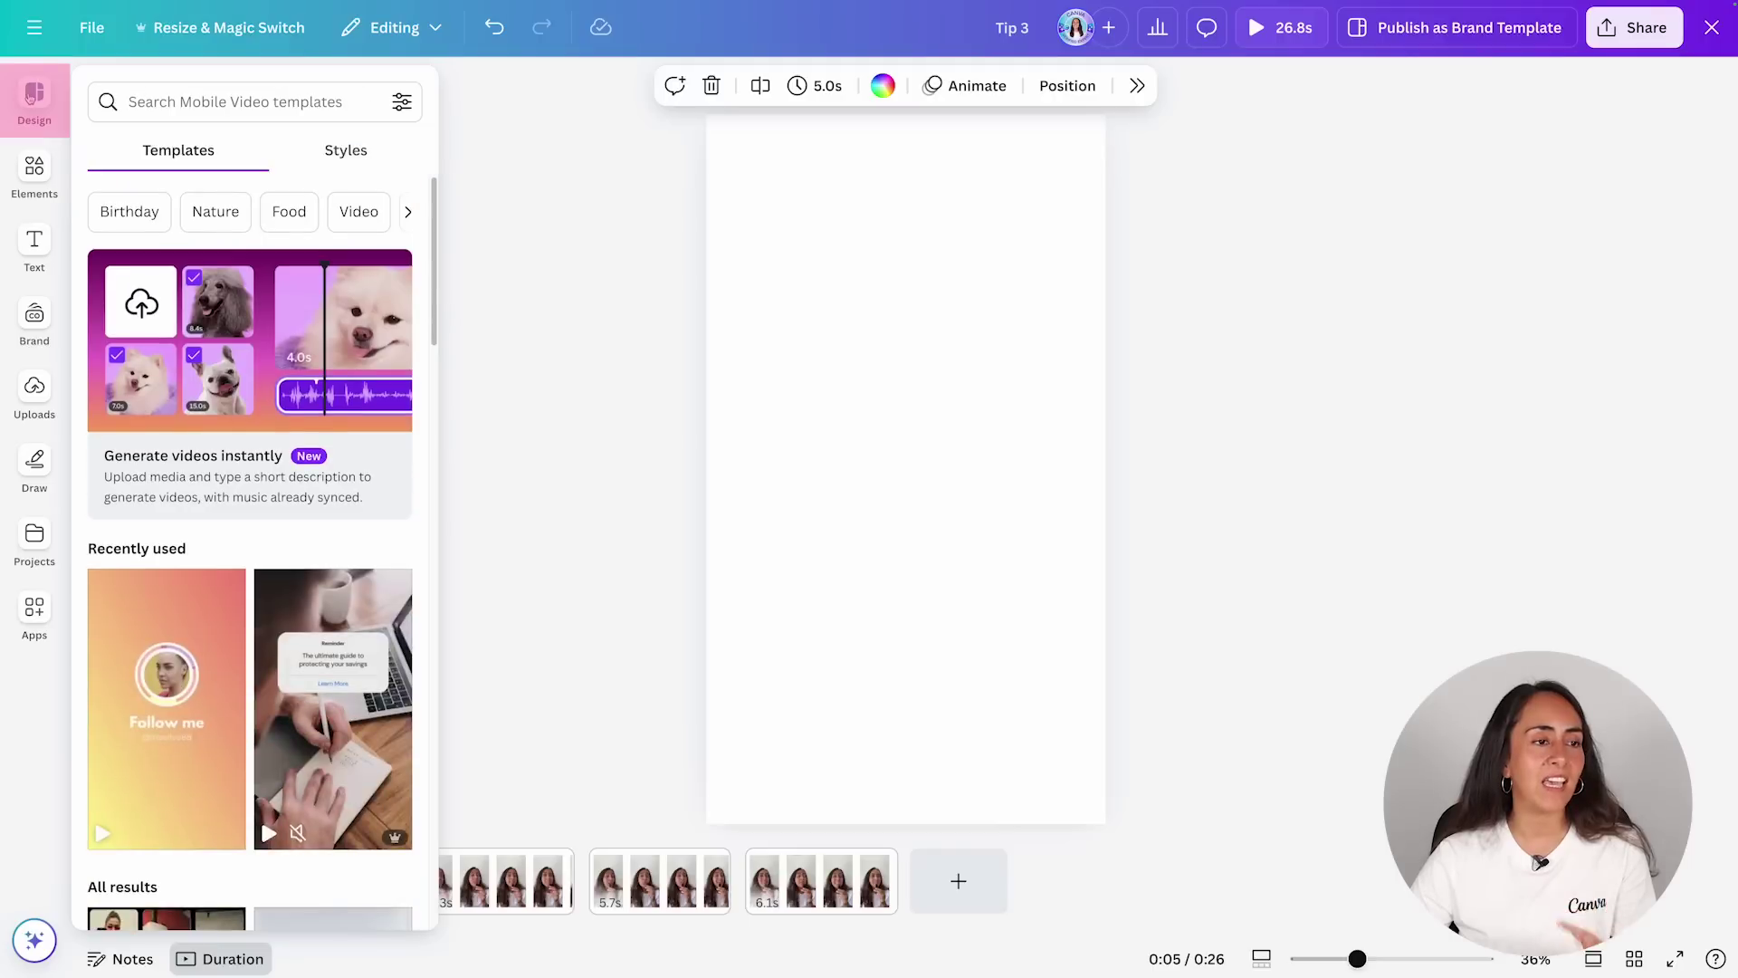
pyautogui.scroll(-10, 252, 681)
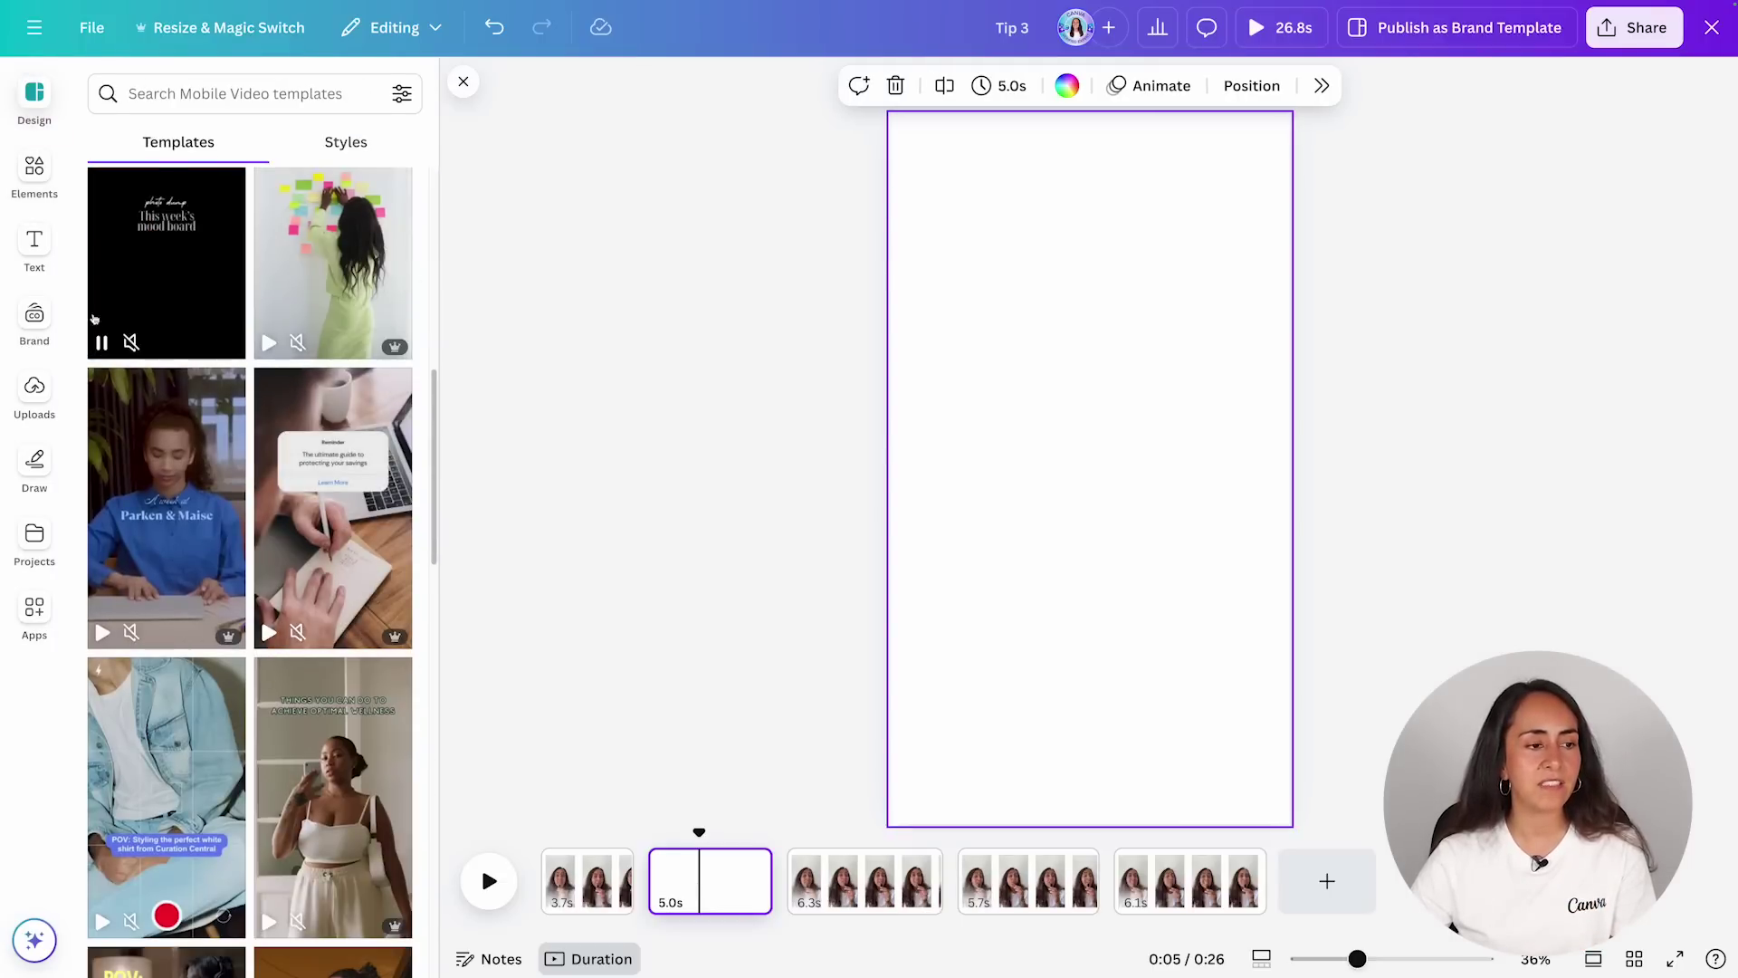
# Browse the font combinations and add the yellow and green "NEW ITEM" one to the blank page.
pyautogui.click(25, 253)
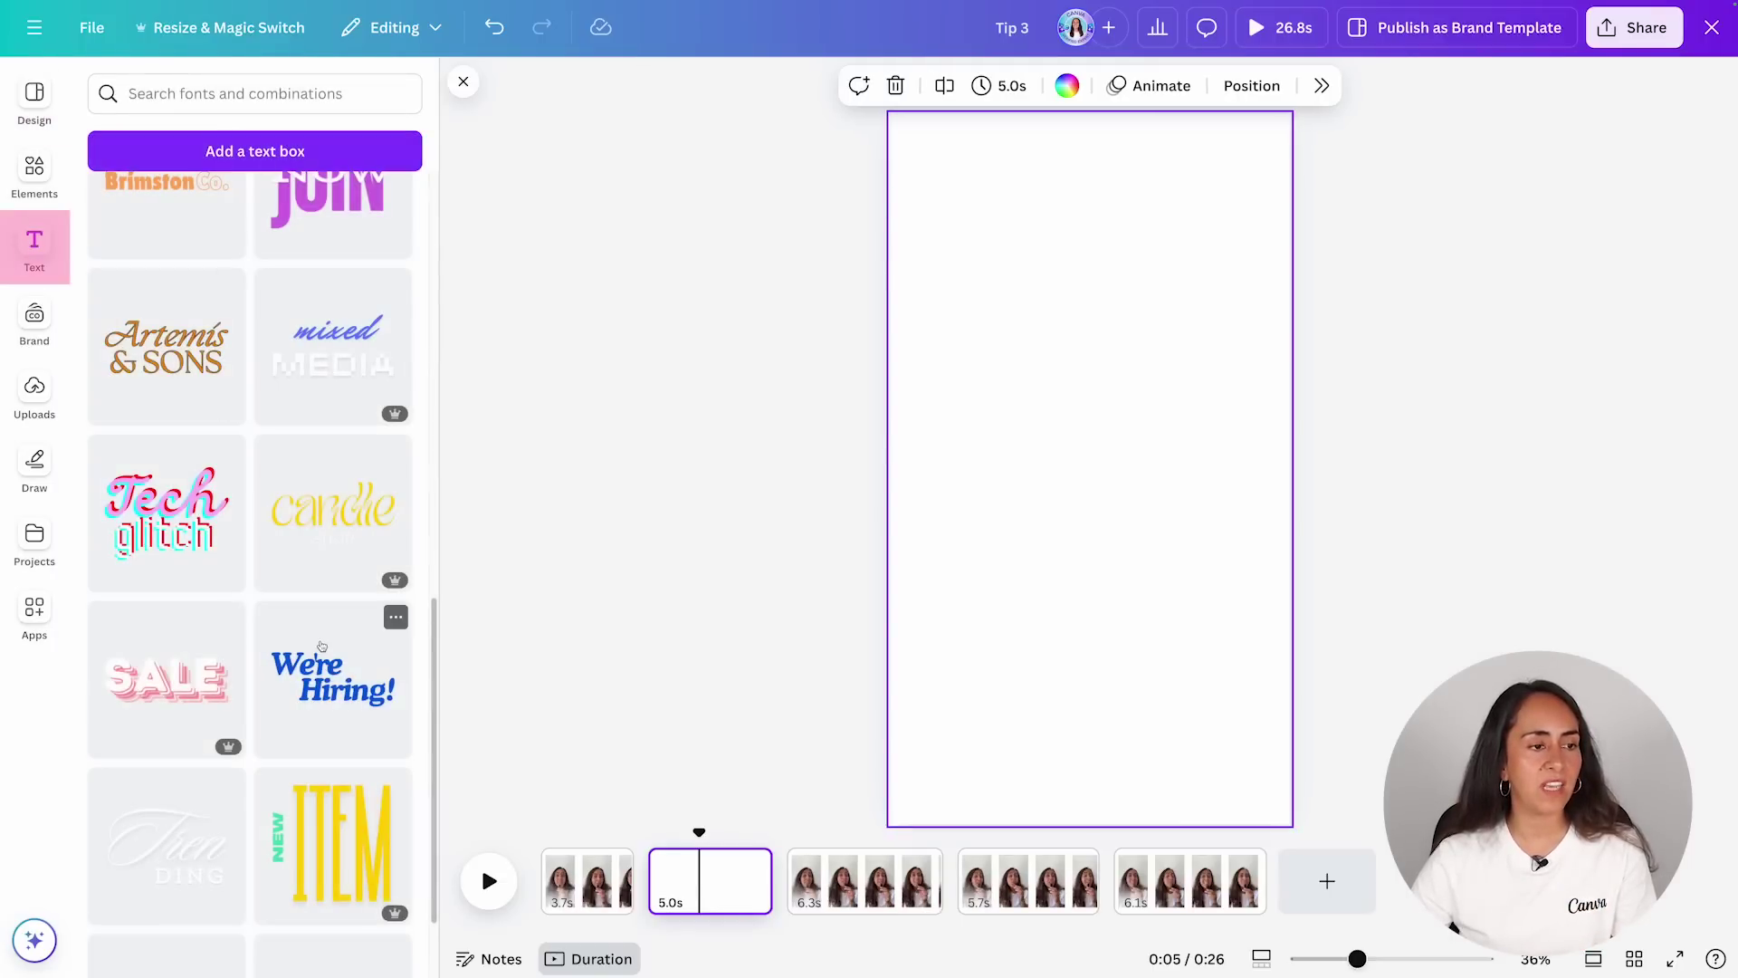
pyautogui.scroll(-7, 356, 247)
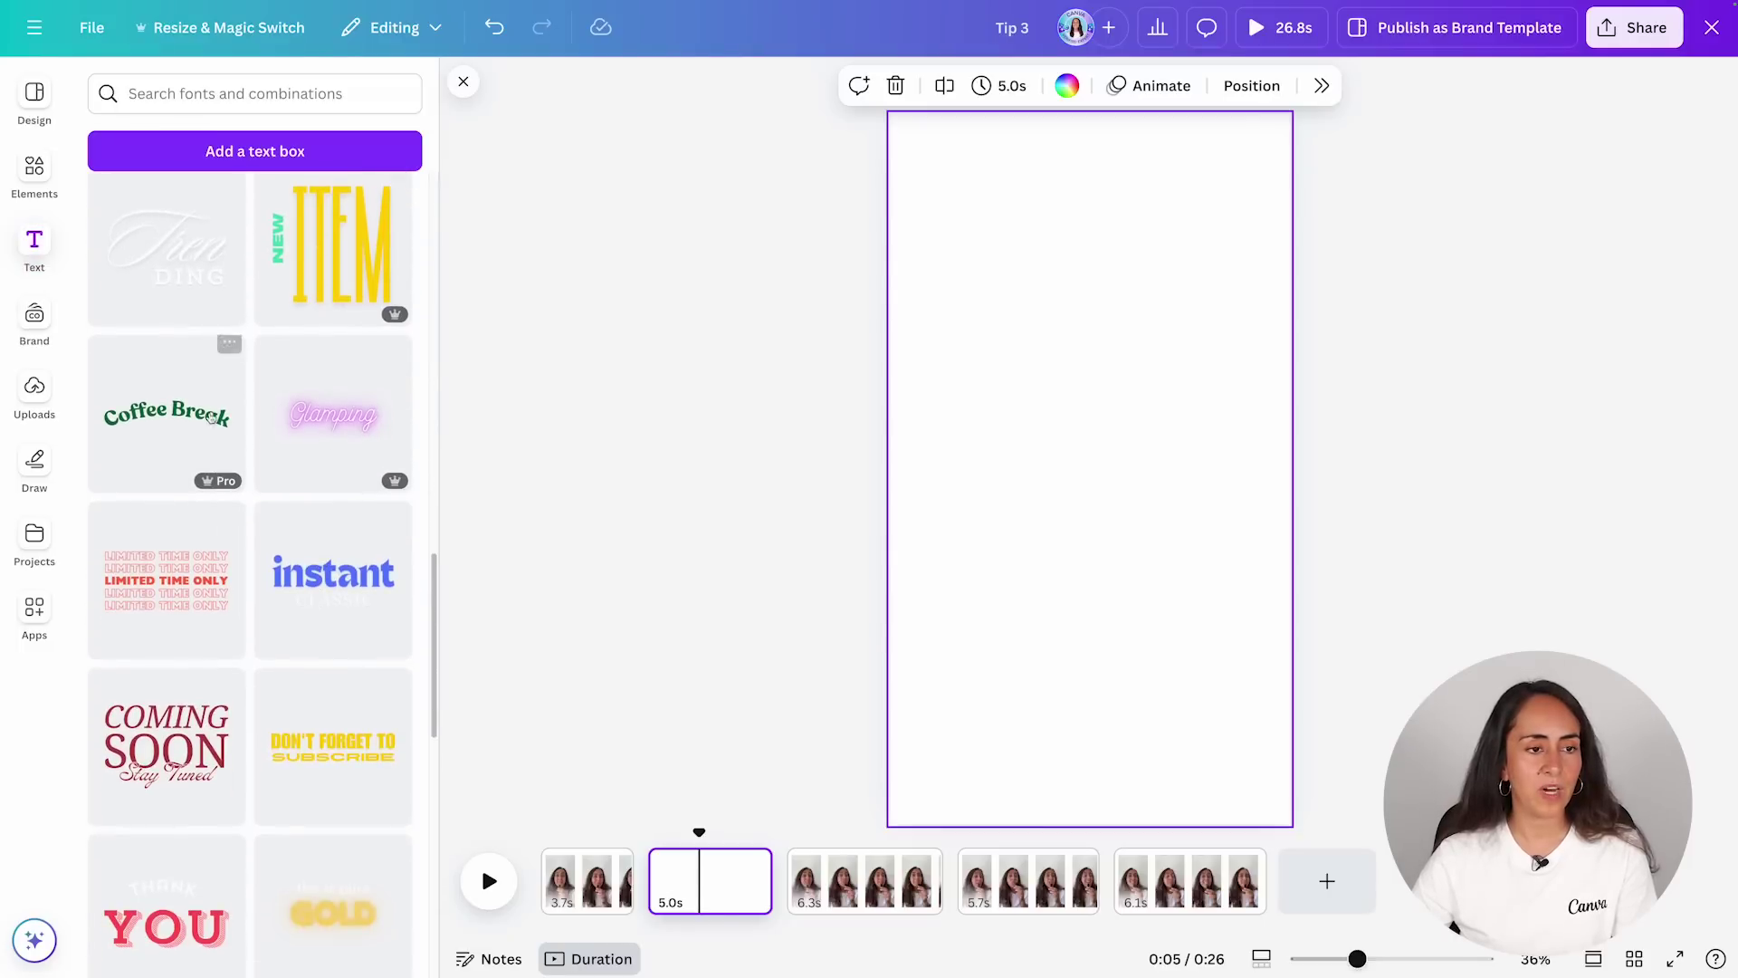
pyautogui.scroll(-3, 379, 670)
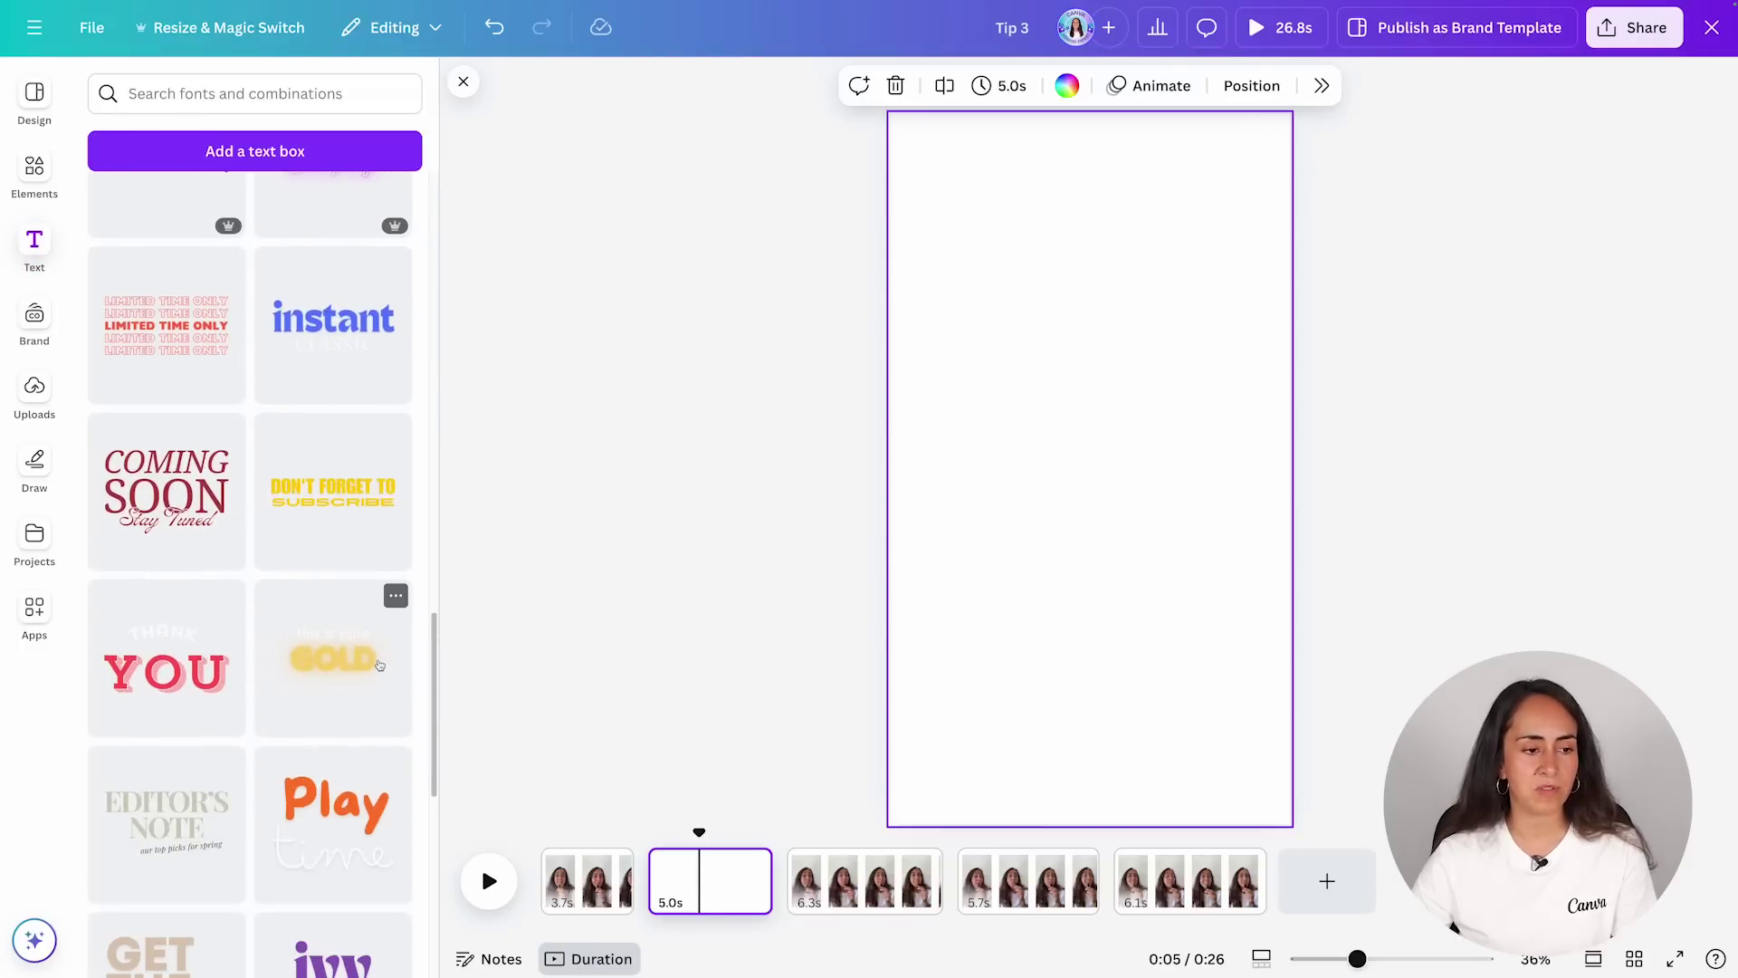
pyautogui.scroll(-5, 379, 666)
pyautogui.scroll(10, 373, 580)
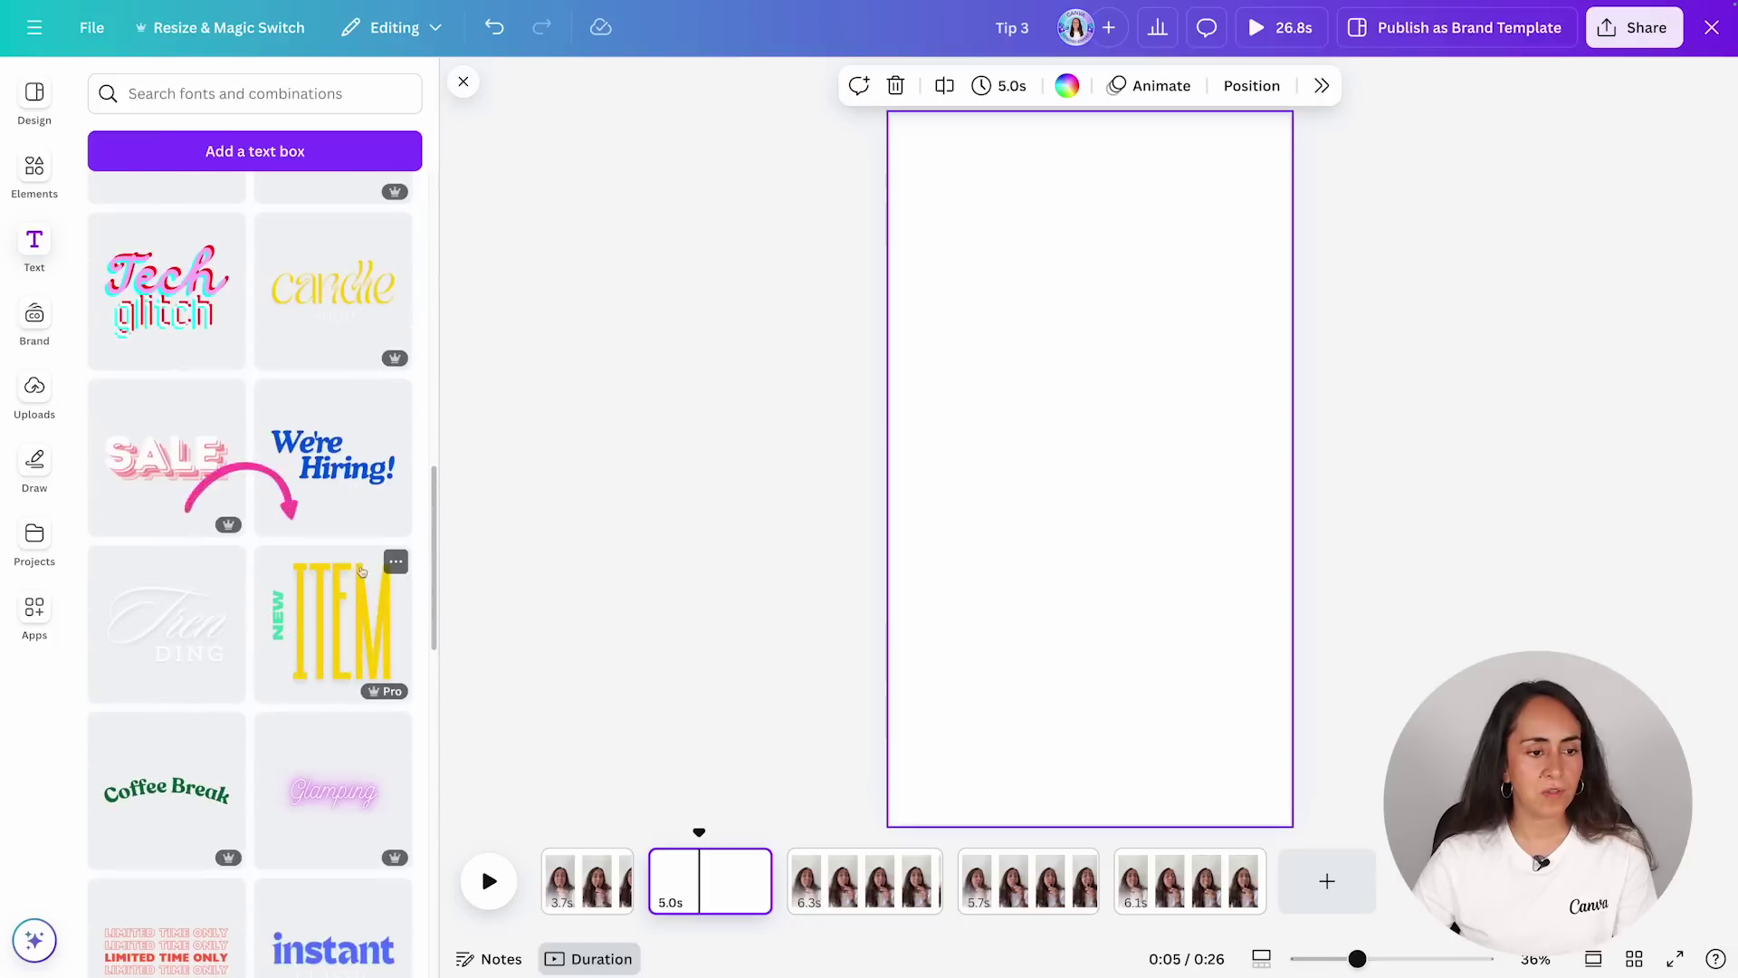
pyautogui.click(373, 580)
# Replace the text "ITEM" with "#1" and the vertical text "NEW" with "TIP".
pyautogui.doubleClick(1127, 380)
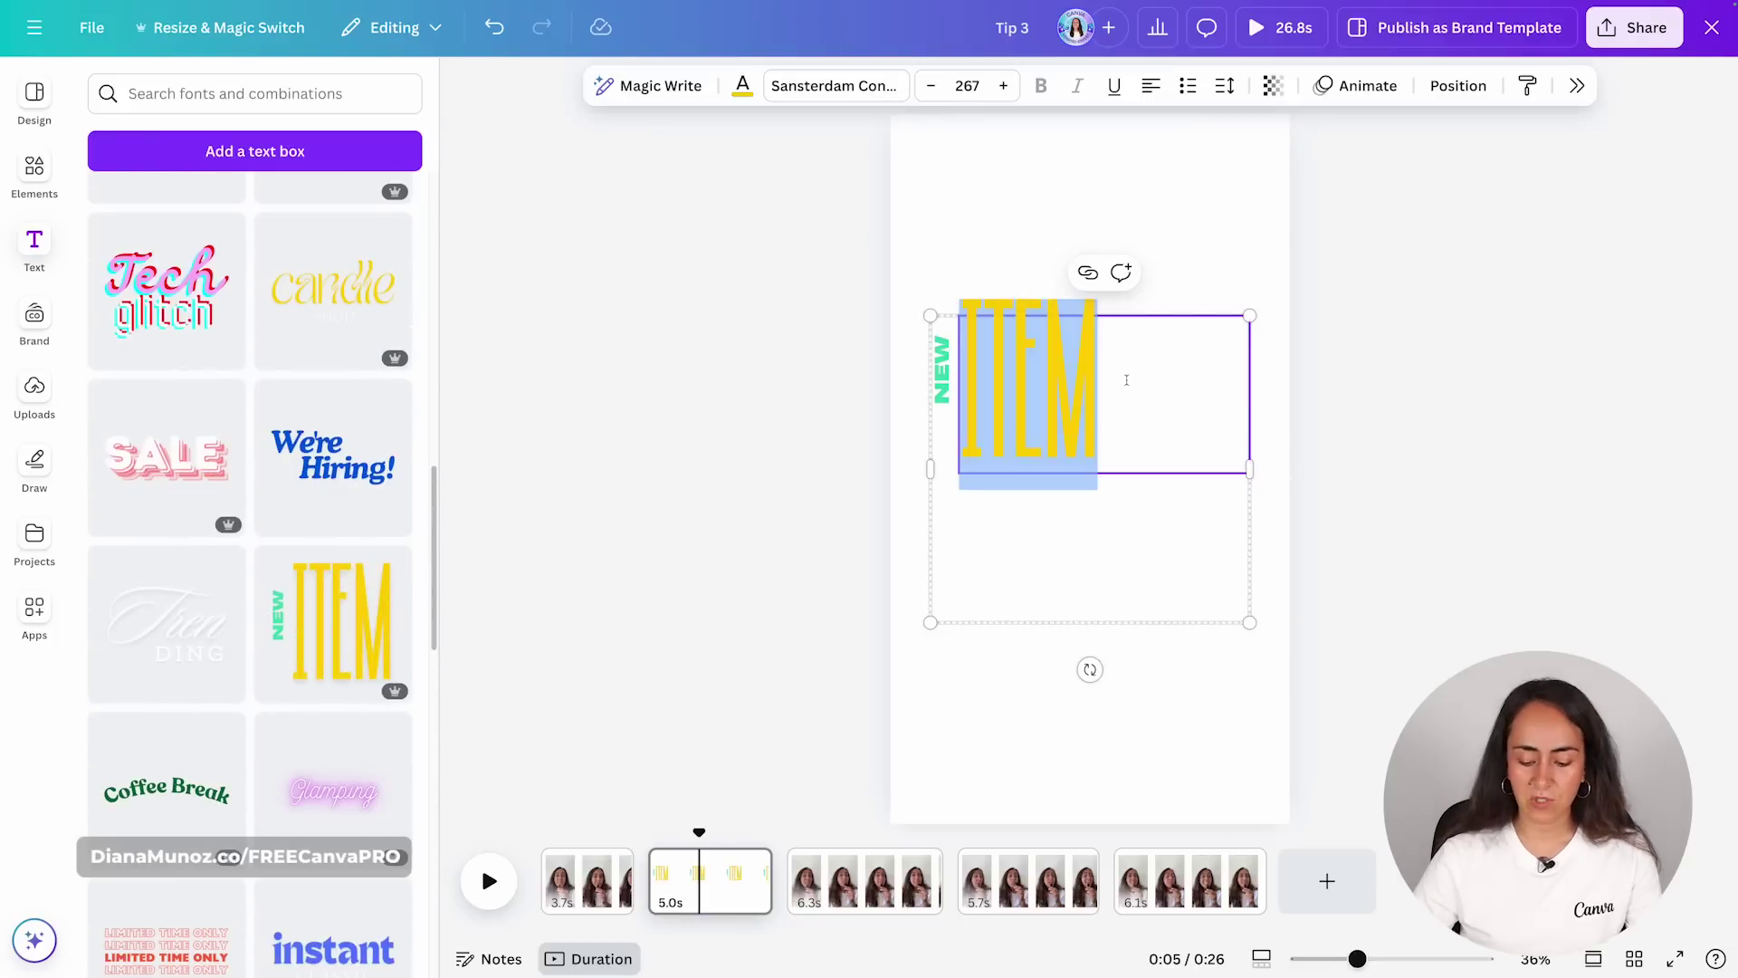
pyautogui.write('#1')
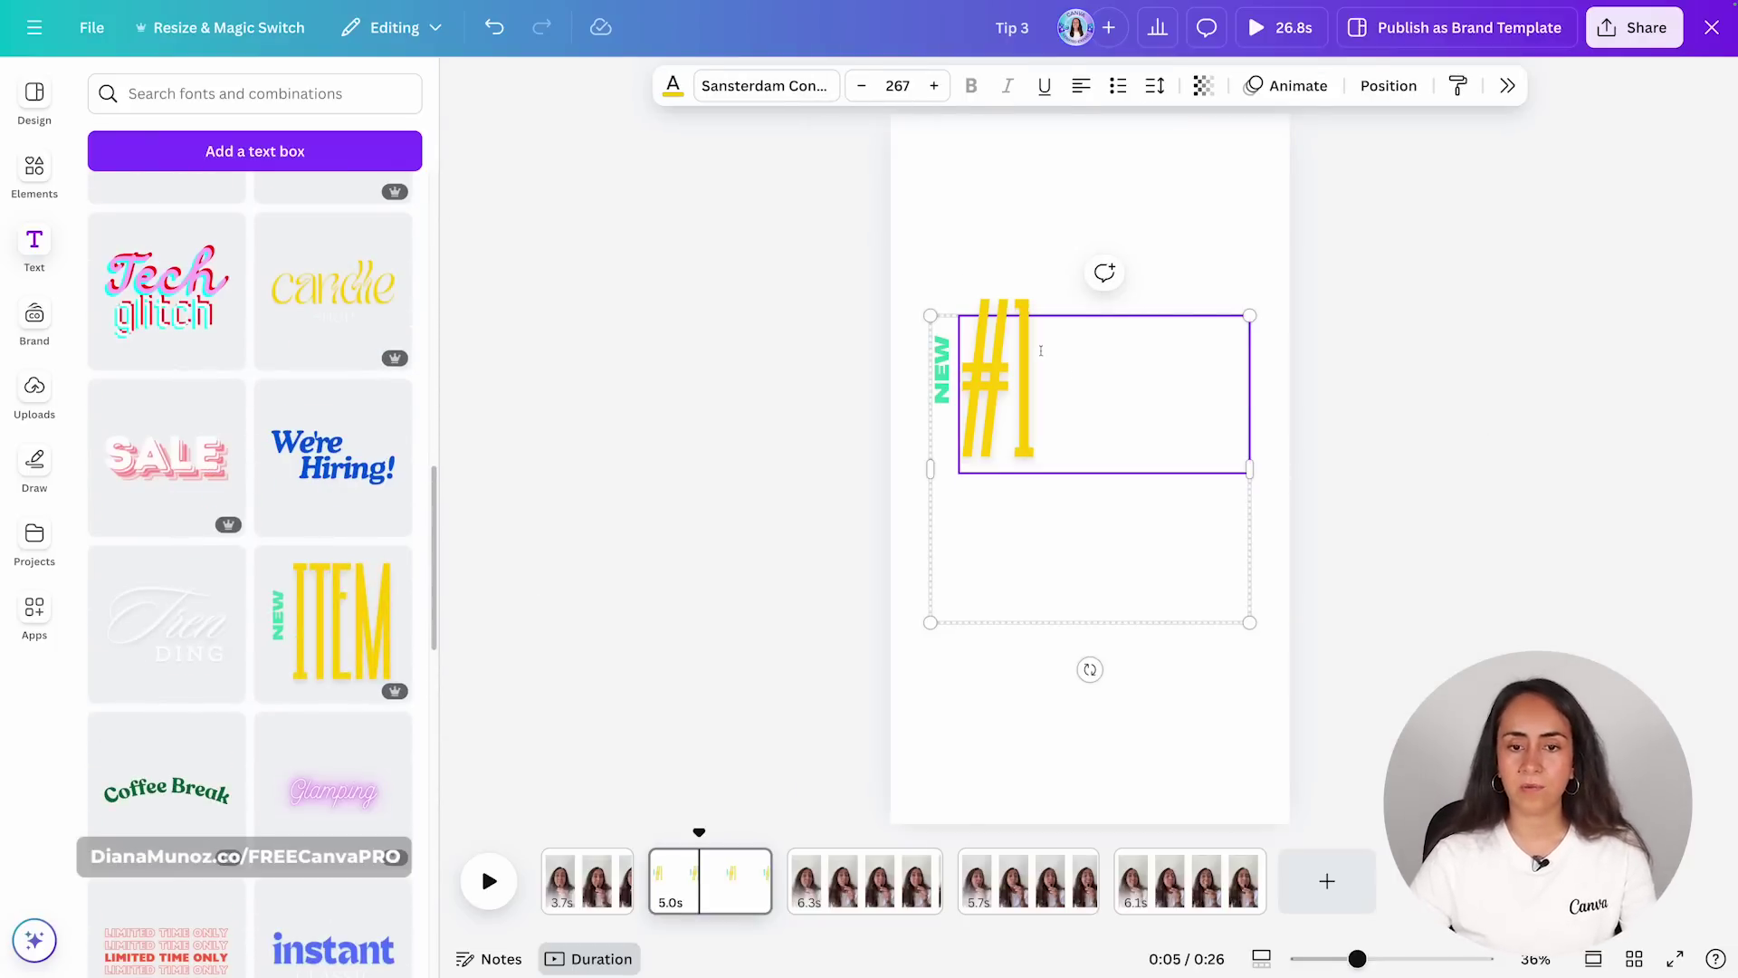
pyautogui.click(942, 369)
pyautogui.doubleClick(941, 369)
pyautogui.write('F')
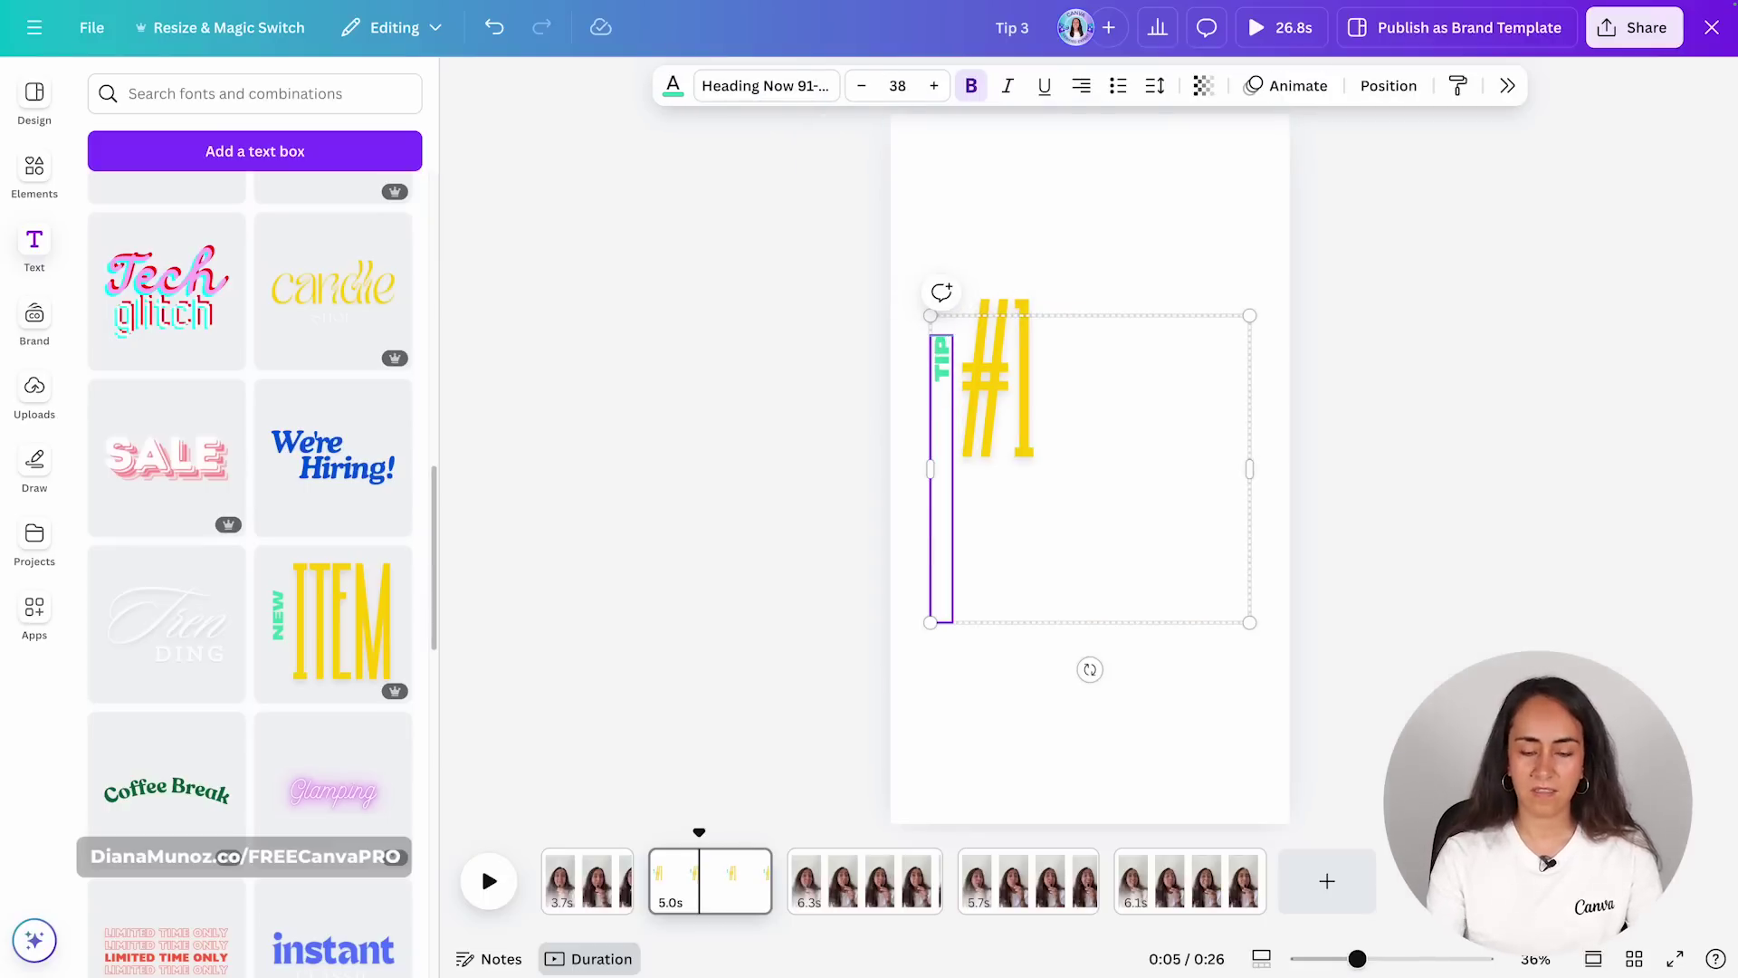
# Shrink the "#1" and "TIP" text boxes to fit their text, then enlarge both together and centre them on the page.
pyautogui.click(1044, 315)
pyautogui.moveTo(1249, 392); pyautogui.dragTo(1067, 404)
pyautogui.click(941, 362)
pyautogui.moveTo(941, 621); pyautogui.dragTo(941, 400)
pyautogui.moveTo(908, 291); pyautogui.dragTo(1249, 703)
pyautogui.moveTo(1125, 489); pyautogui.dragTo(1143, 489)
pyautogui.click(1409, 674)
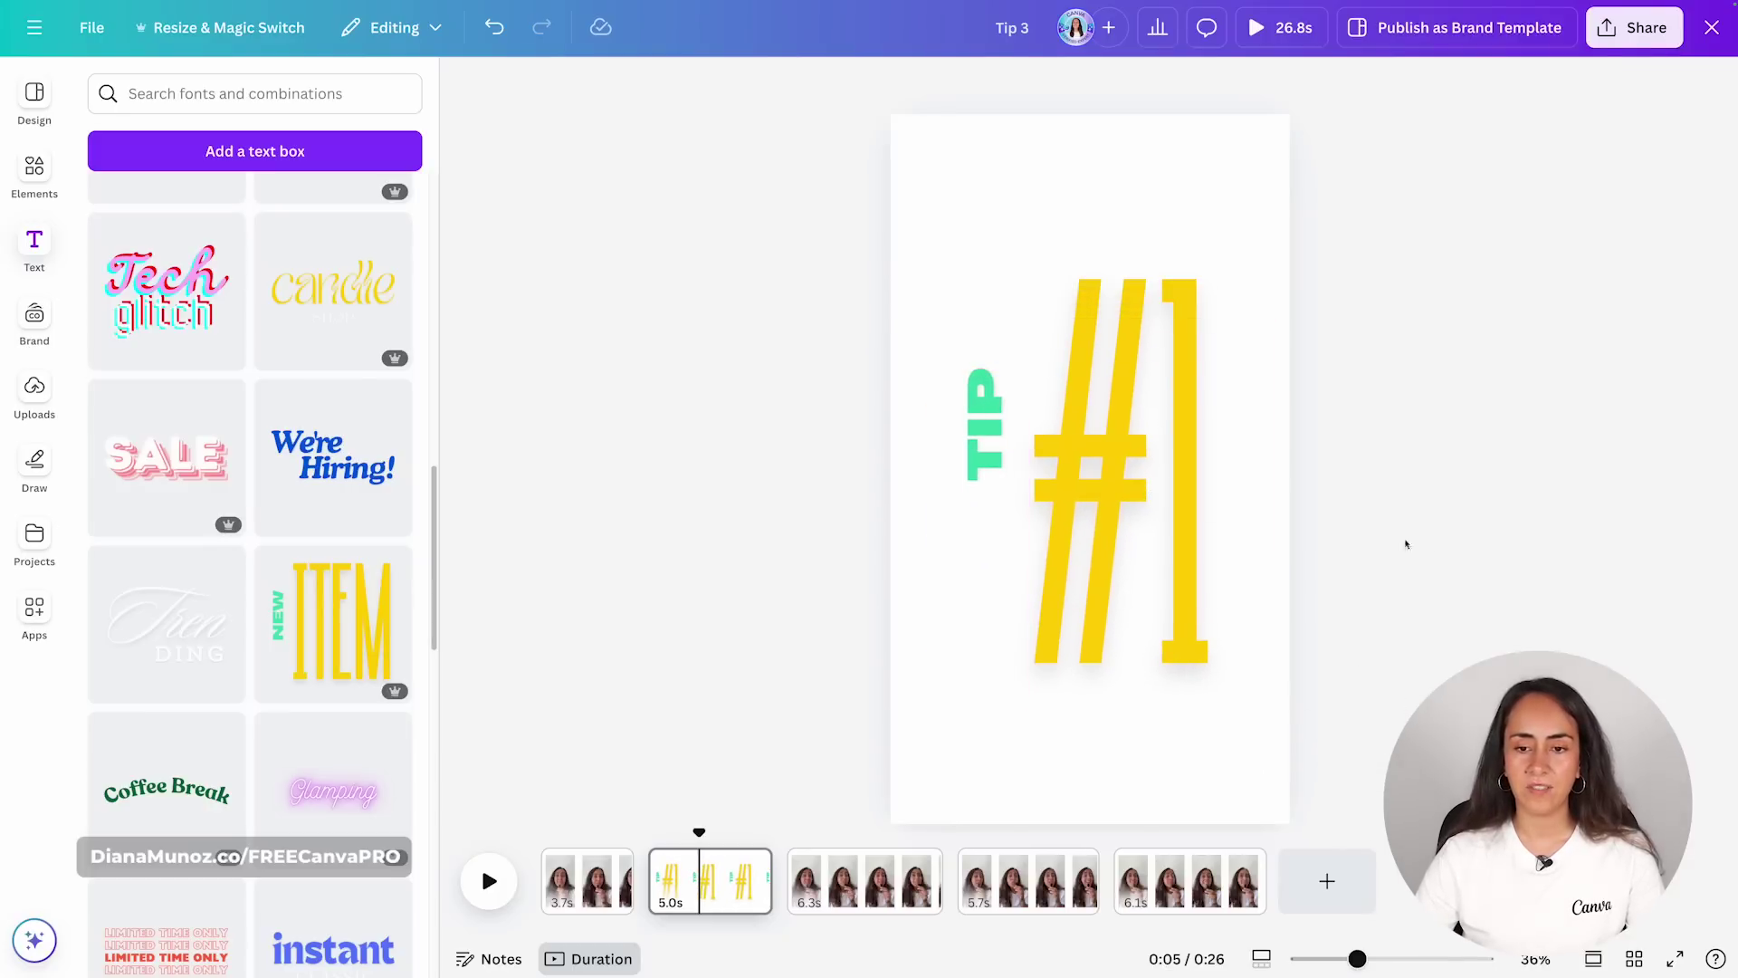
# Look through the page animations for the "TIP #1" page, then shorten the page's duration to 1.4 seconds.
pyautogui.click(1054, 188)
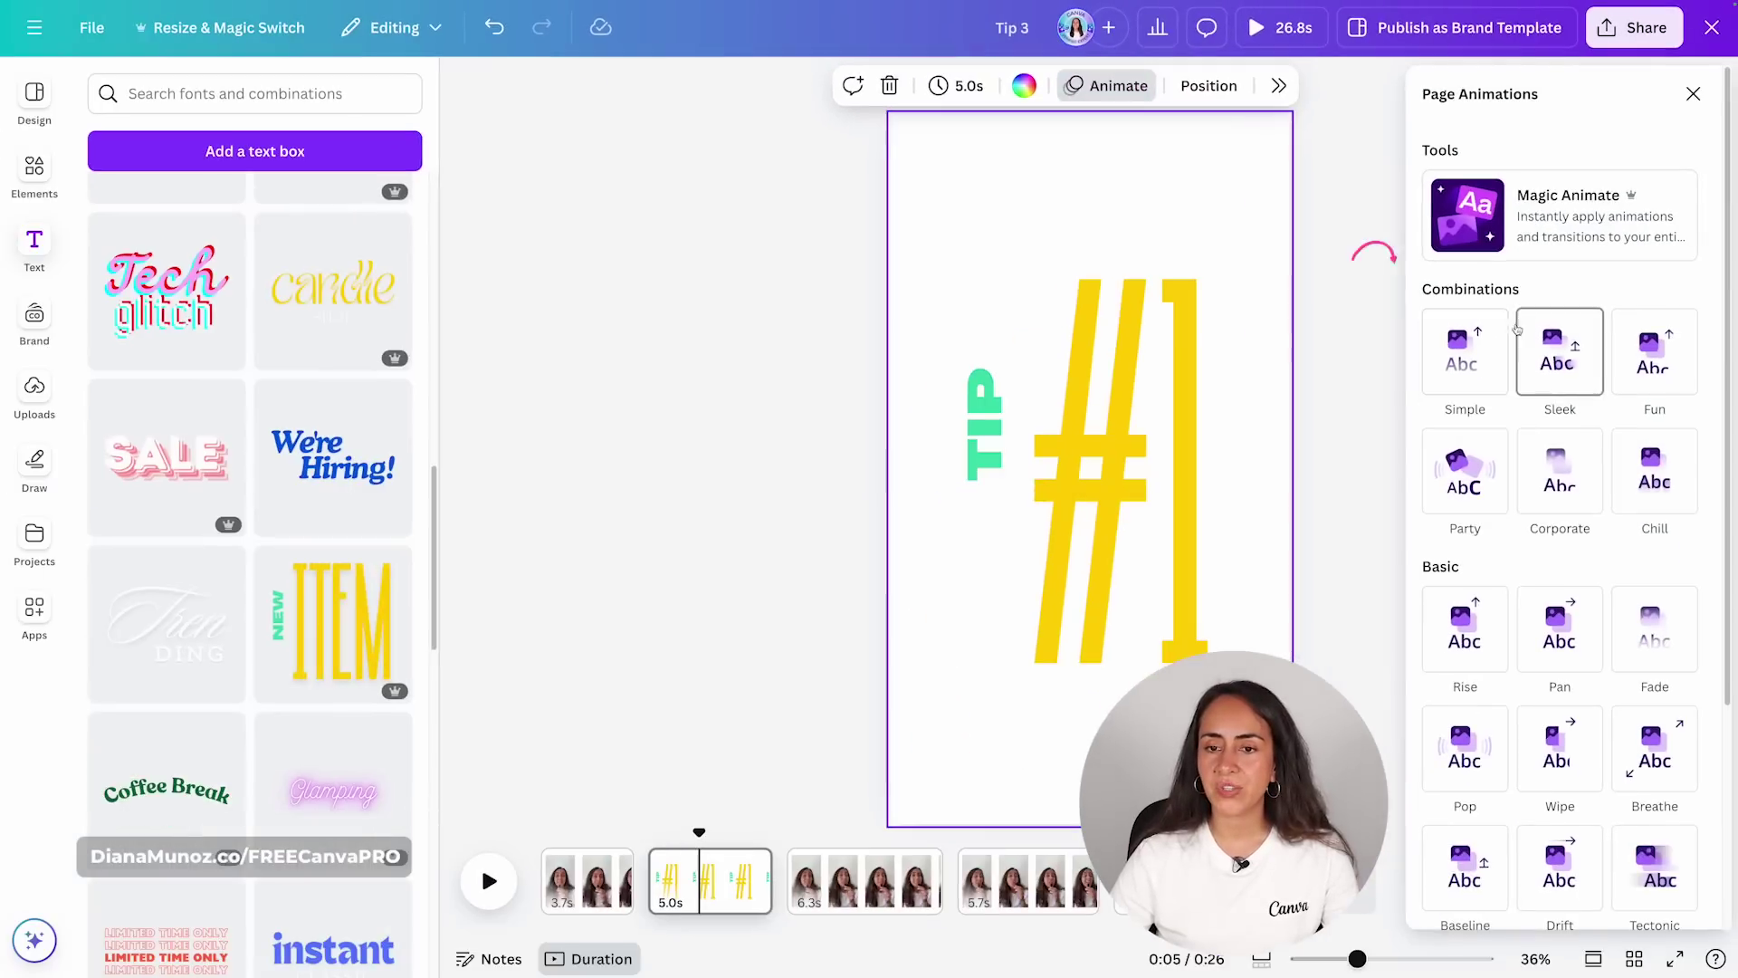
pyautogui.click(1399, 503)
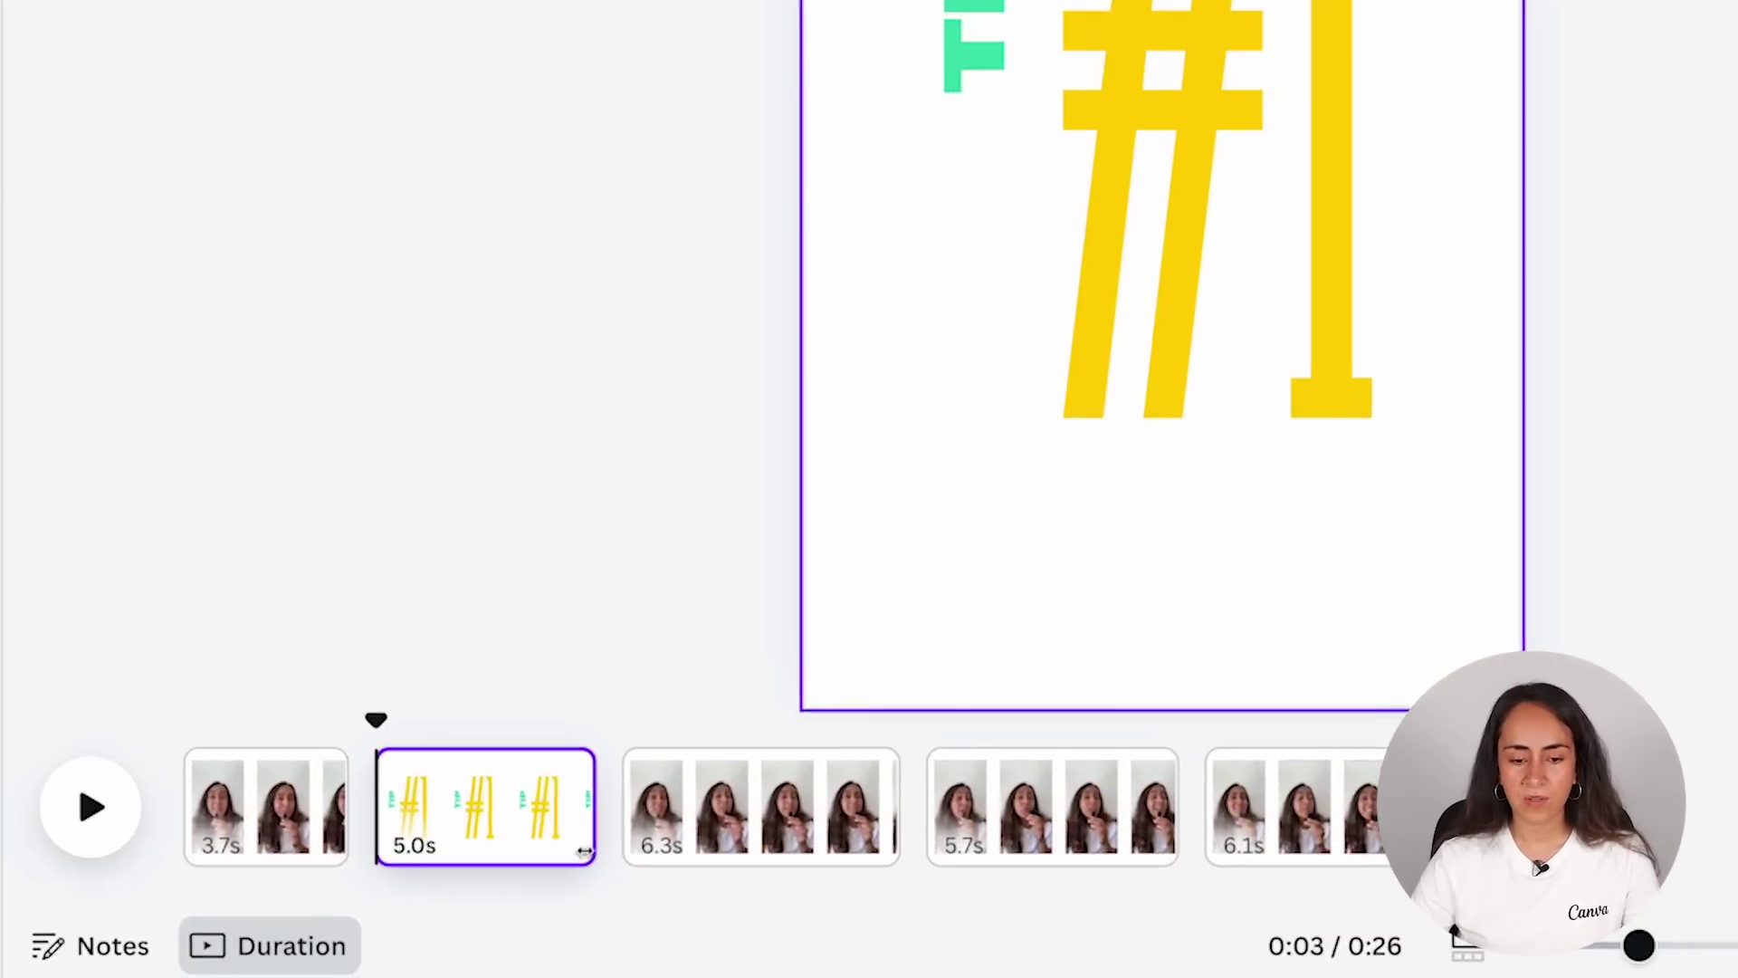
pyautogui.moveTo(771, 881); pyautogui.dragTo(685, 896)
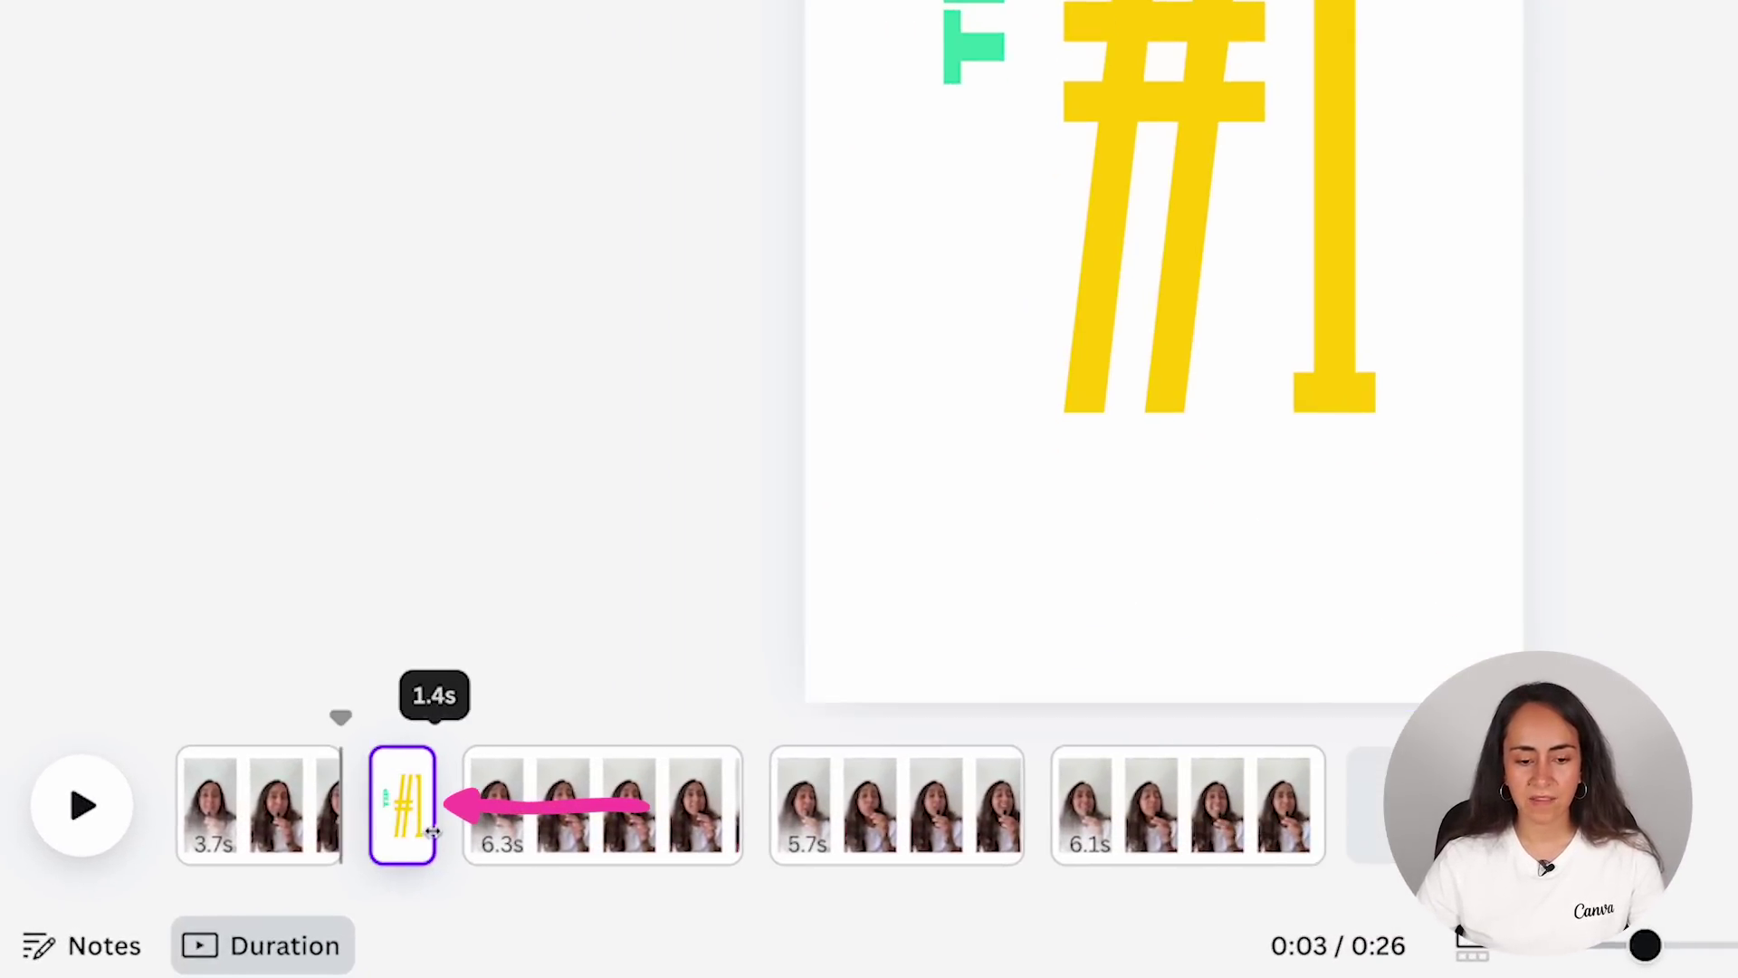
# Play the video from the end of the first clip through the "TIP #1" page into the following clip.
pyautogui.click(308, 806)
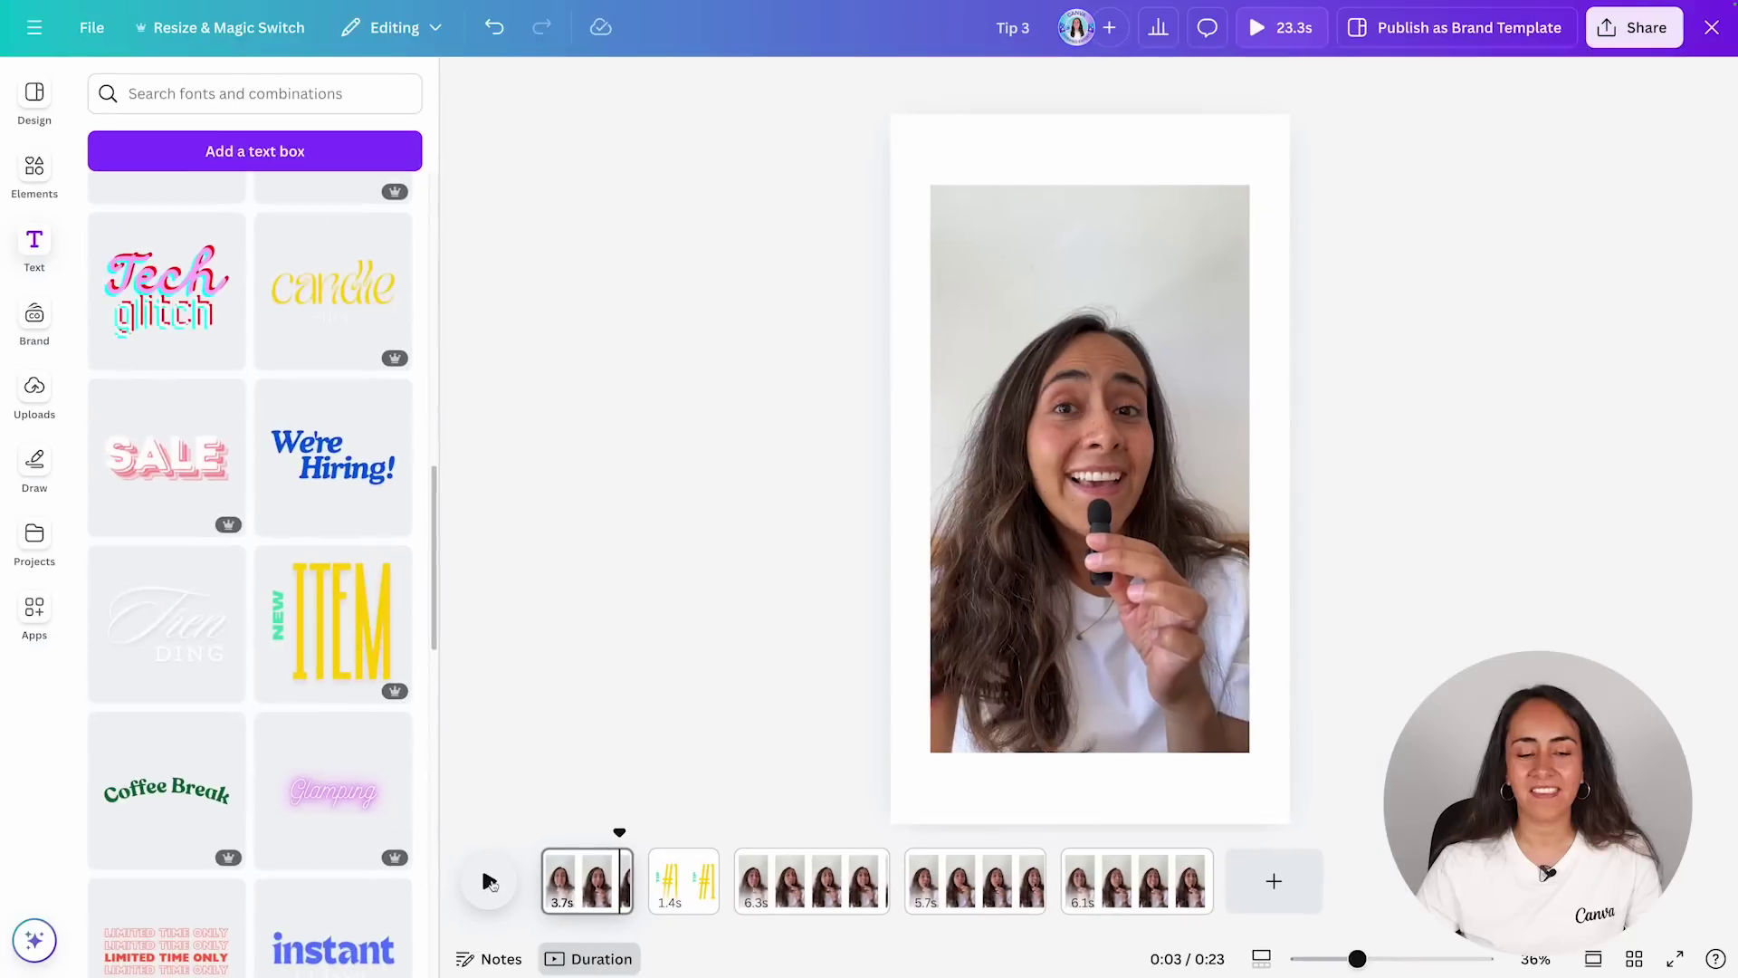
pyautogui.click(486, 881)
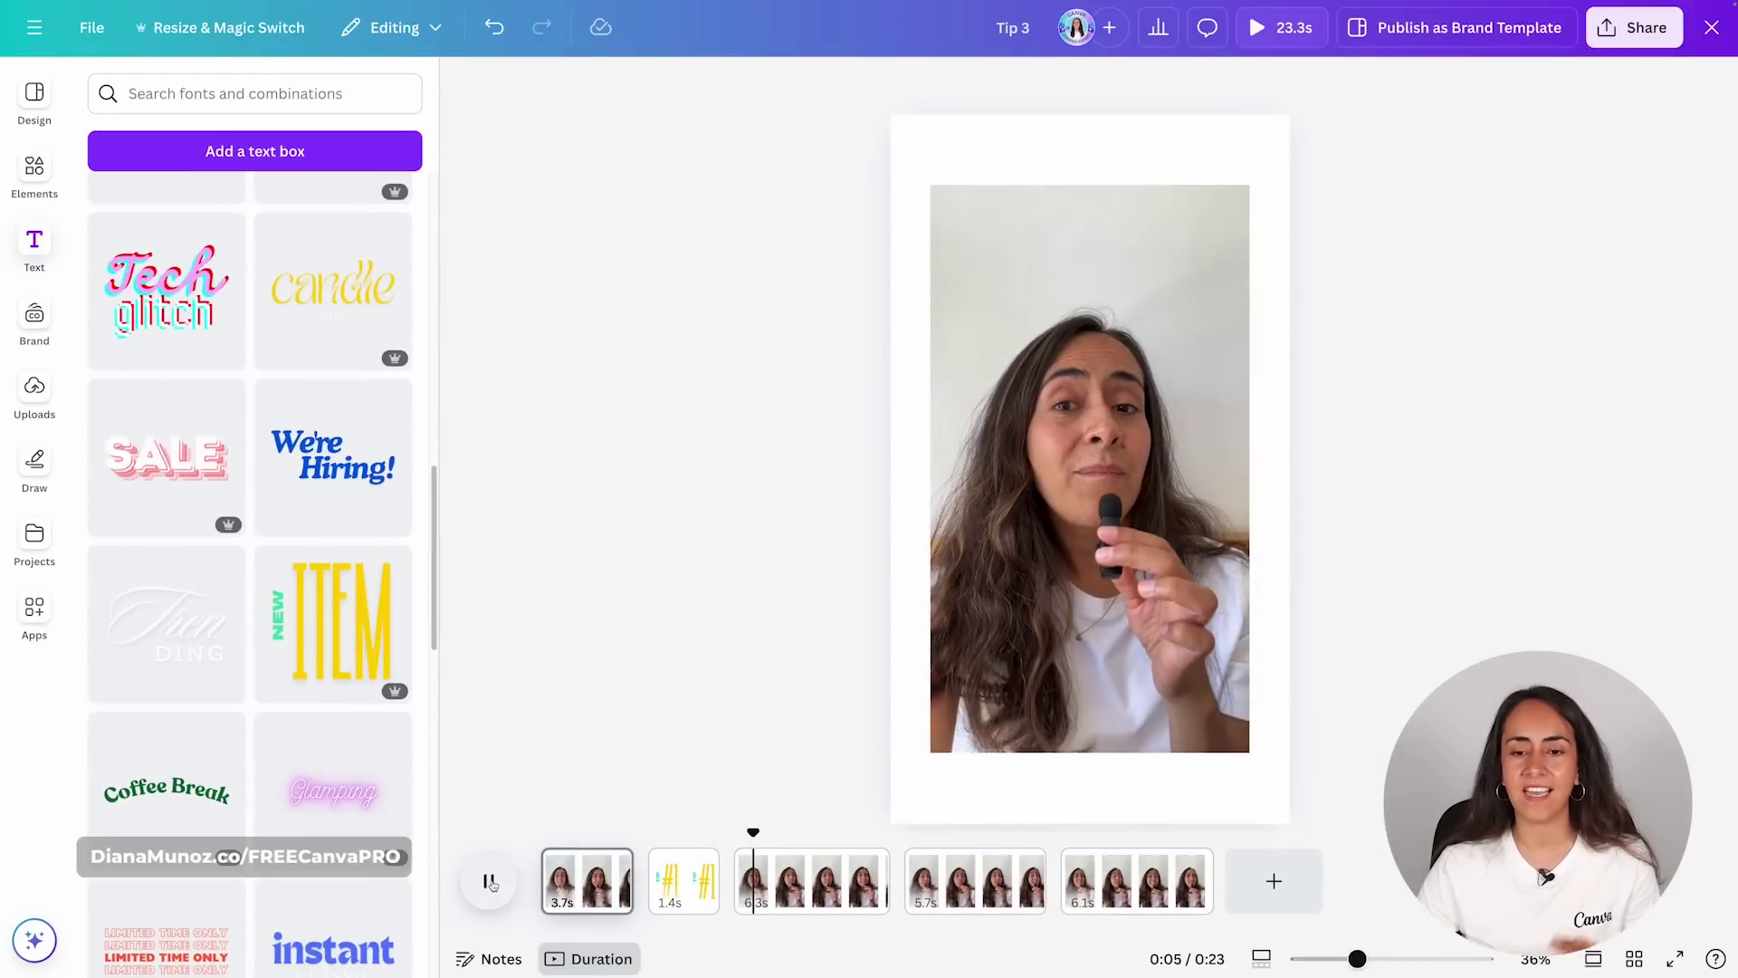
pyautogui.click(489, 881)
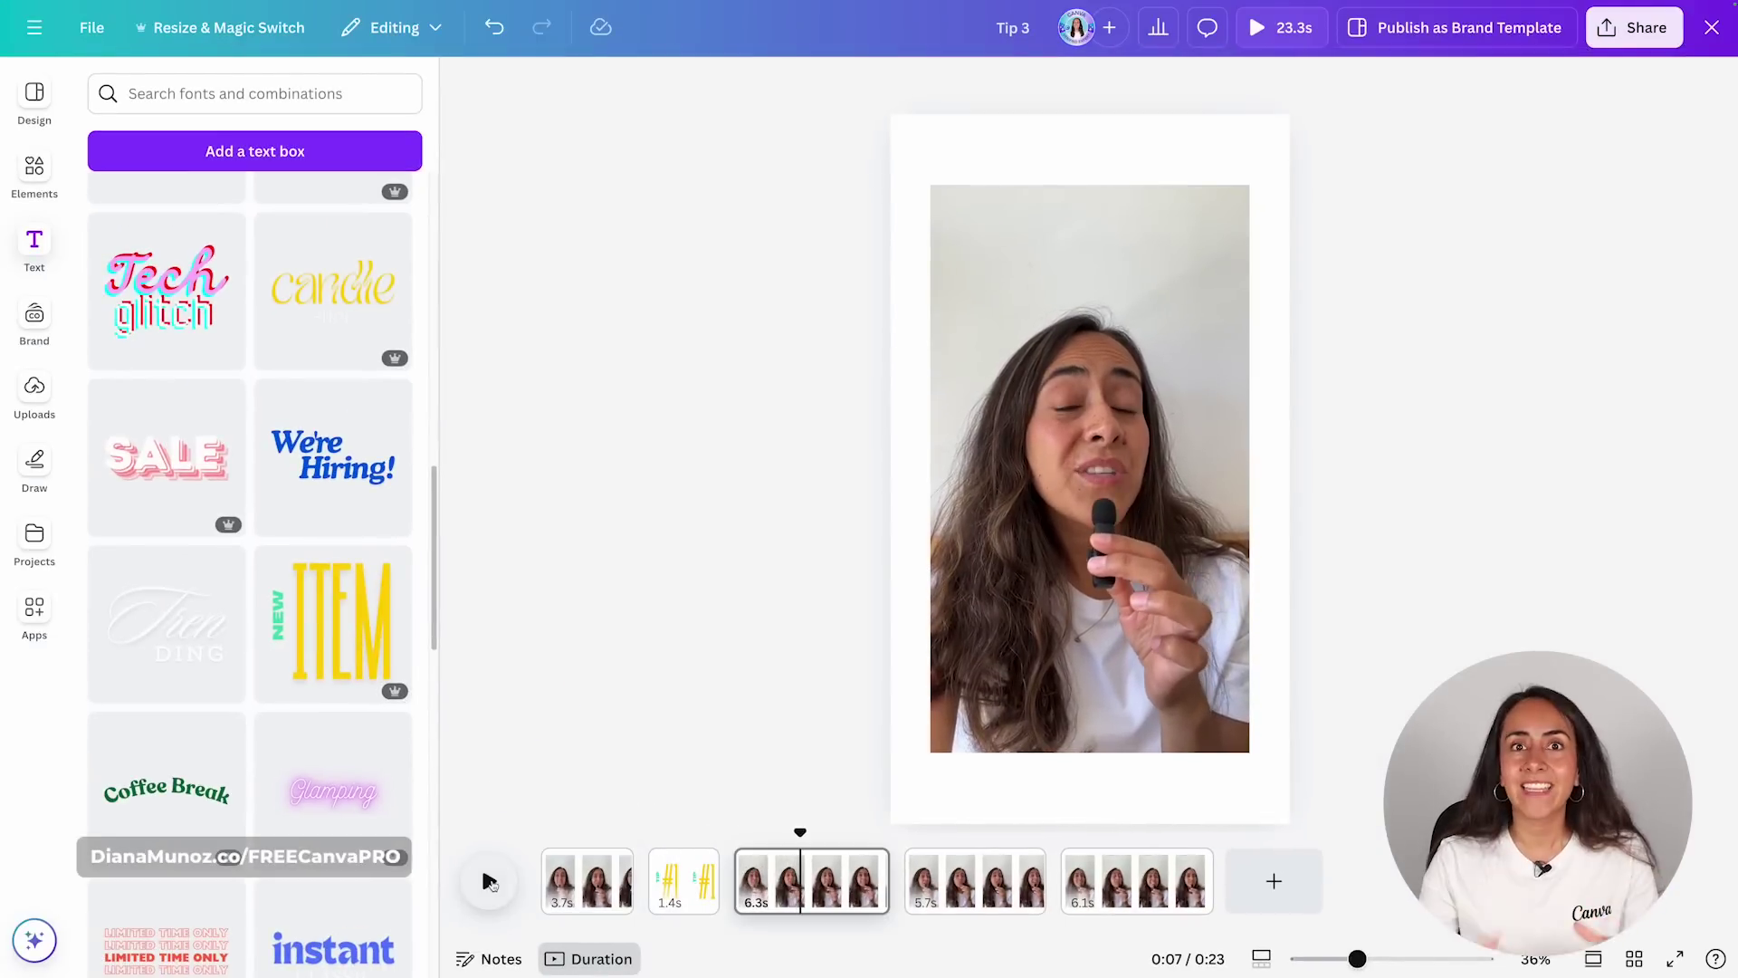
# Scrub and play through the clip after the "TIP #1" page to check where its speech begins and ends.
pyautogui.click(807, 869)
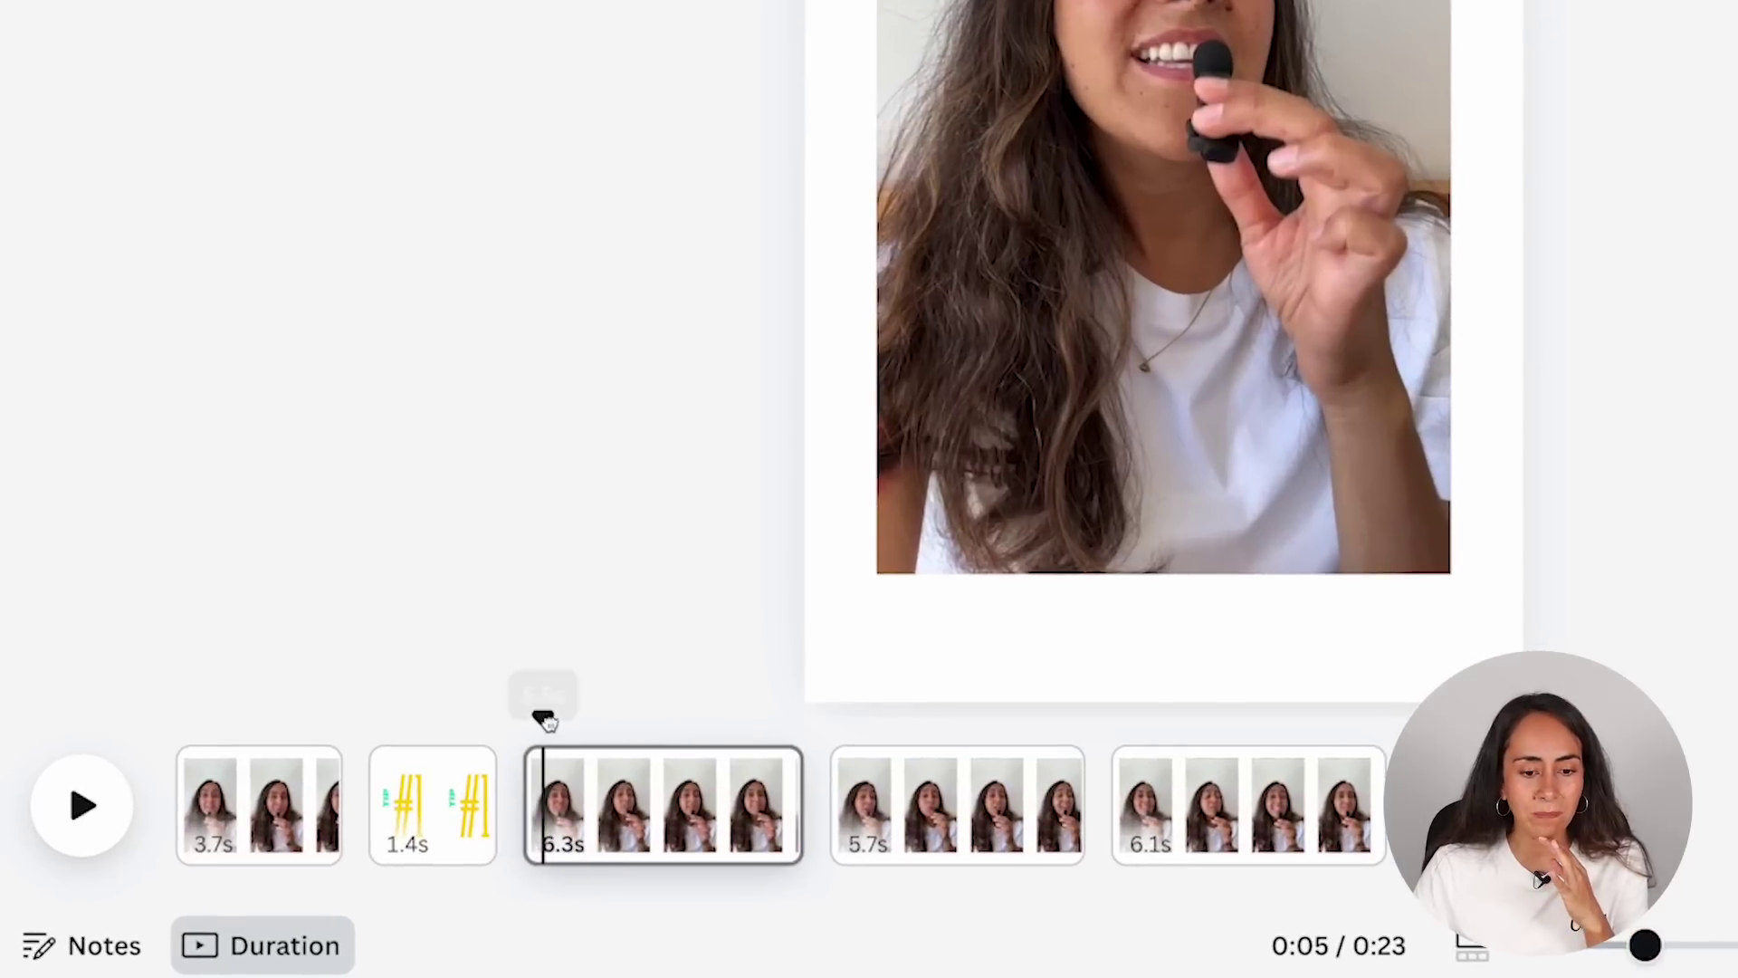
pyautogui.moveTo(546, 720); pyautogui.dragTo(713, 729)
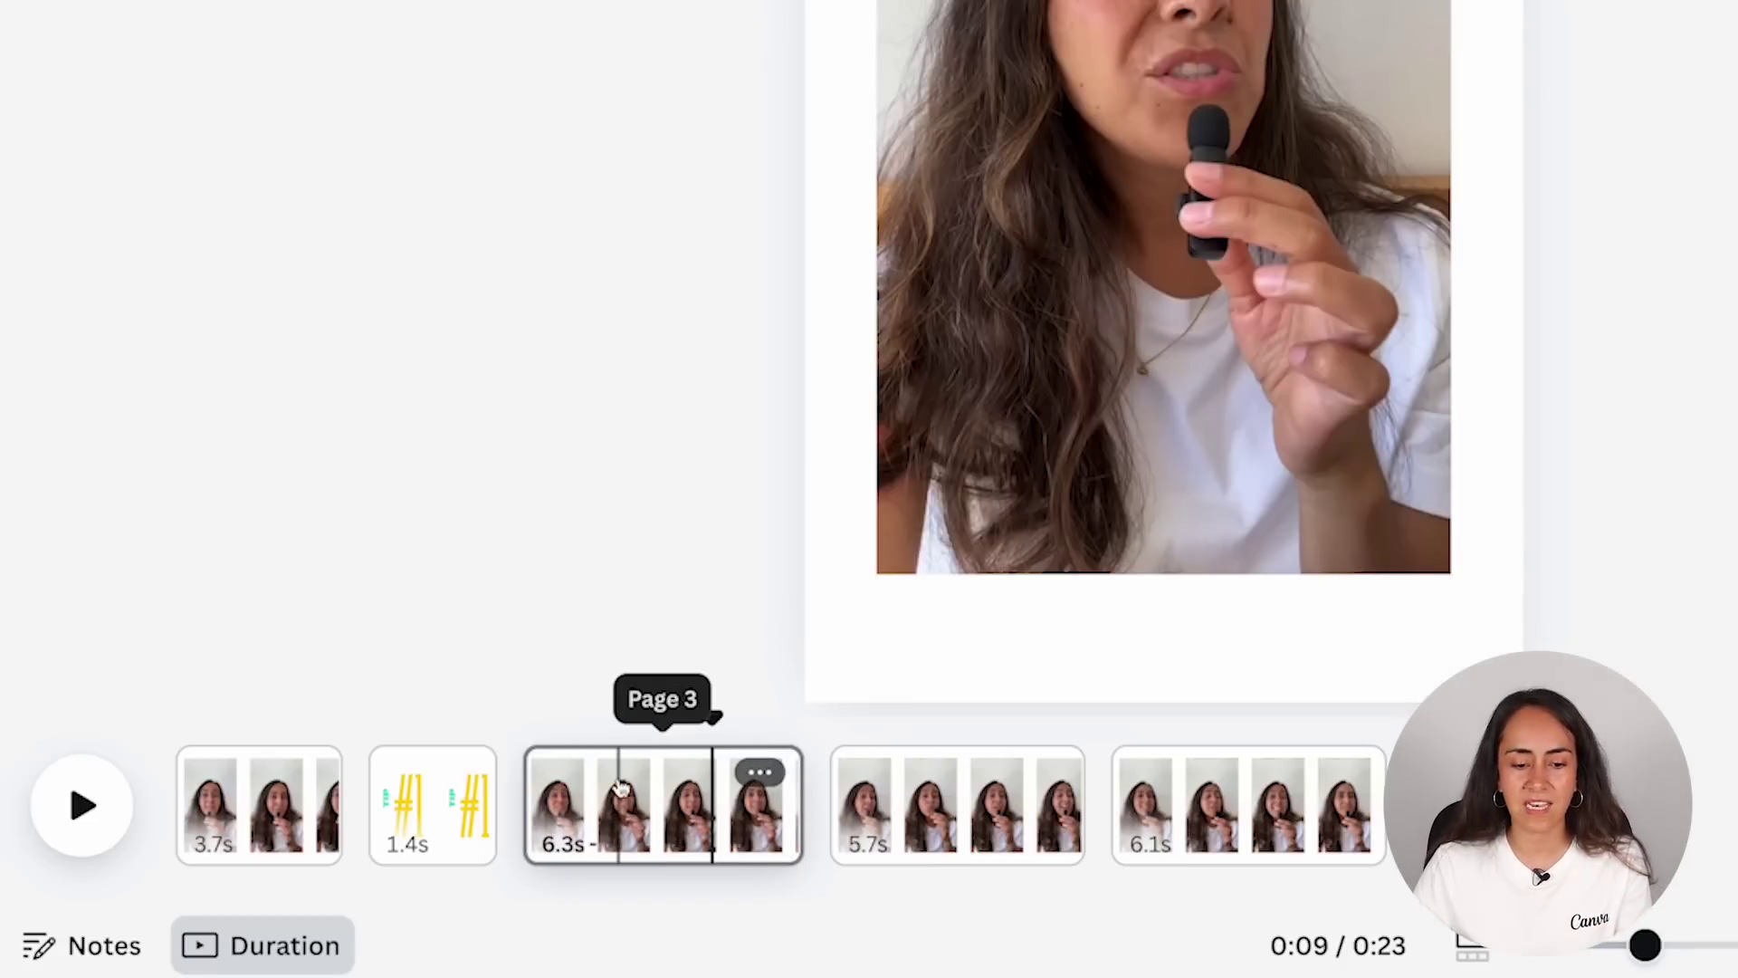
pyautogui.moveTo(709, 722); pyautogui.dragTo(526, 724)
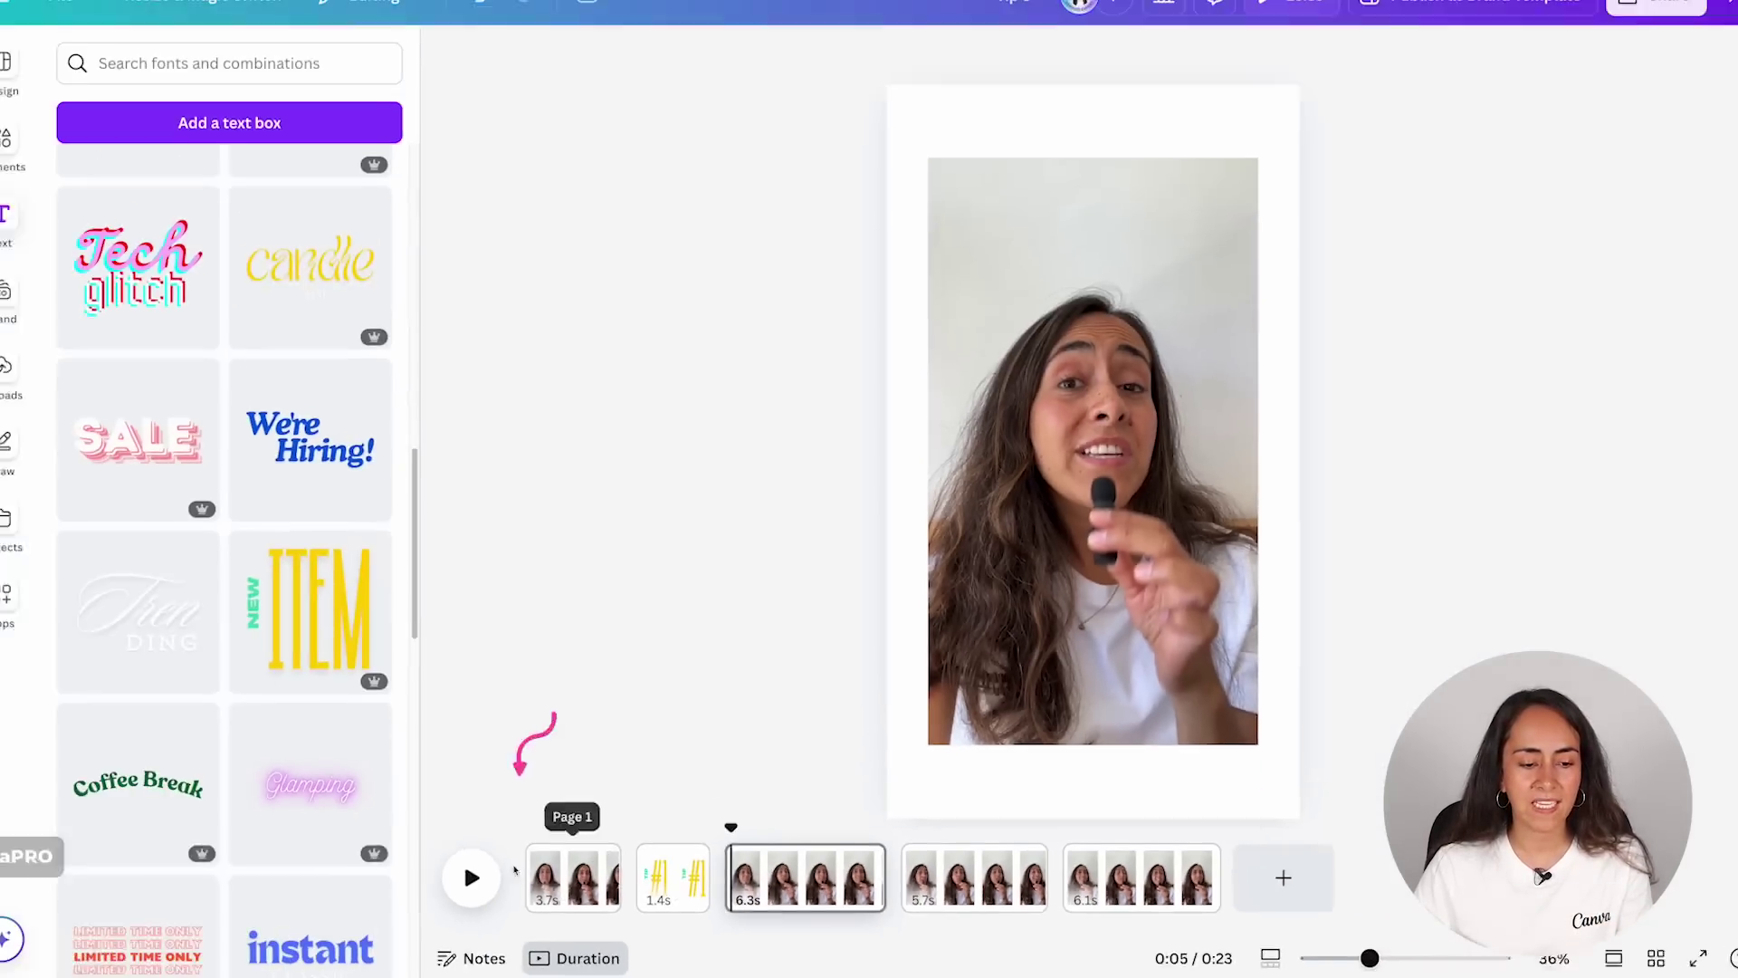
pyautogui.click(475, 876)
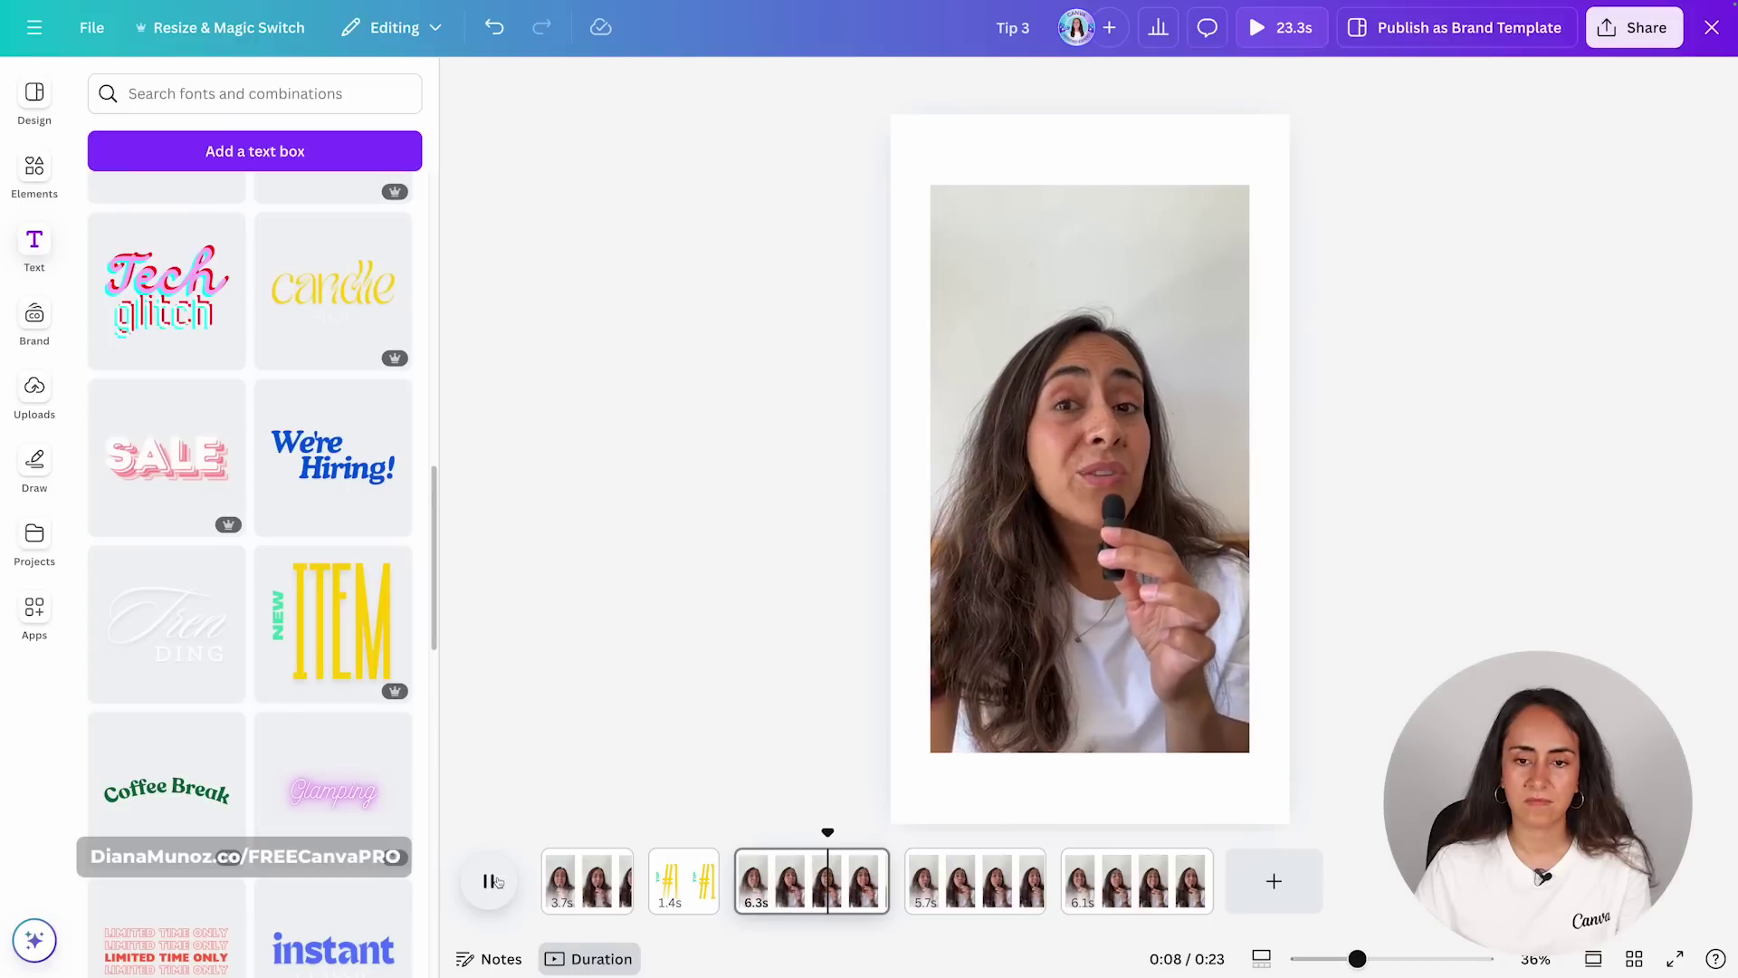
pyautogui.click(489, 881)
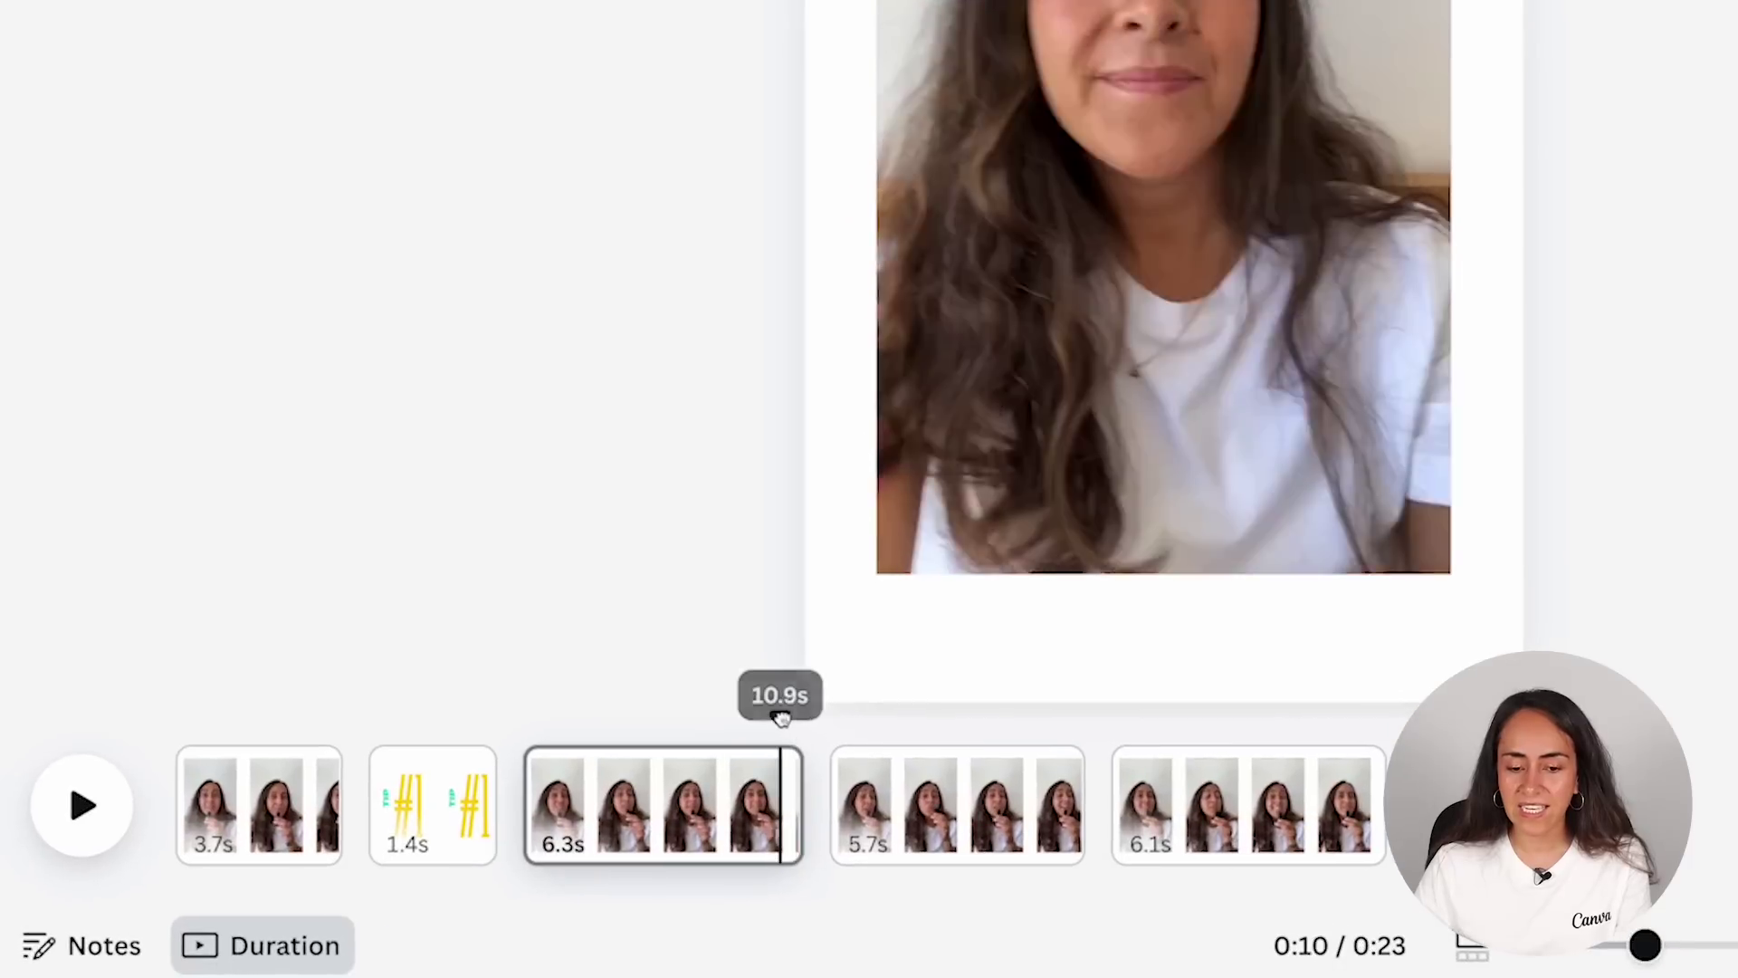
pyautogui.moveTo(876, 833); pyautogui.dragTo(870, 834)
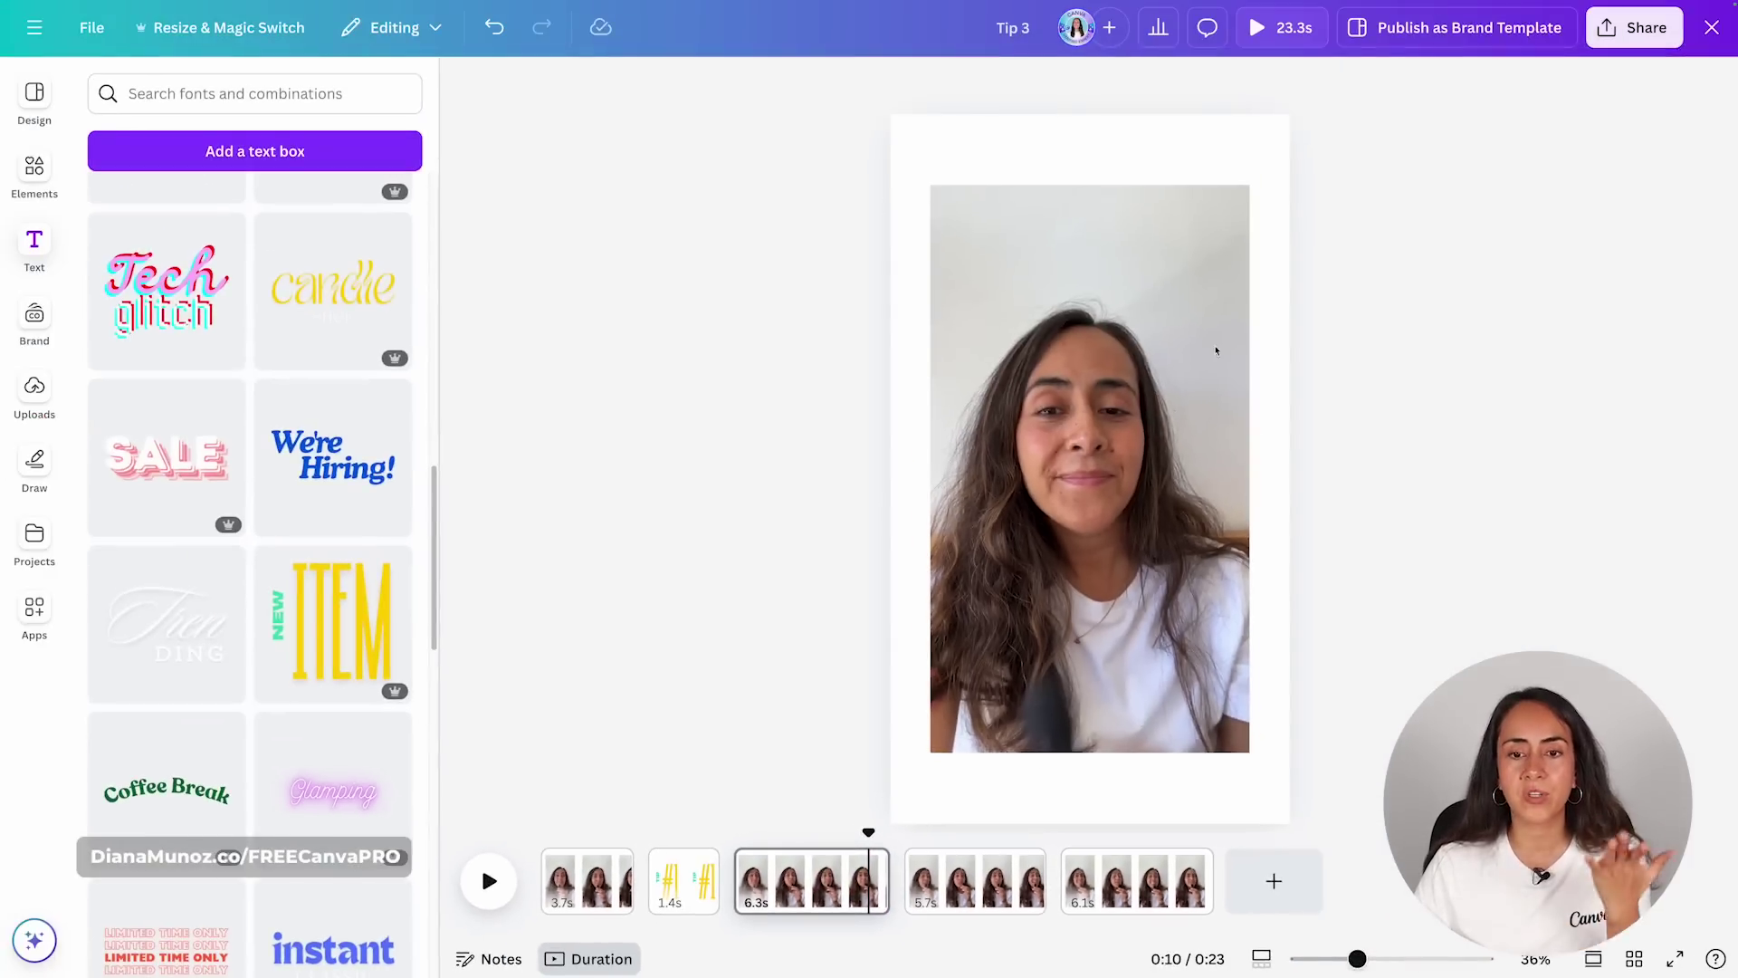
# Trim the end of the third page's clip to bring it to 5.9 seconds, and preview the trimmed clip.
pyautogui.click(1175, 310)
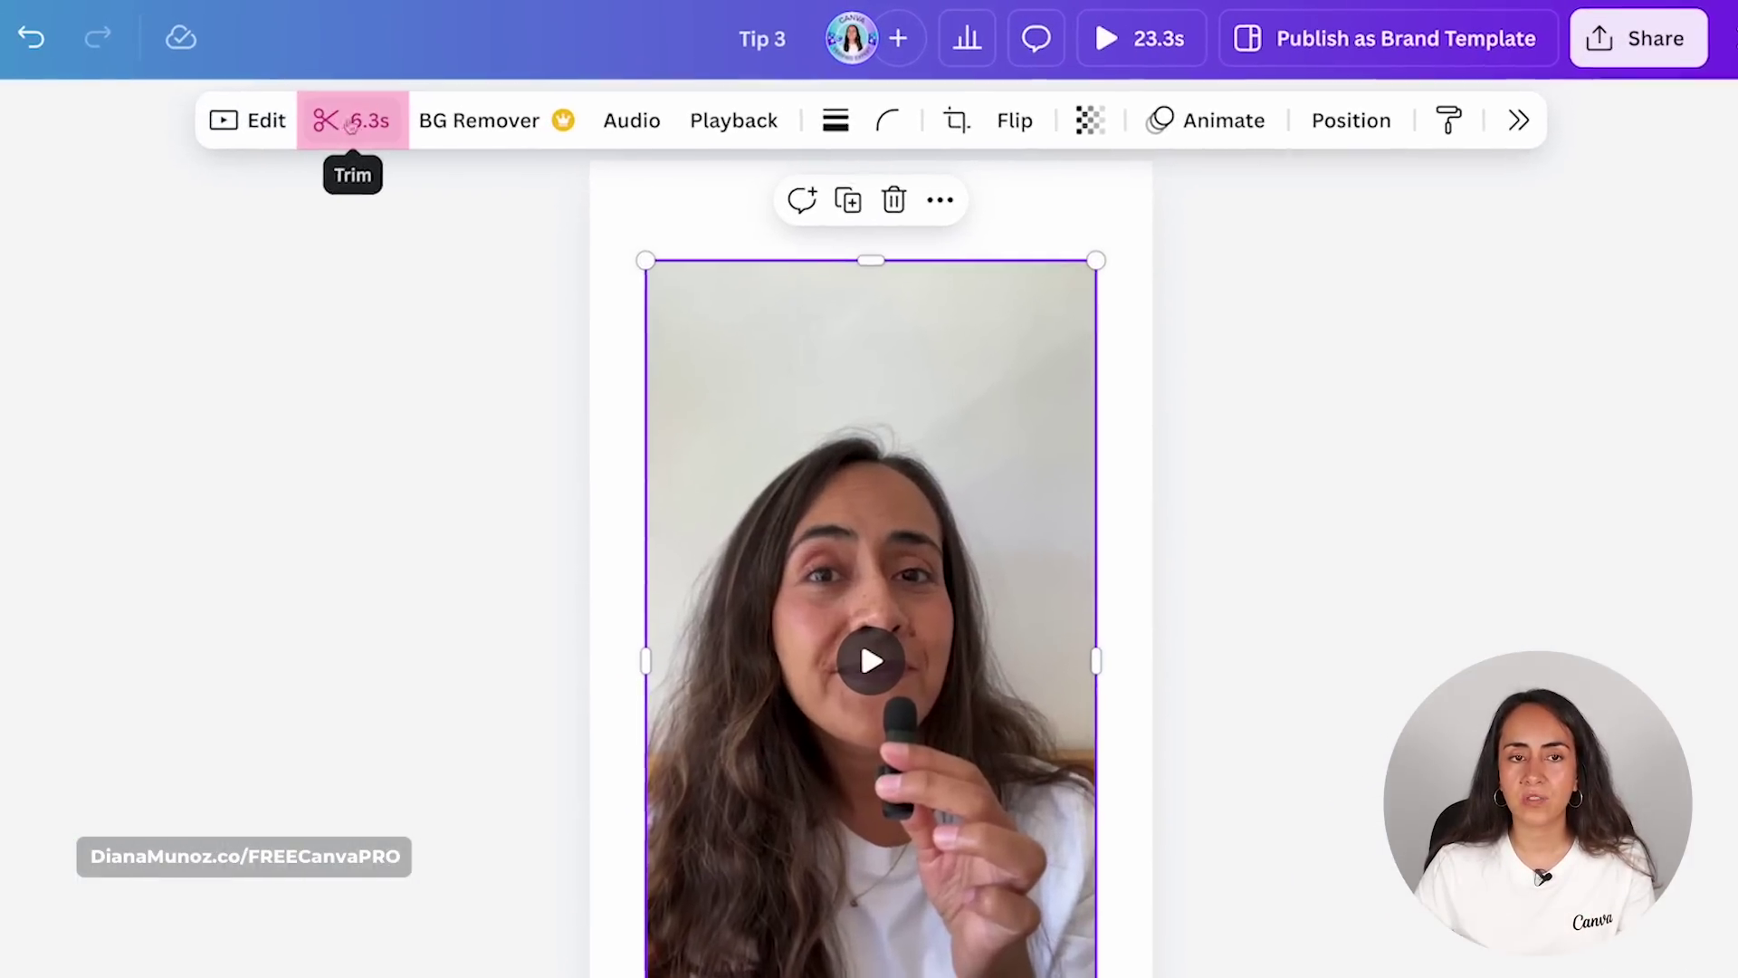
pyautogui.click(351, 122)
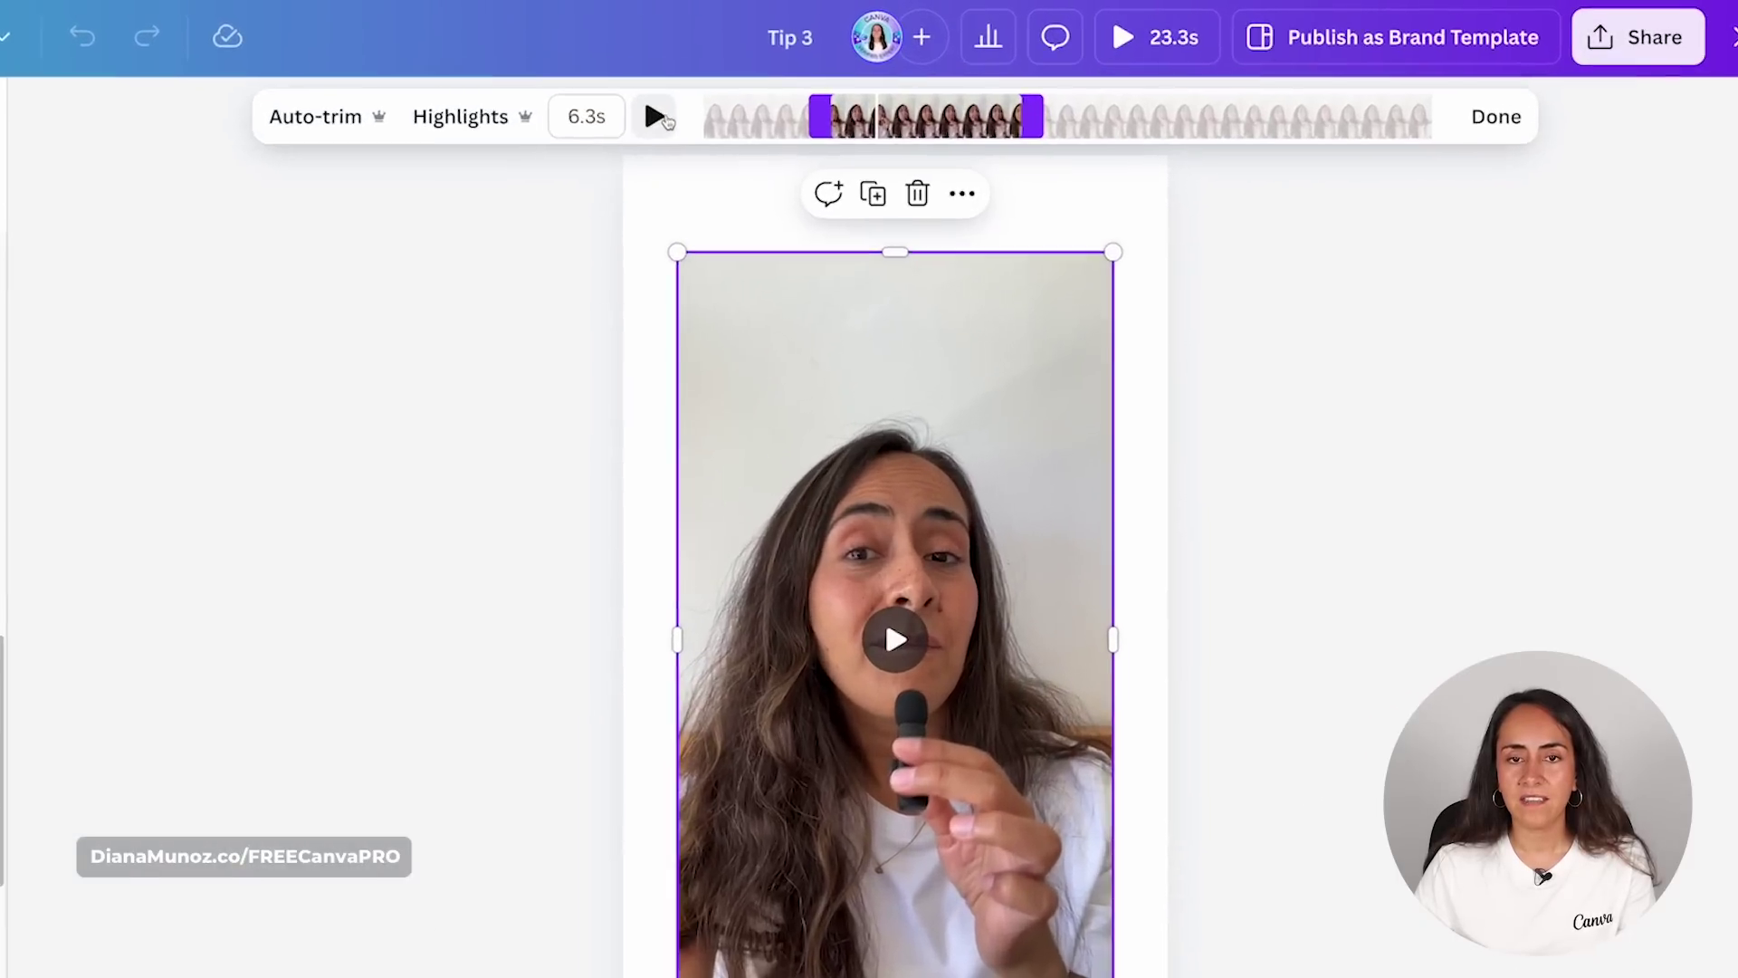
pyautogui.moveTo(1008, 118); pyautogui.dragTo(996, 118)
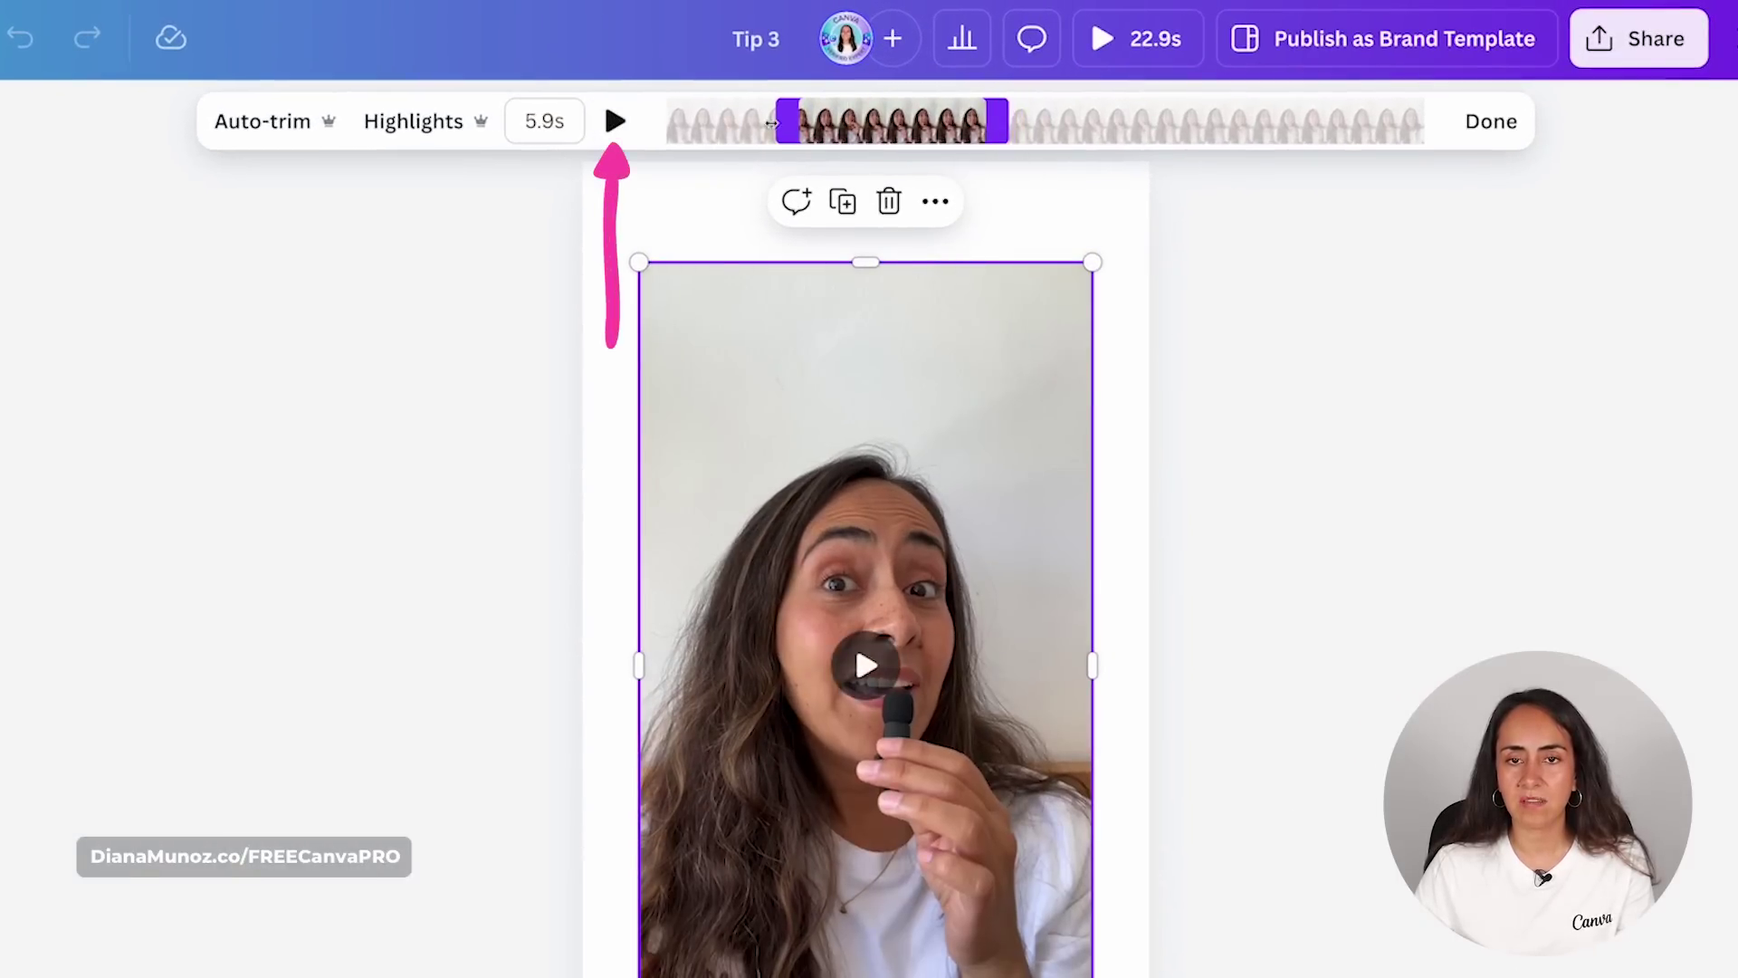
pyautogui.click(618, 121)
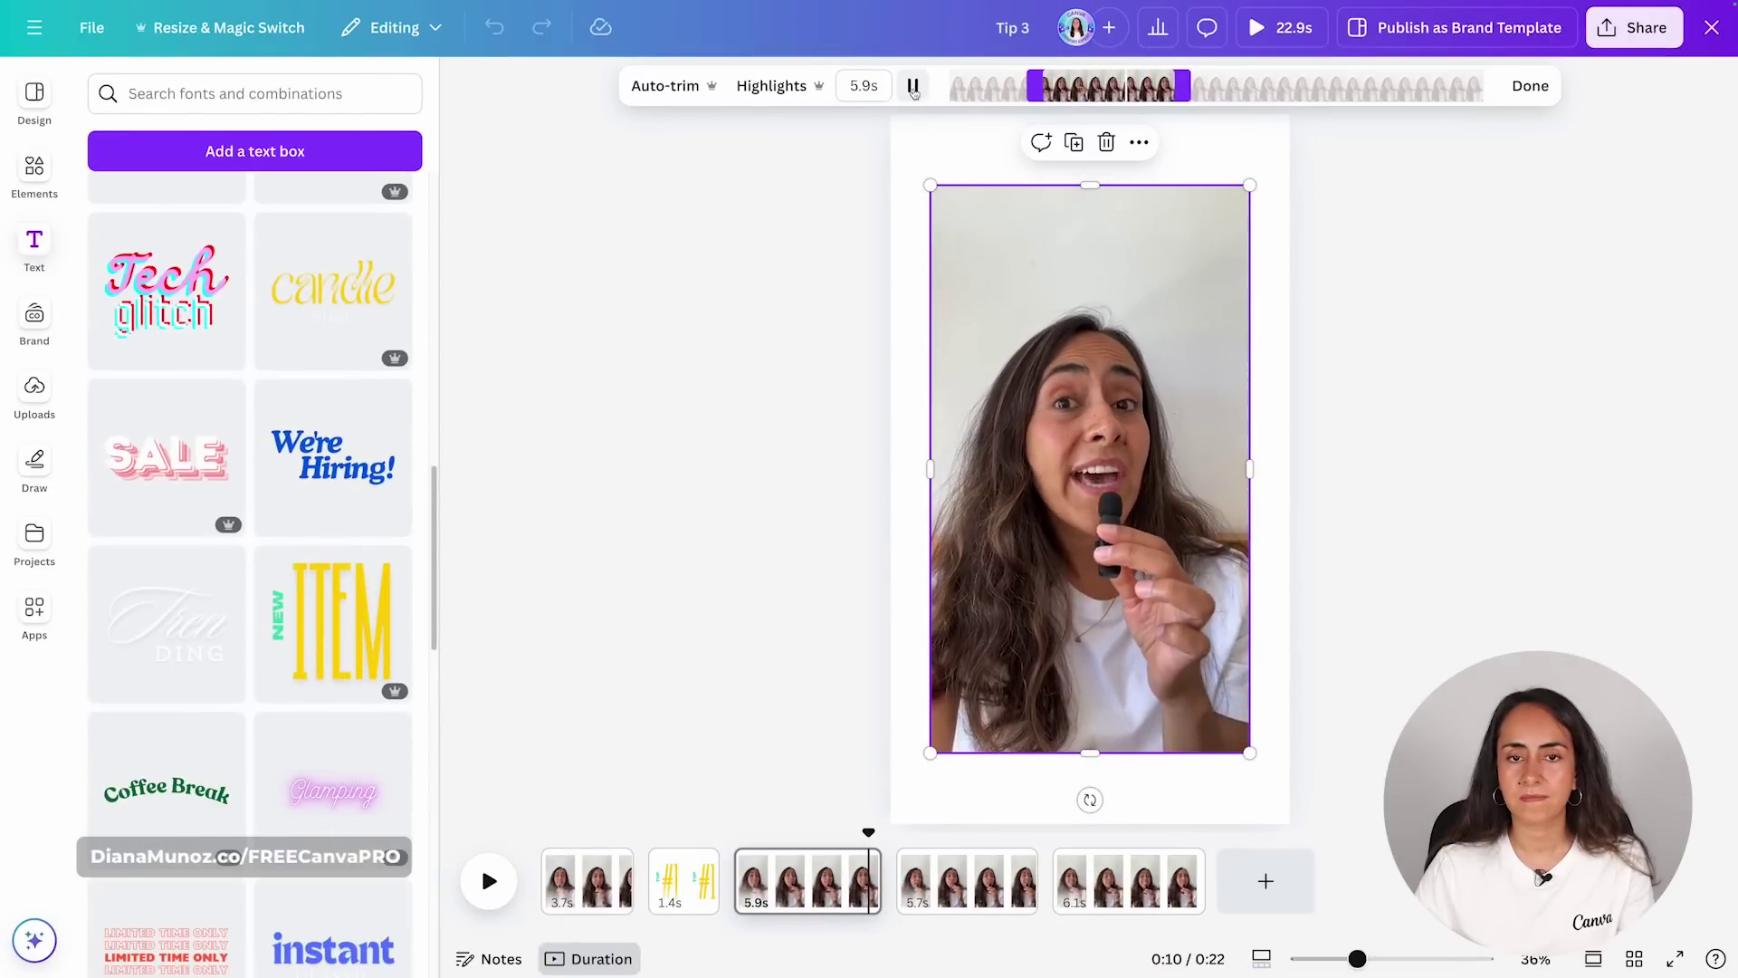
# Adjust the start of the third page's clip until it lasts 5.6 seconds, and apply the trim.
pyautogui.moveTo(1034, 87); pyautogui.dragTo(1033, 89)
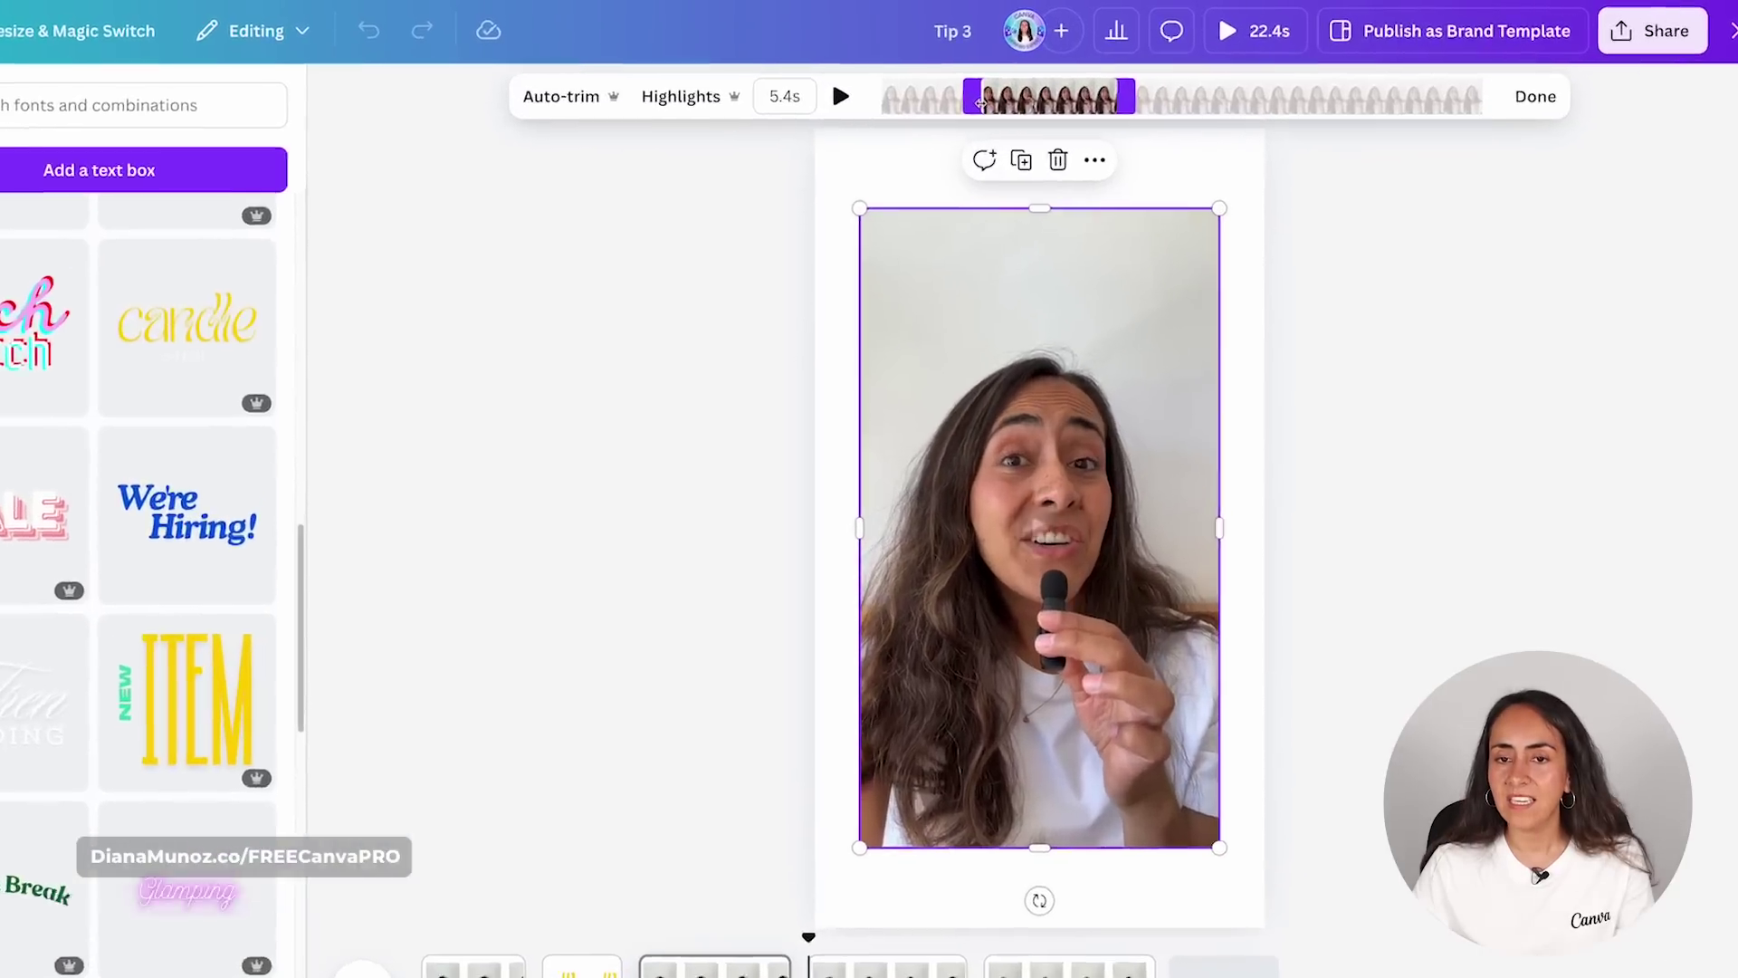
pyautogui.moveTo(842, 127); pyautogui.dragTo(832, 126)
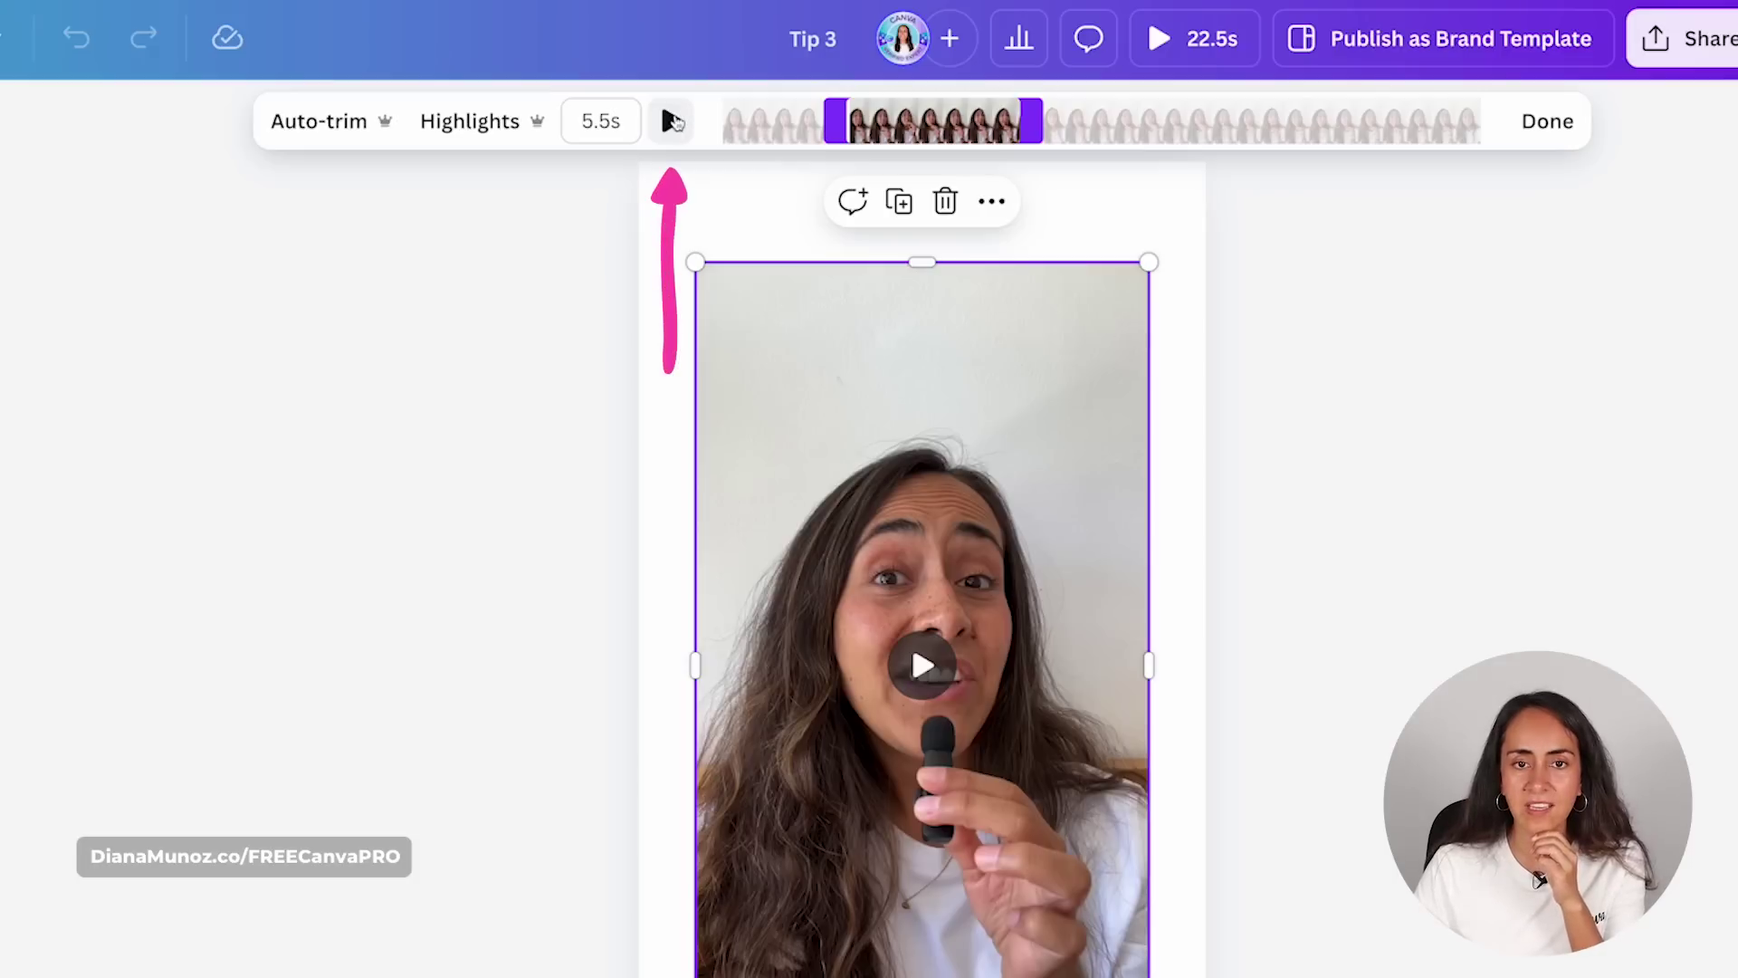
pyautogui.click(672, 123)
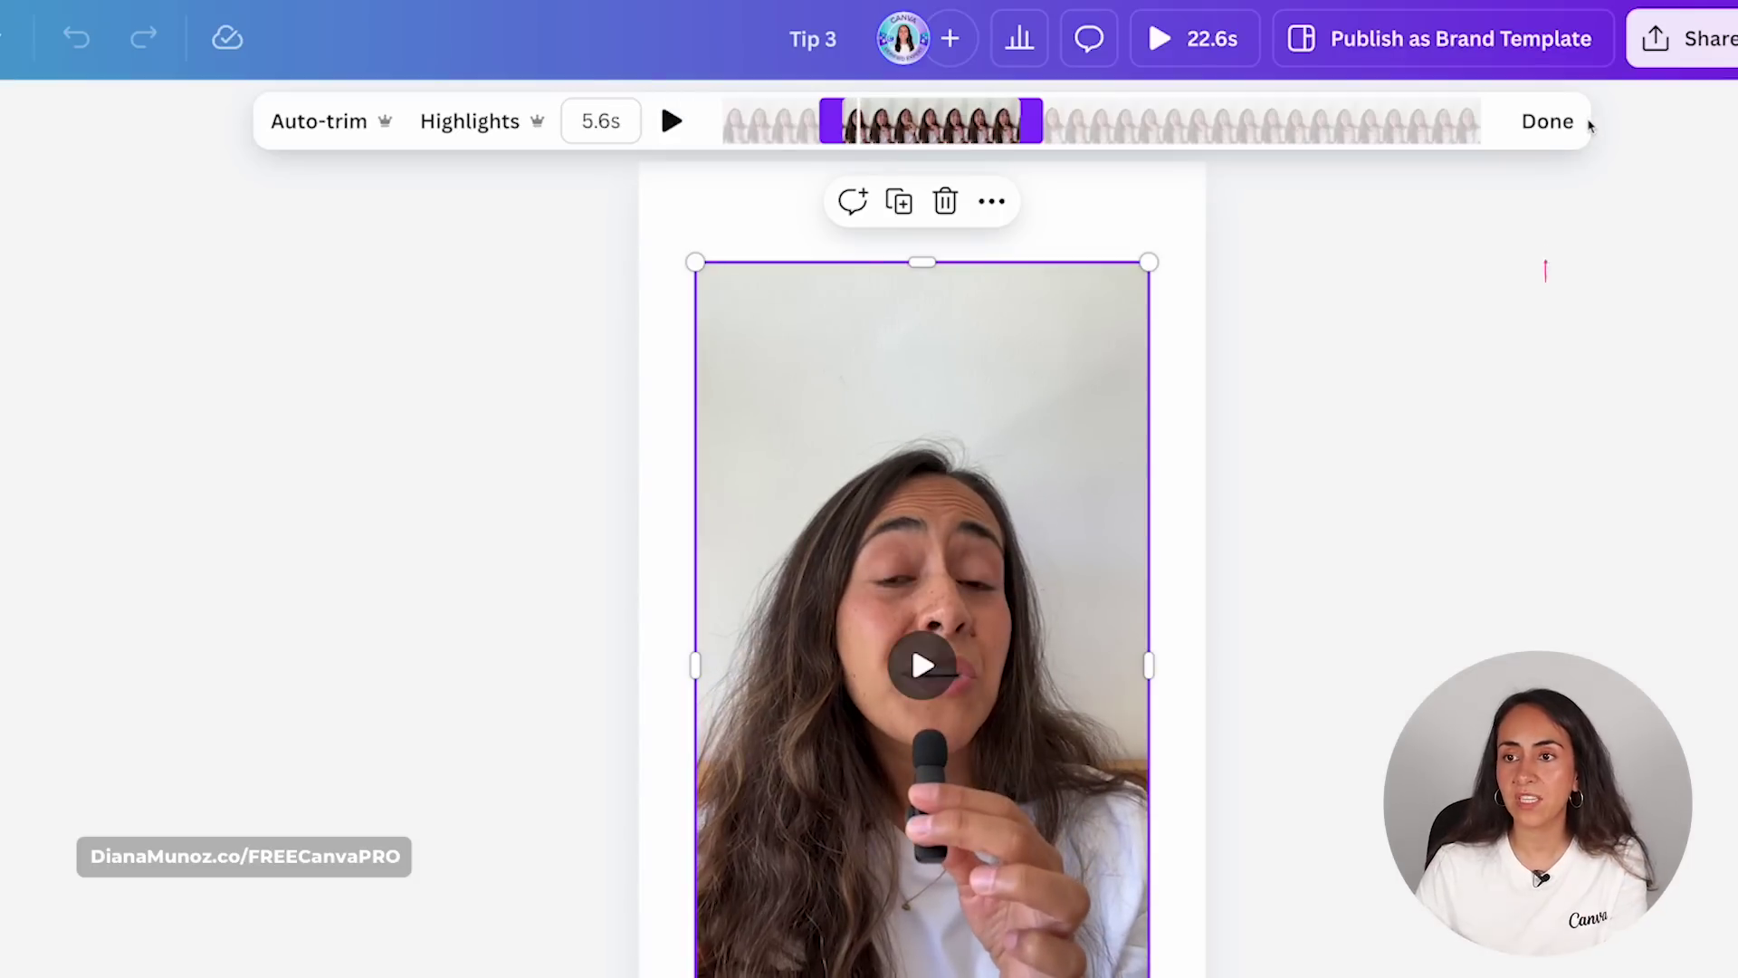
pyautogui.click(1542, 124)
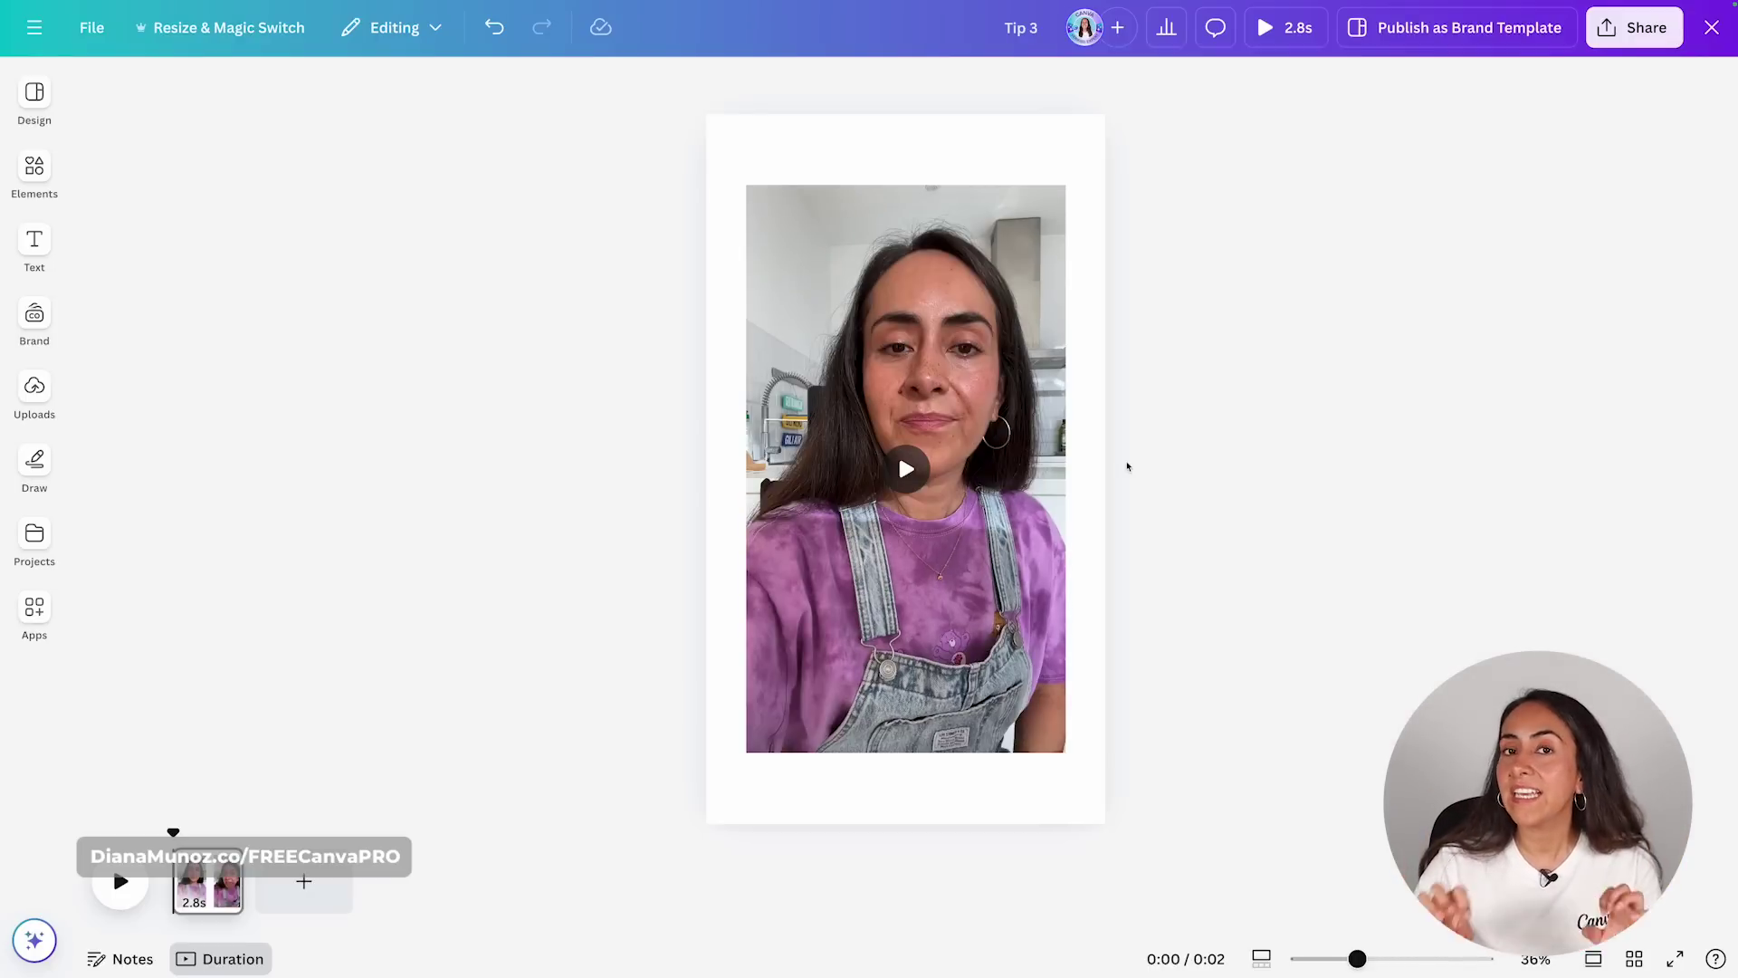
# Play and pause the 2.8-second kitchen clip repeatedly to examine how its speech starts.
pyautogui.click(906, 469)
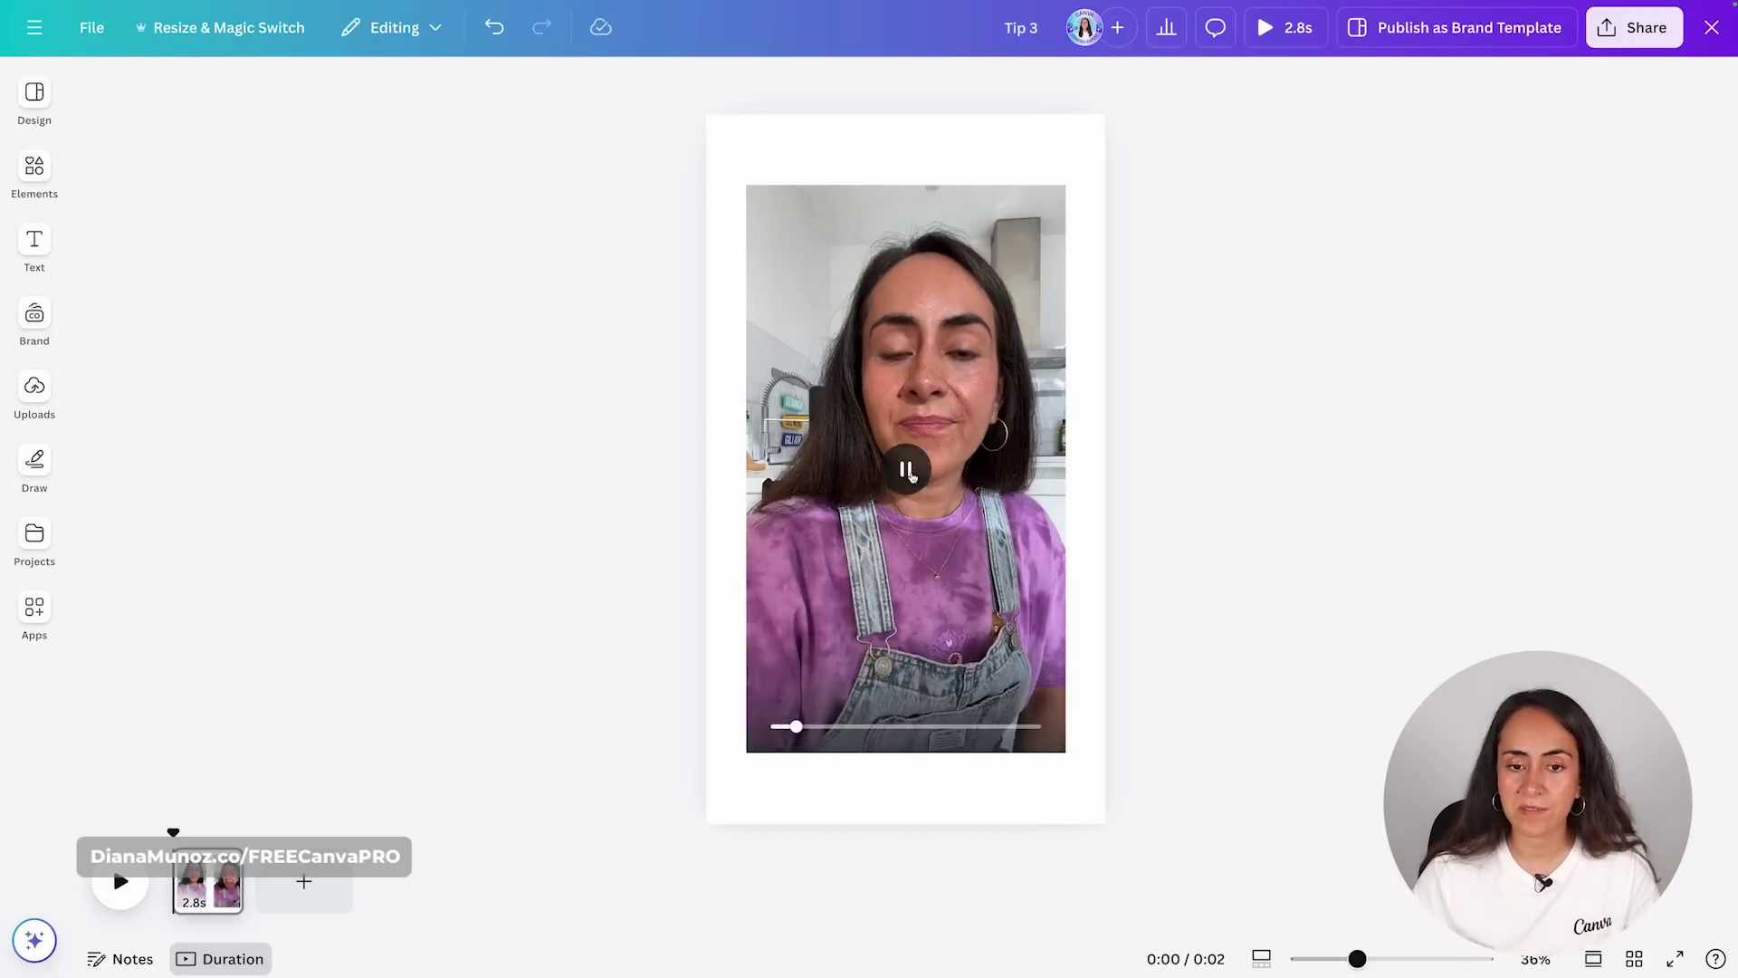
pyautogui.click(910, 472)
pyautogui.click(910, 472)
pyautogui.click(908, 471)
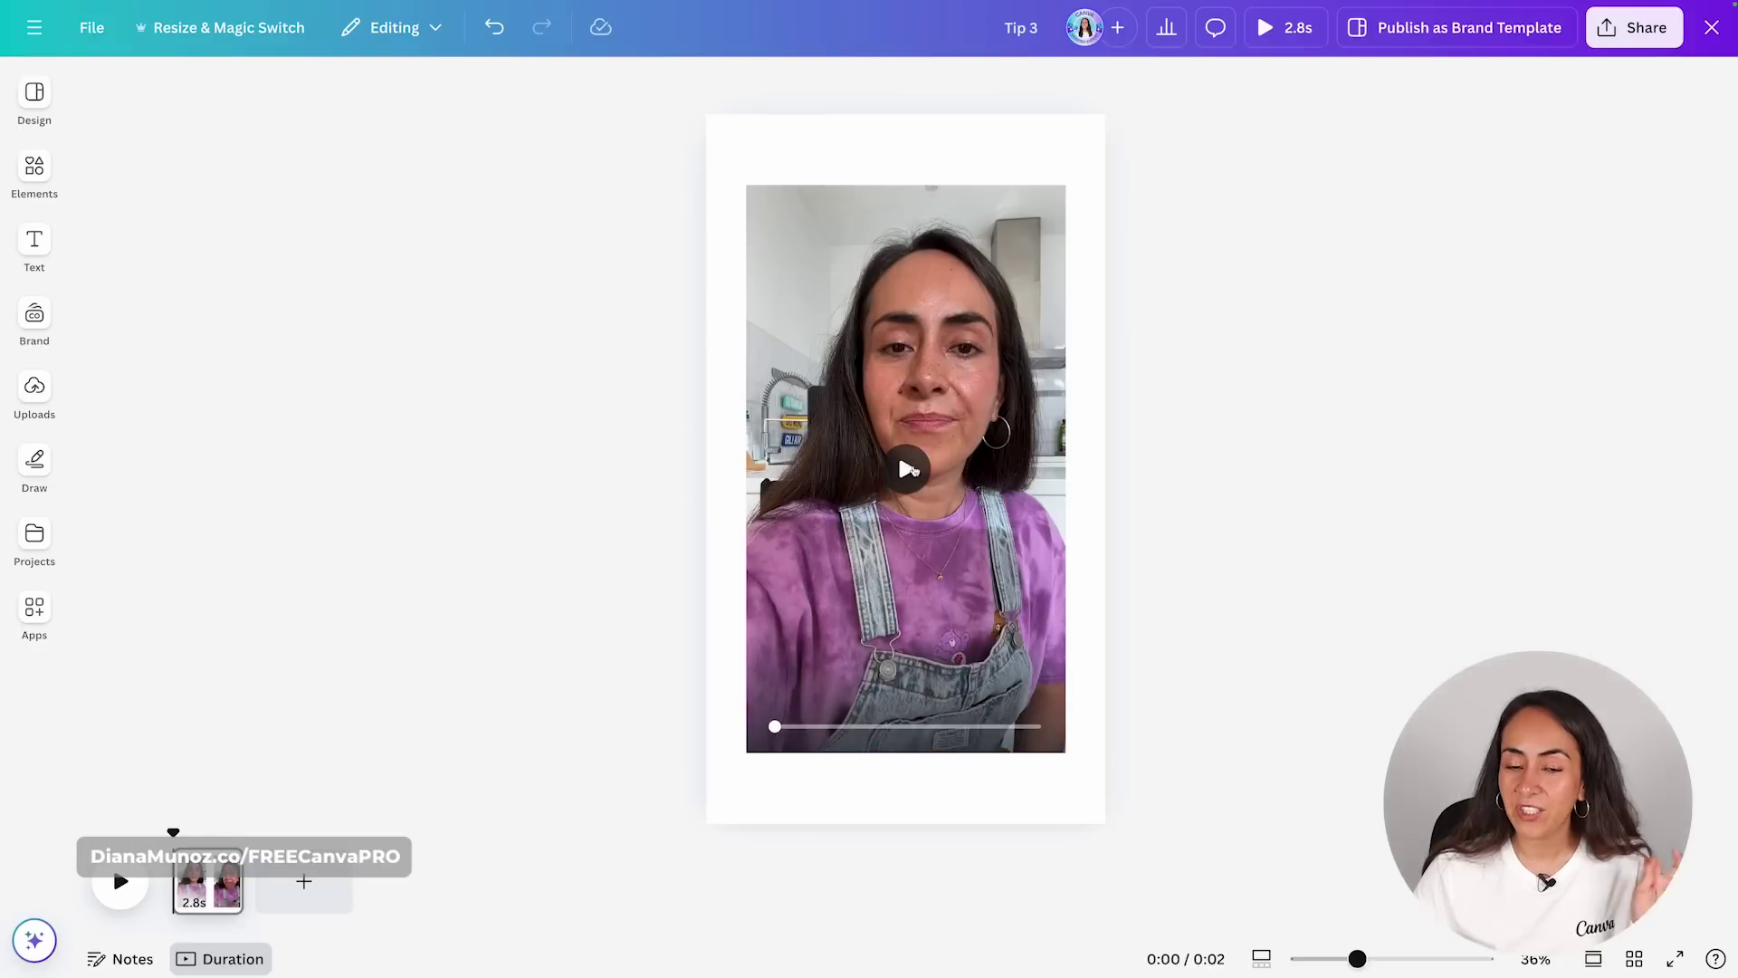
pyautogui.click(906, 472)
pyautogui.click(906, 471)
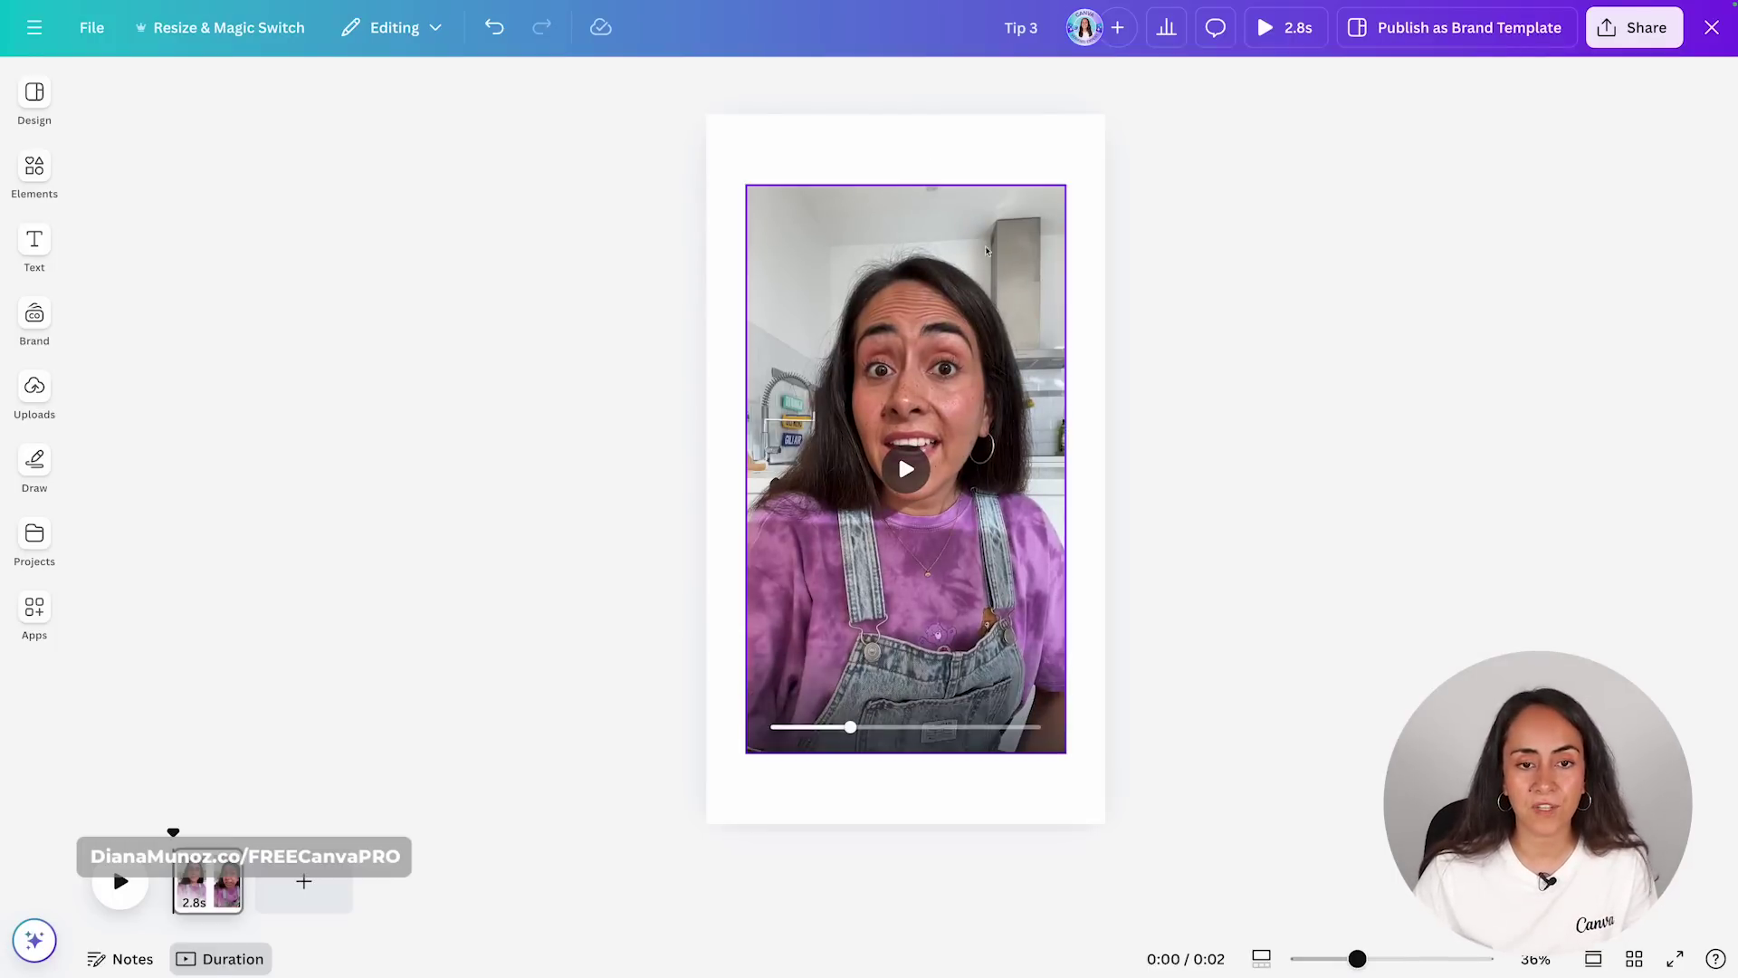
# Select the kitchen clip, check its audio options, and replay it from the beginning.
pyautogui.click(824, 247)
pyautogui.click(760, 85)
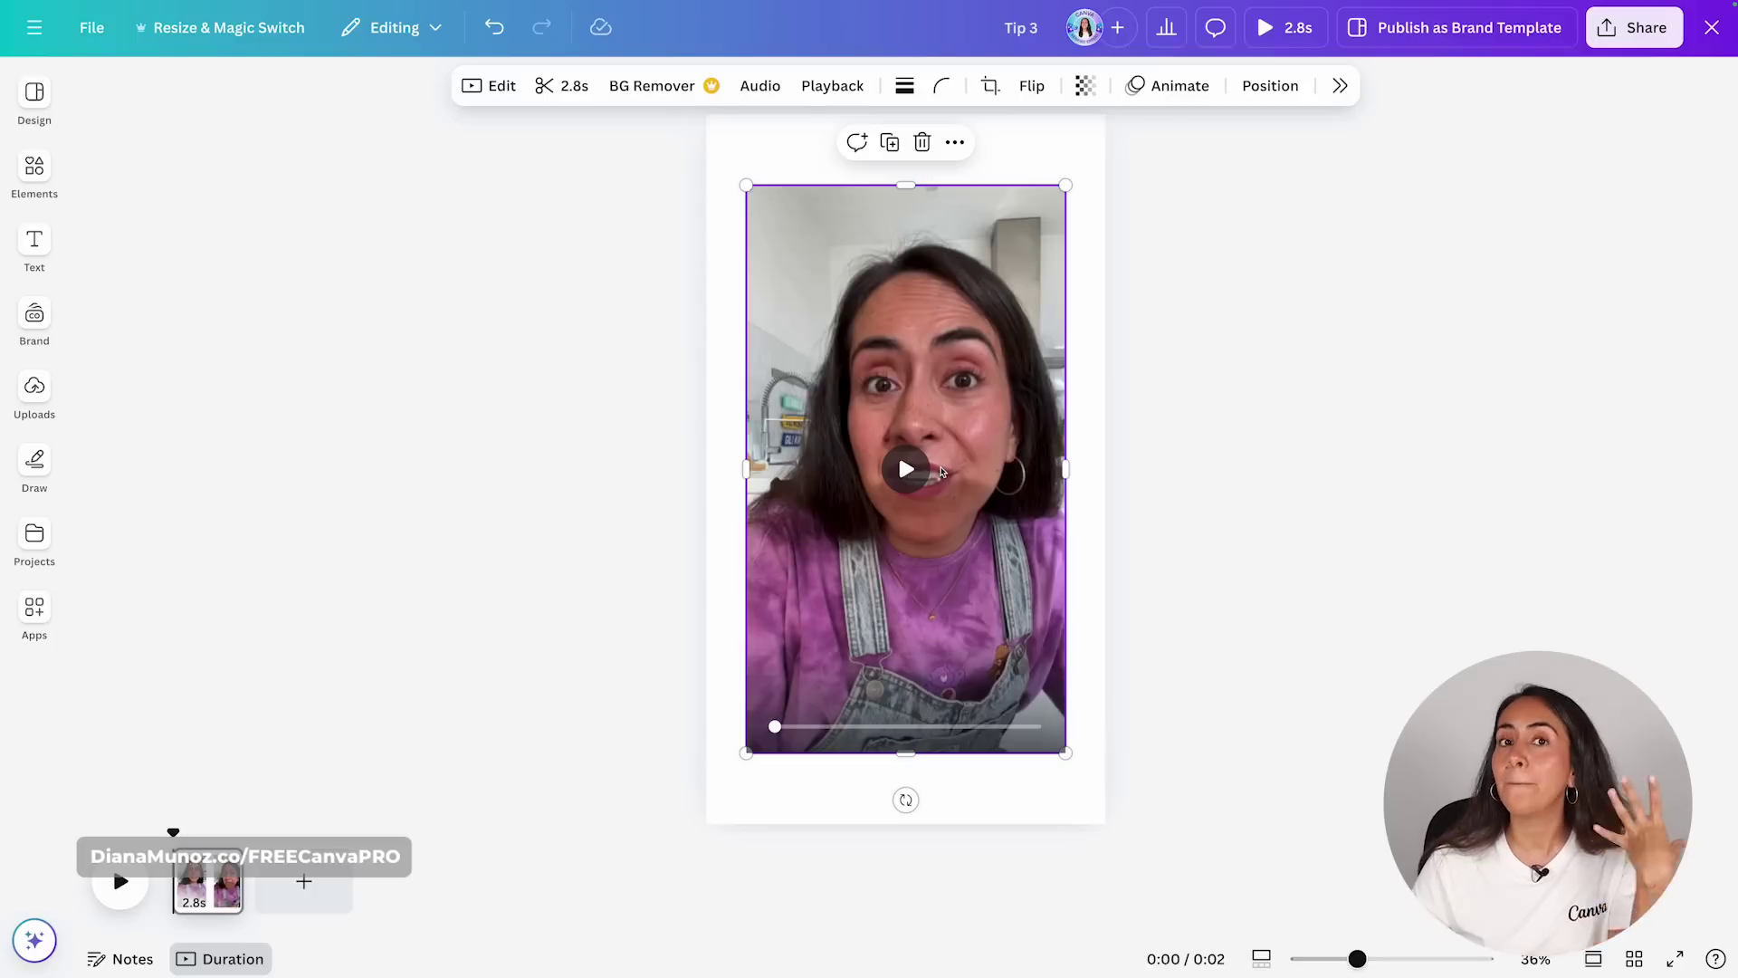
pyautogui.moveTo(775, 727)
pyautogui.mouseDown()
pyautogui.moveTo(885, 725)
pyautogui.moveTo(775, 727)
pyautogui.mouseUp()
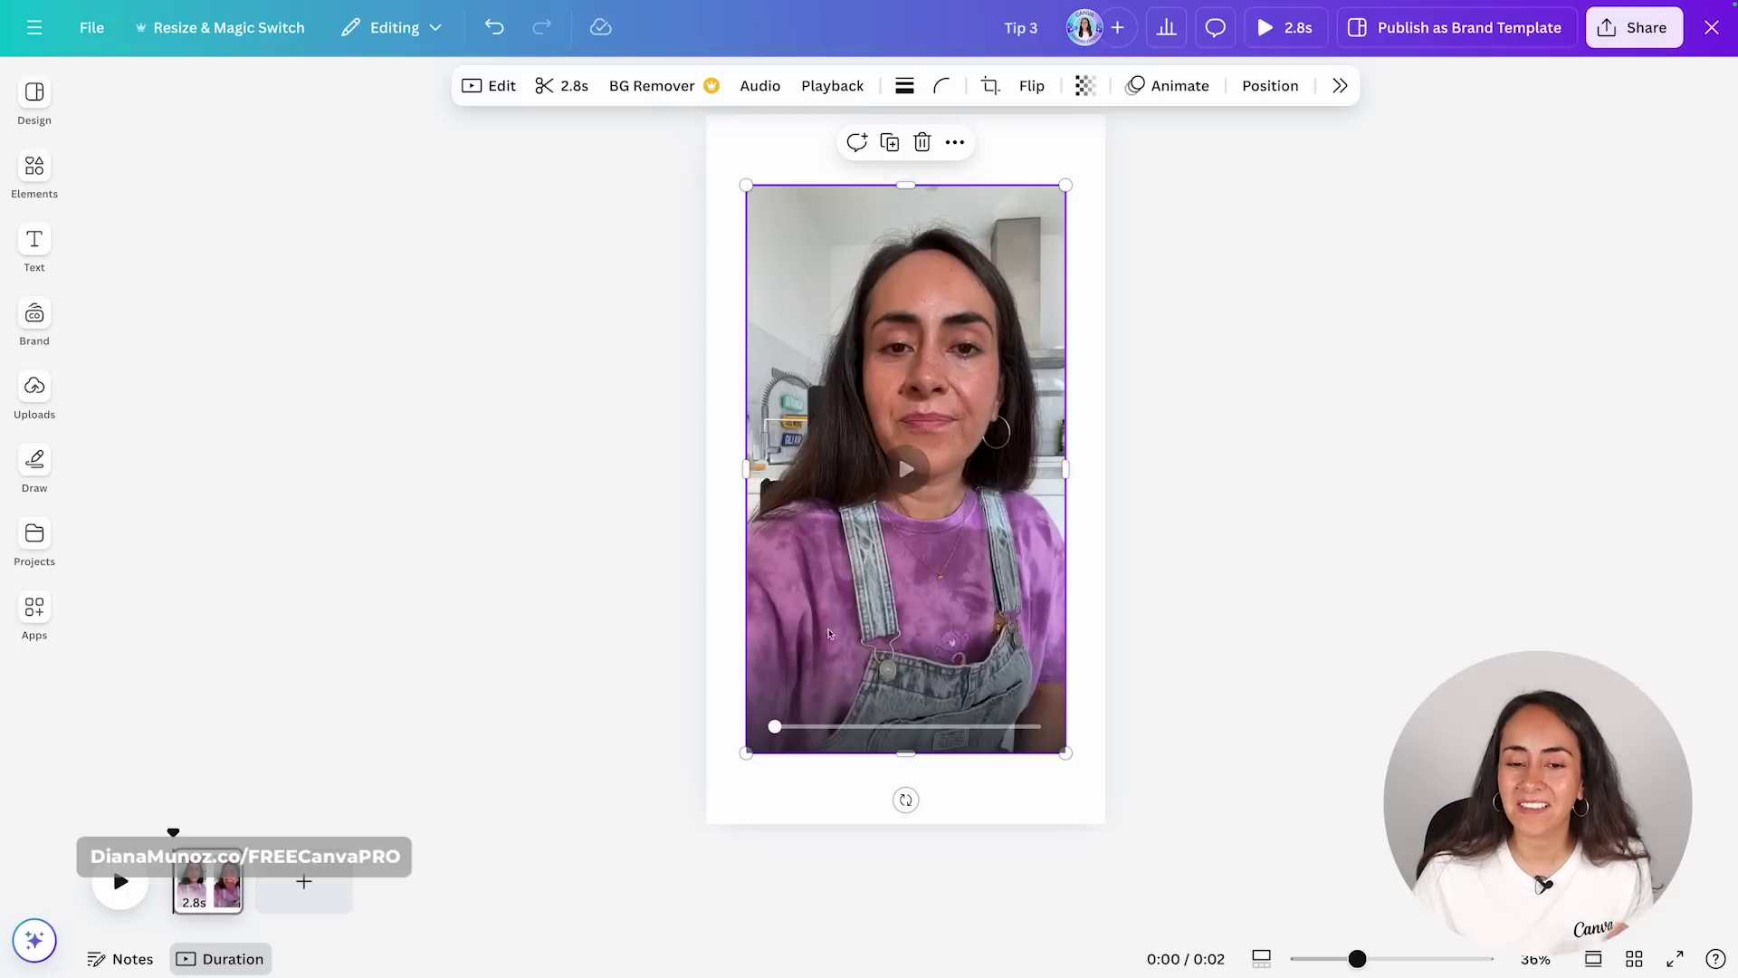
pyautogui.click(902, 470)
pyautogui.click(1207, 338)
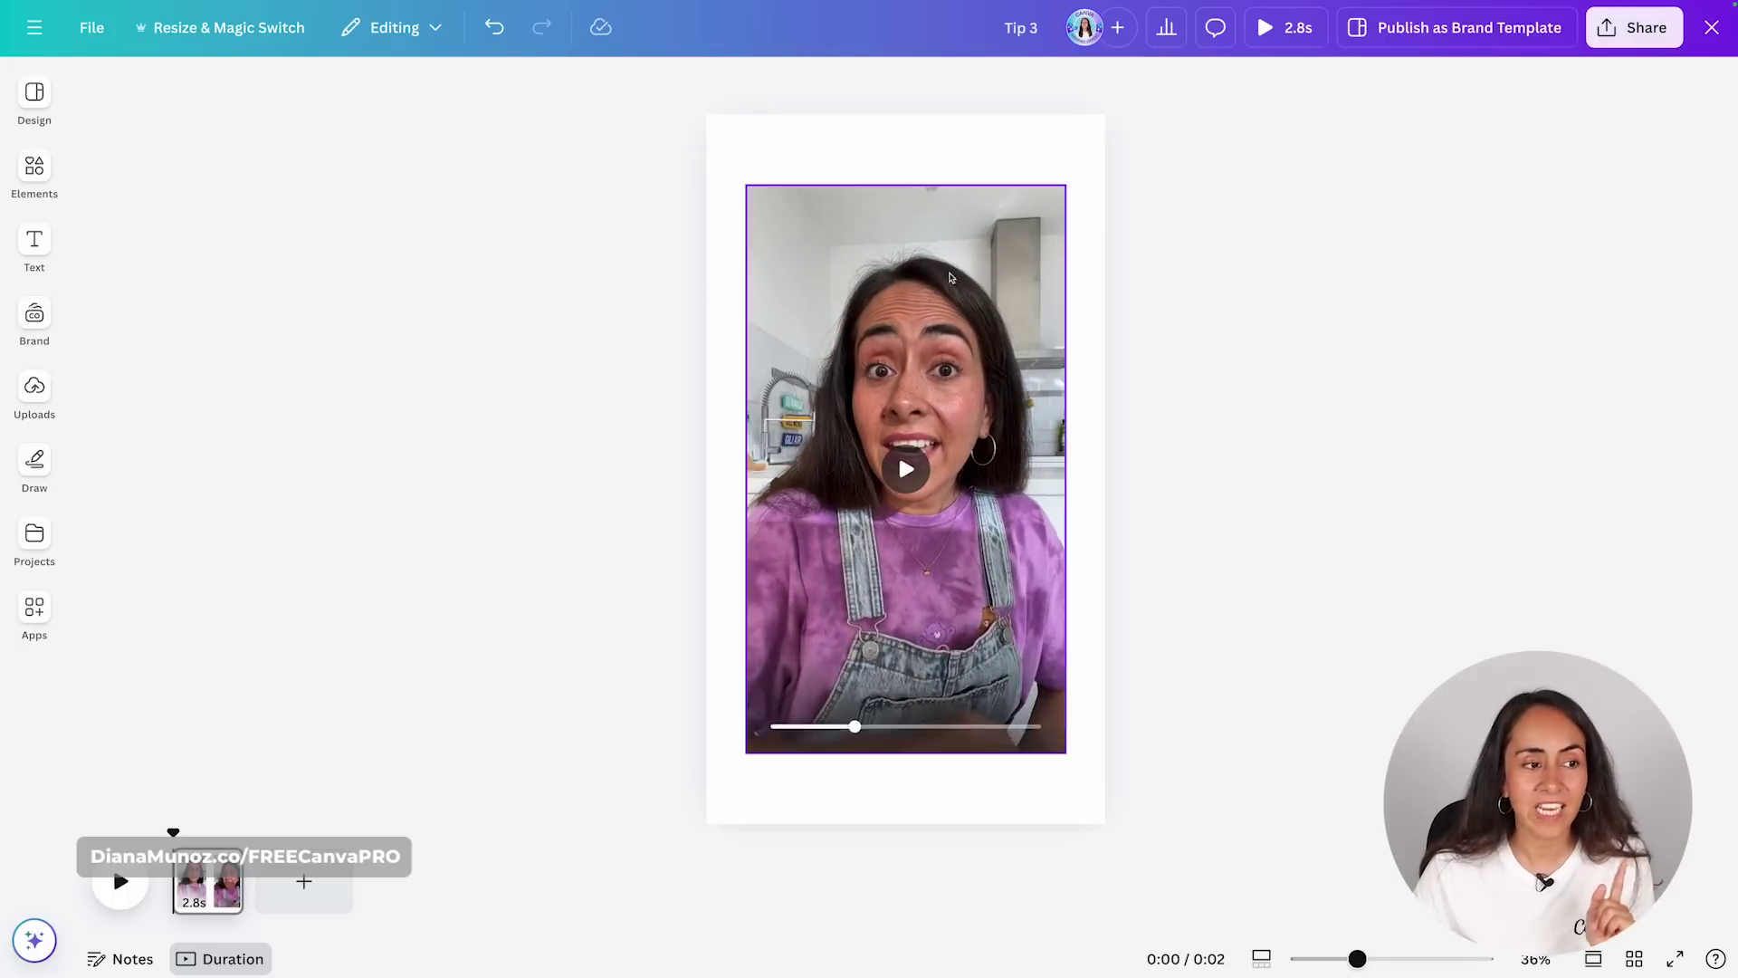
# Play the upper and the lower kitchen videos on the page to compare them.
pyautogui.click(28, 391)
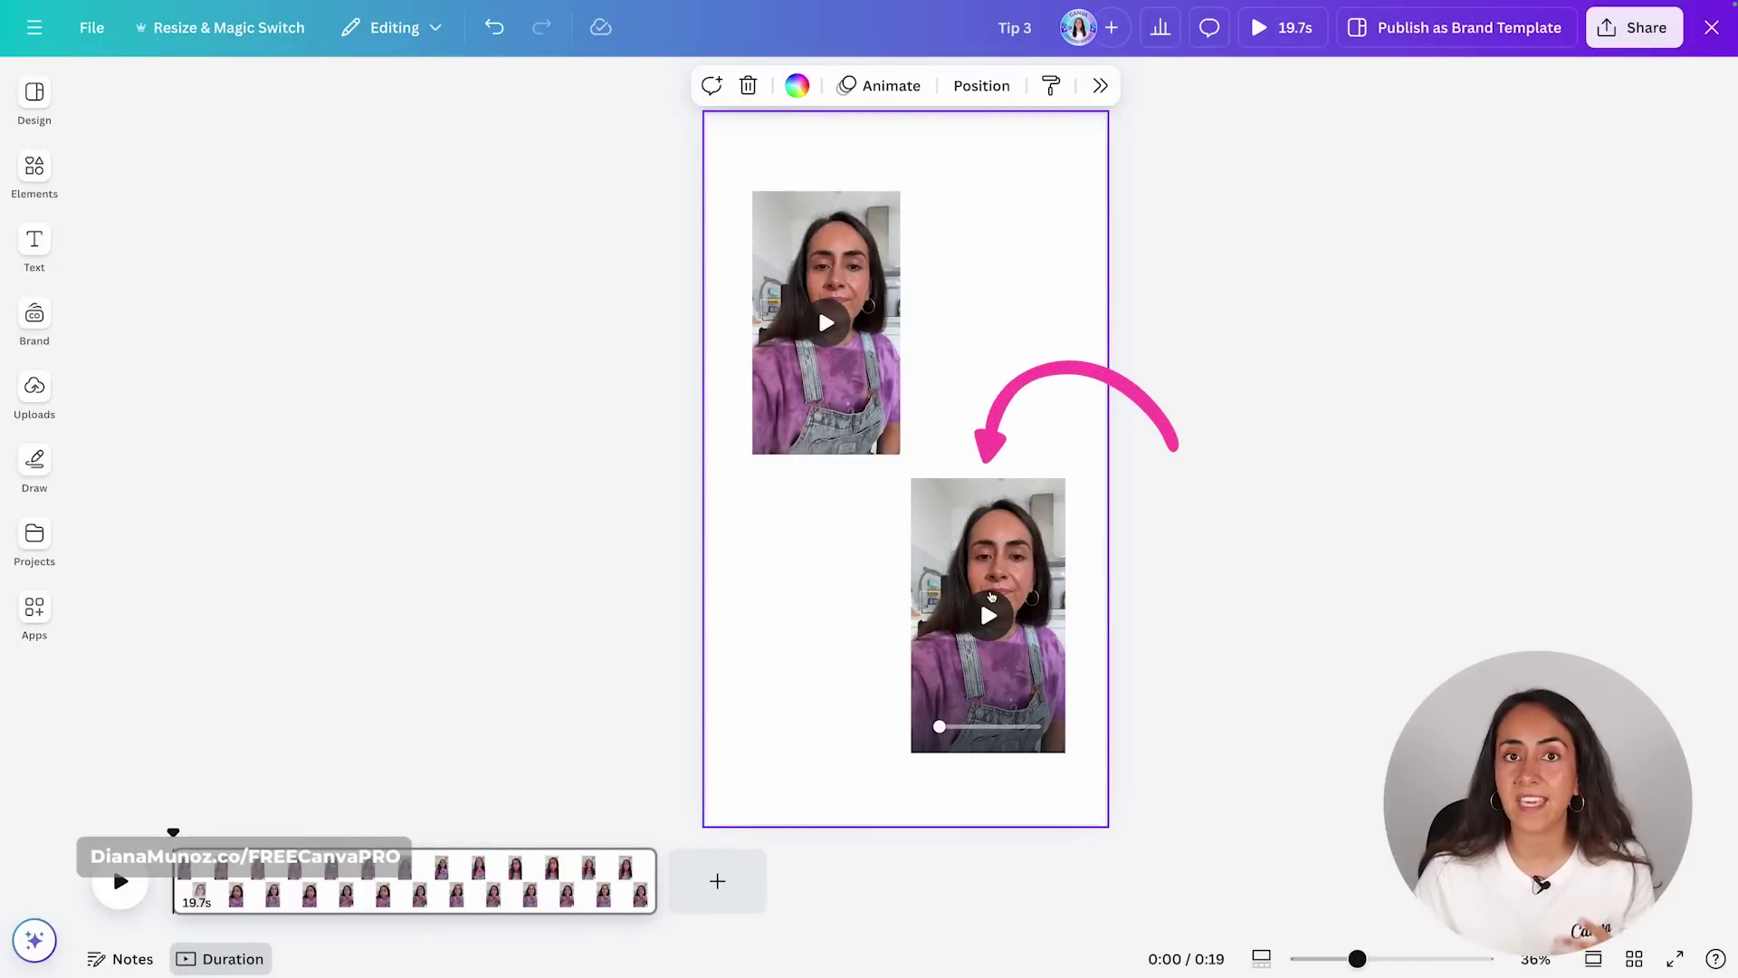
pyautogui.click(827, 322)
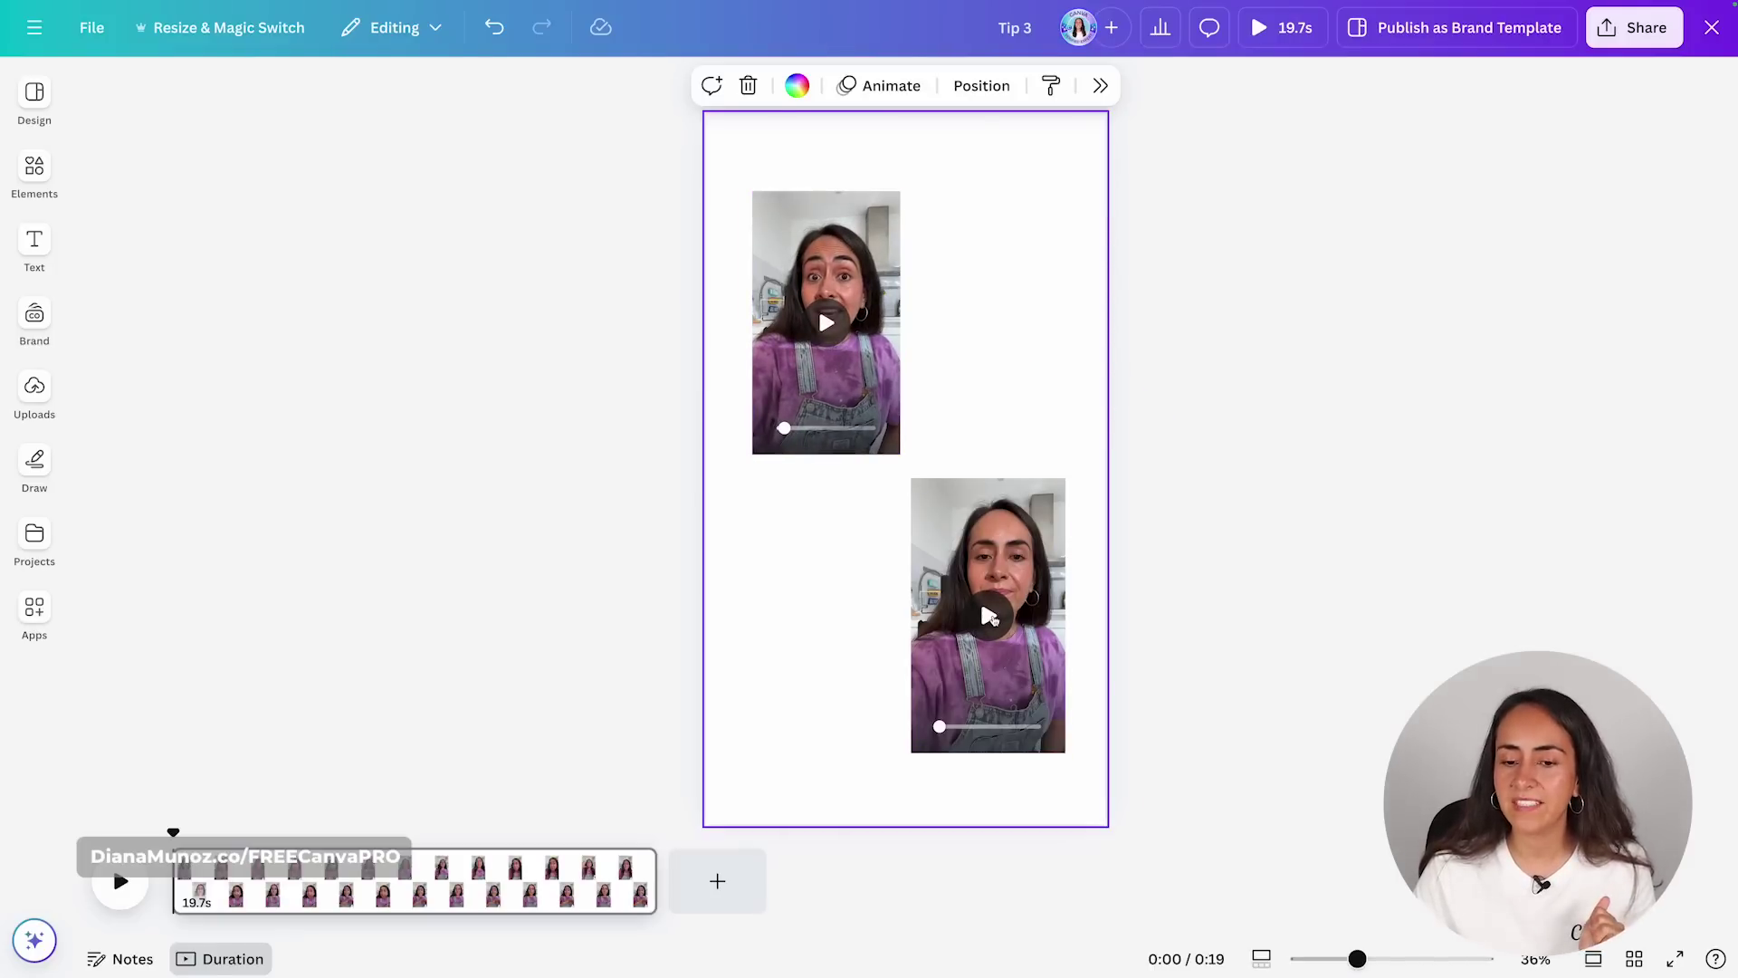
pyautogui.click(990, 617)
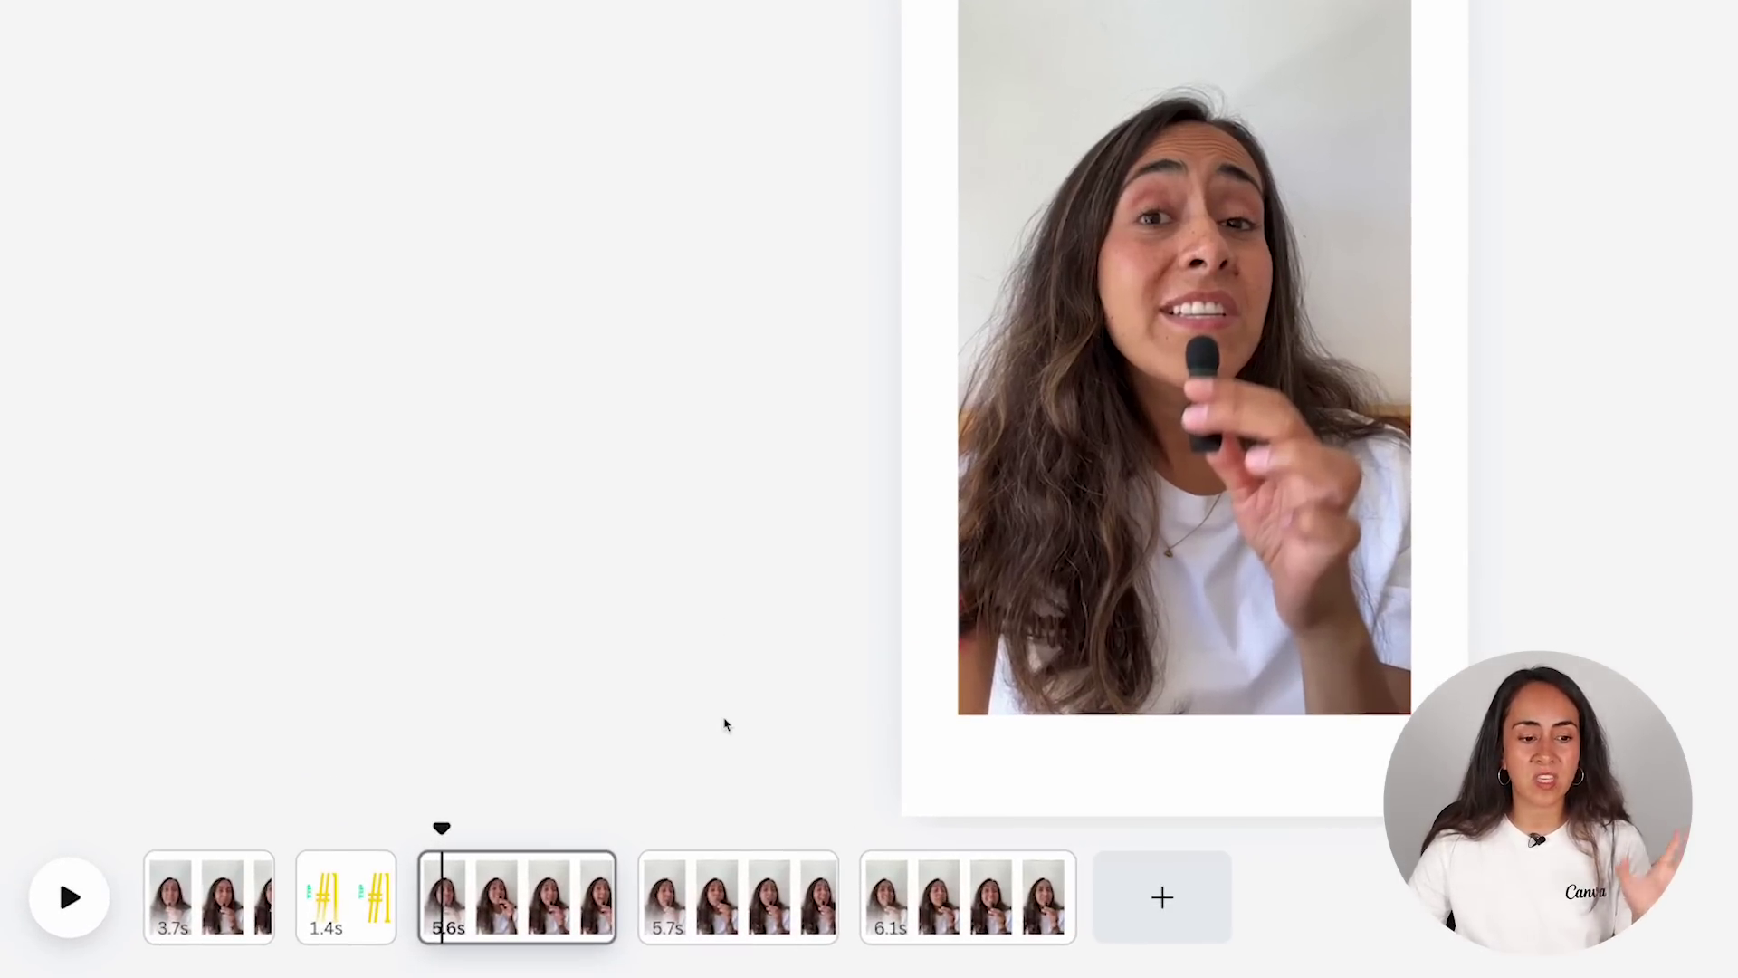
# Move the playhead to the start of the third page and extract the audio from its clip.
pyautogui.moveTo(440, 827)
pyautogui.mouseDown()
pyautogui.moveTo(468, 829)
pyautogui.moveTo(417, 833)
pyautogui.mouseUp()
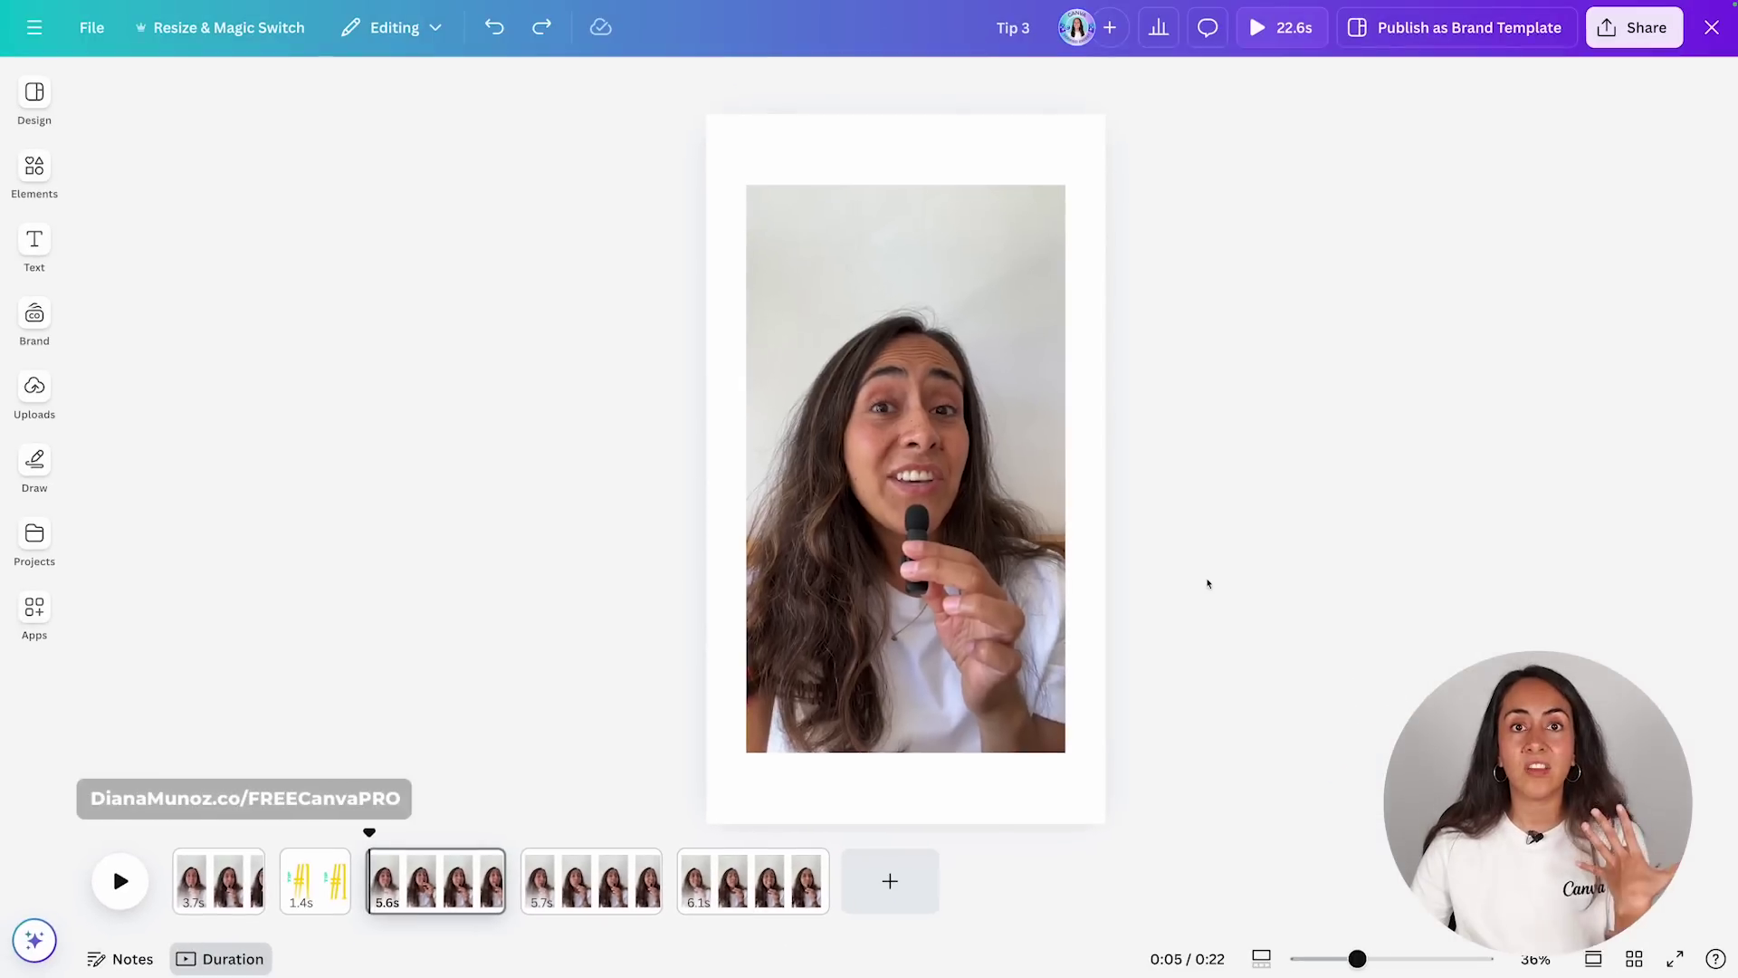
pyautogui.click(994, 336)
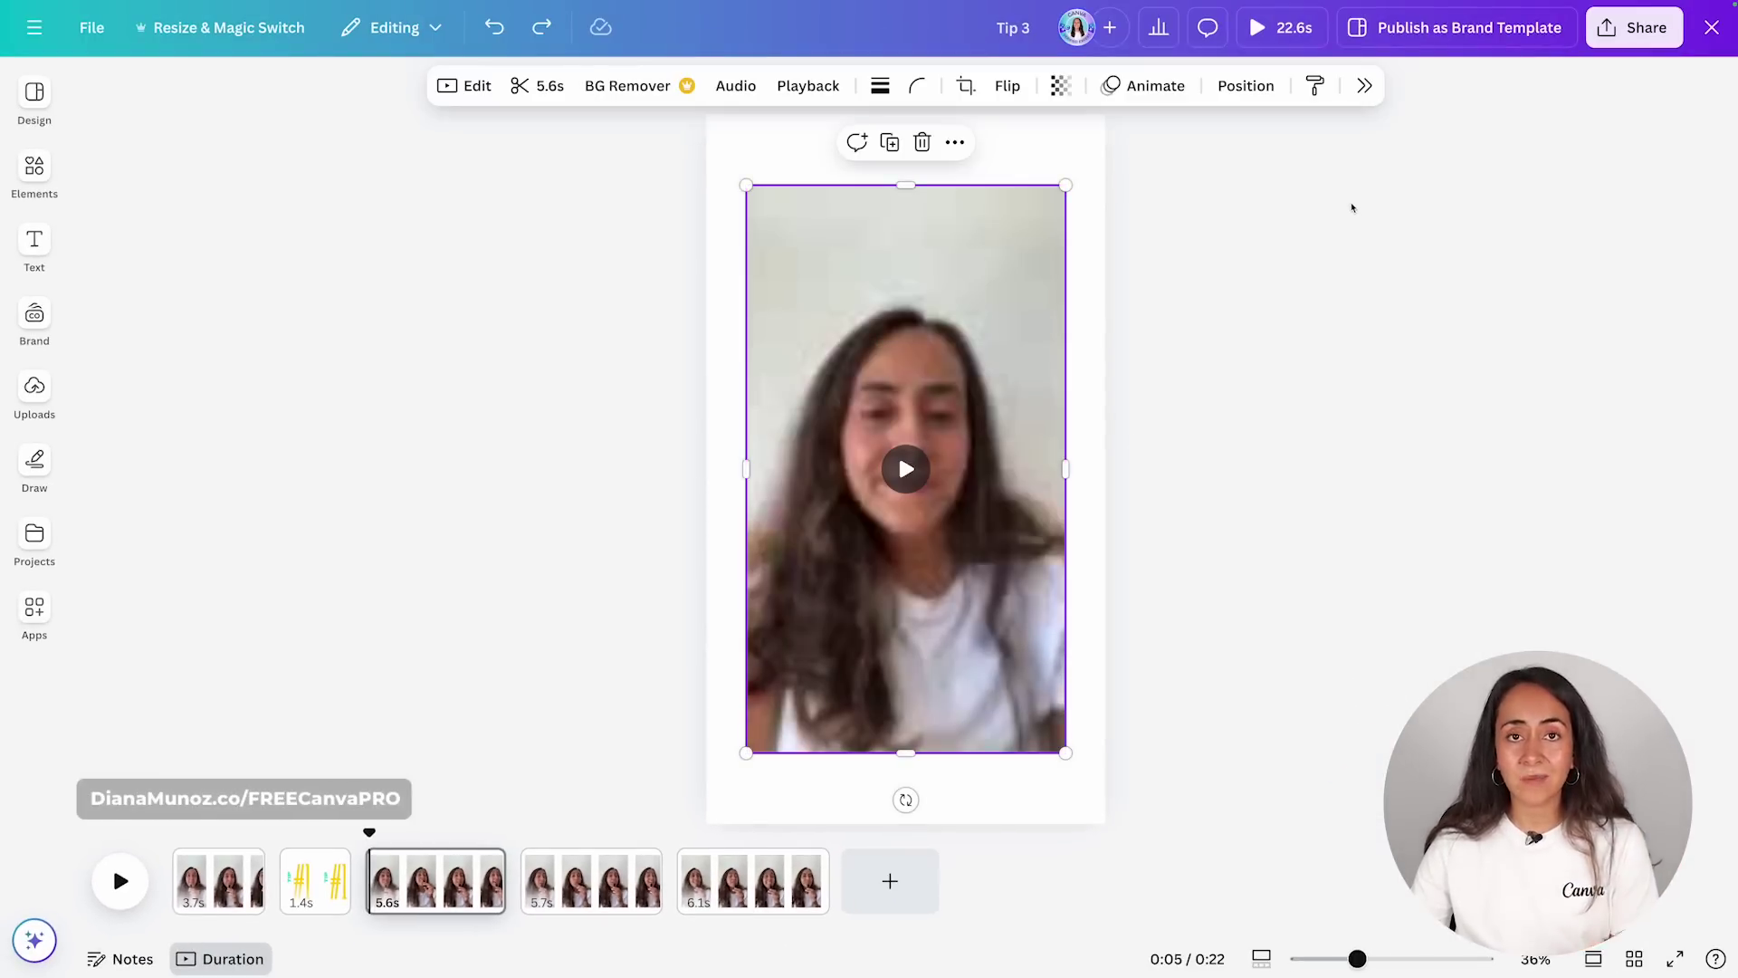
pyautogui.moveTo(906, 276)
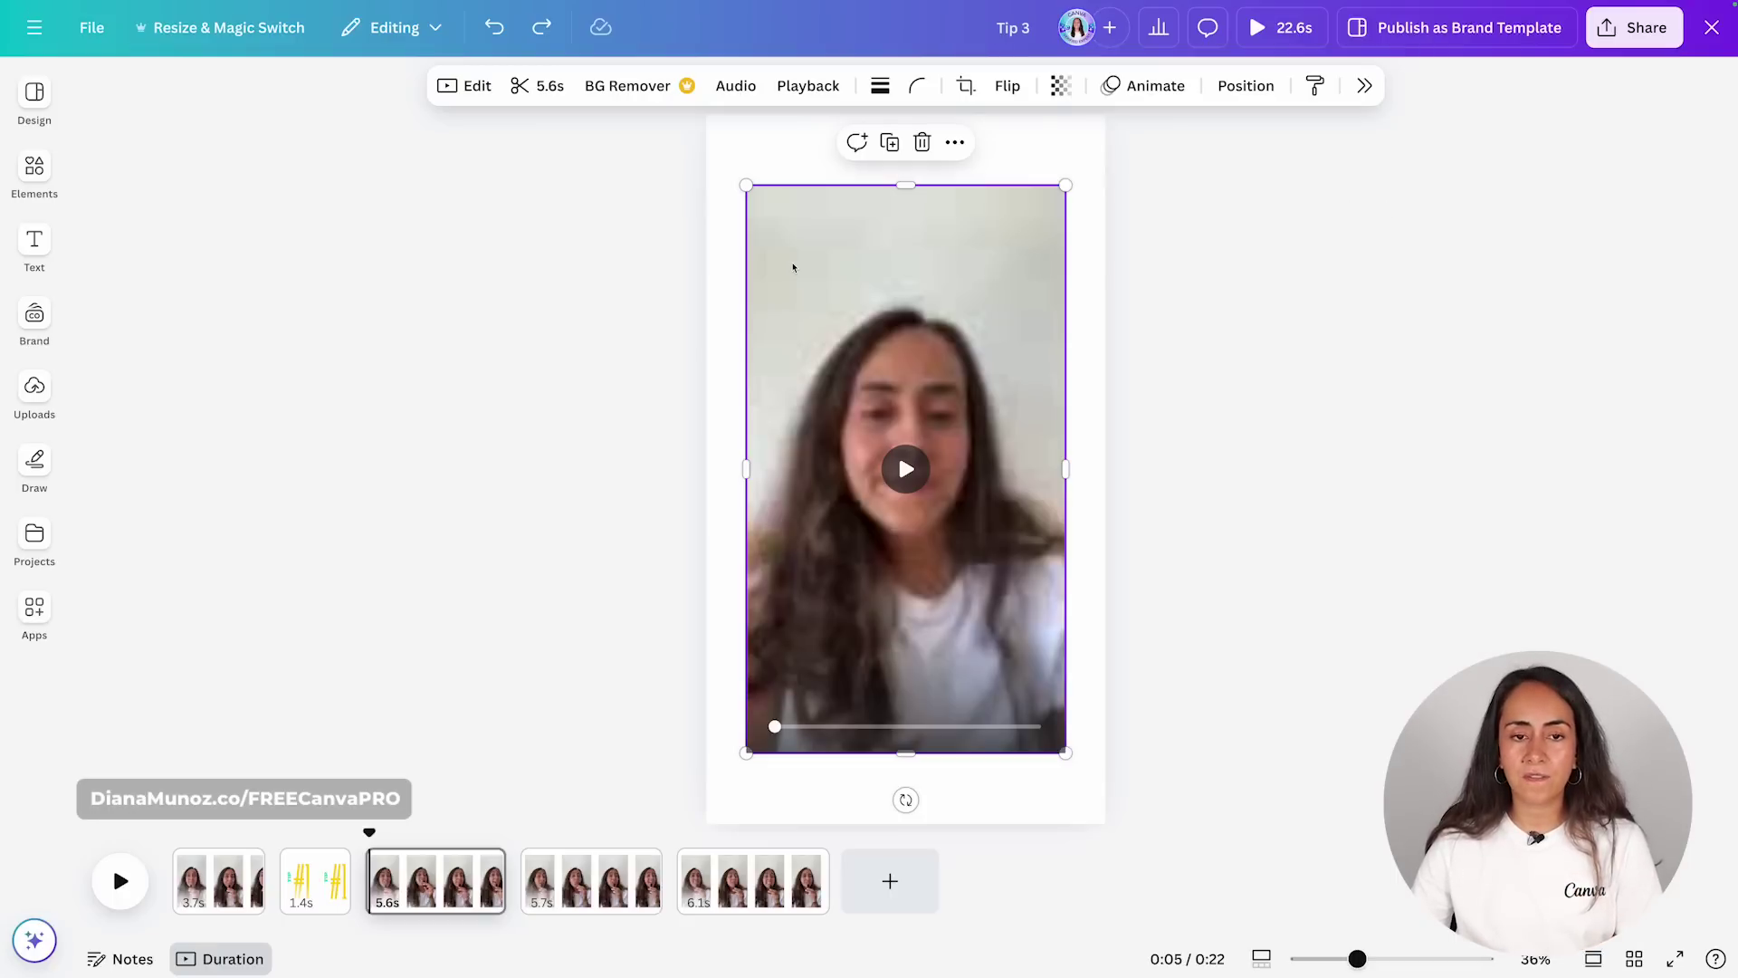
pyautogui.click(735, 85)
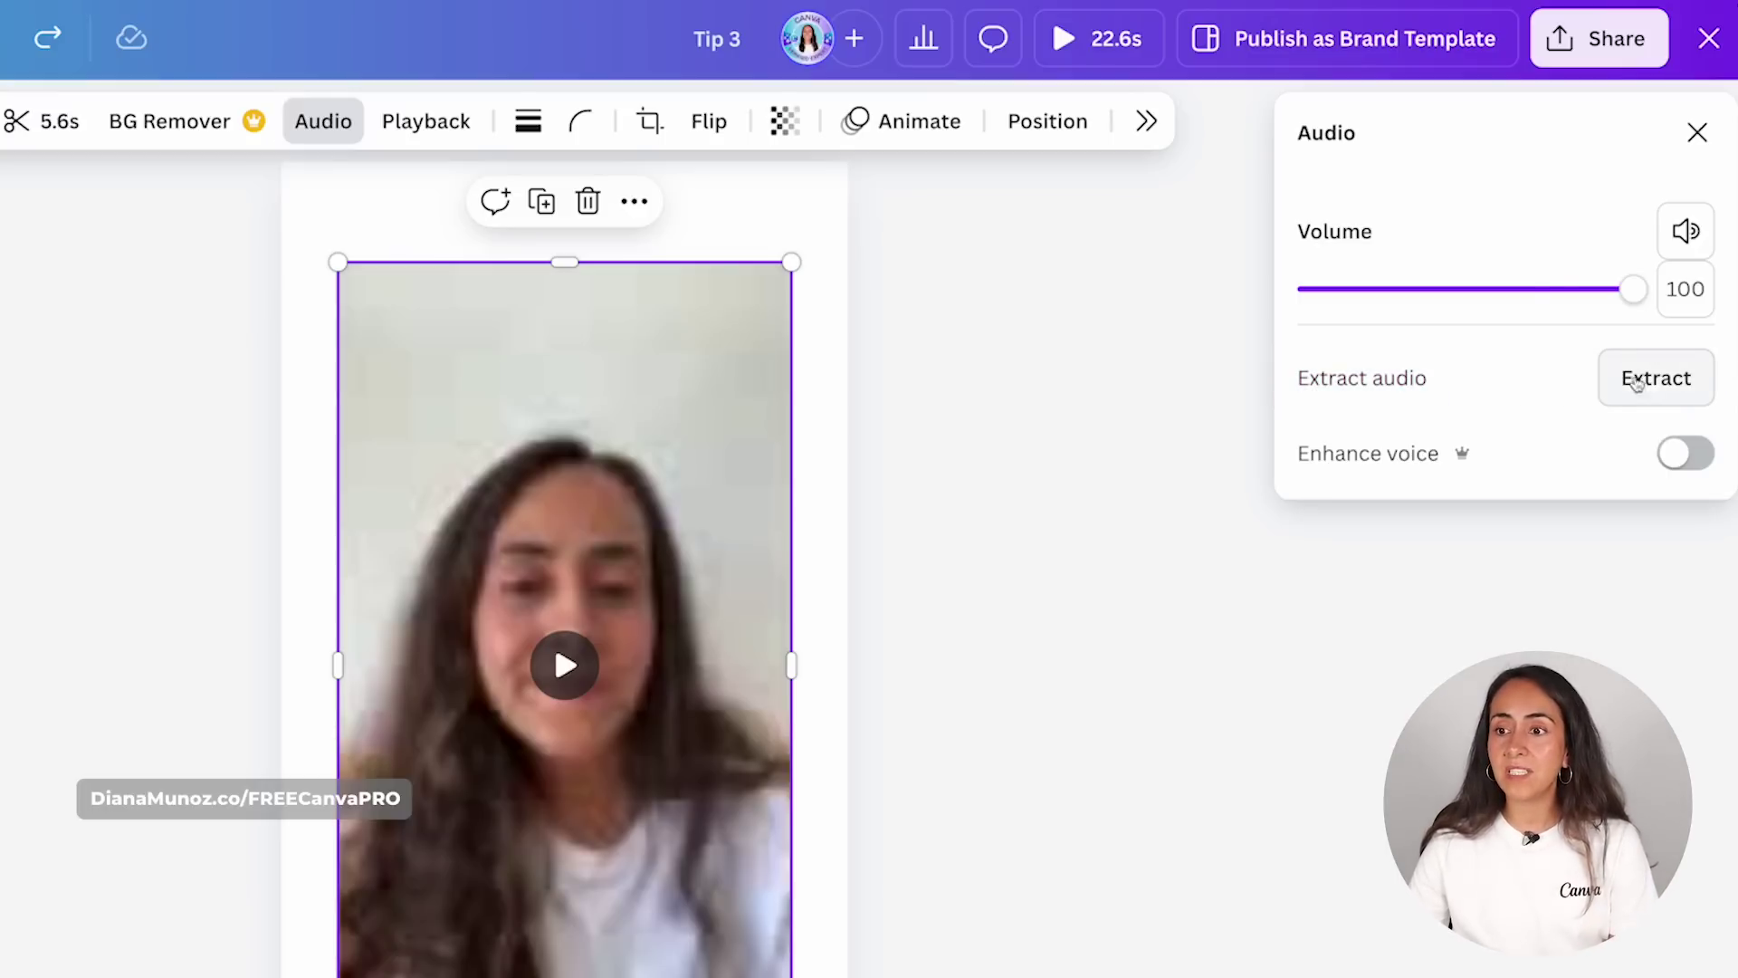
pyautogui.click(1668, 388)
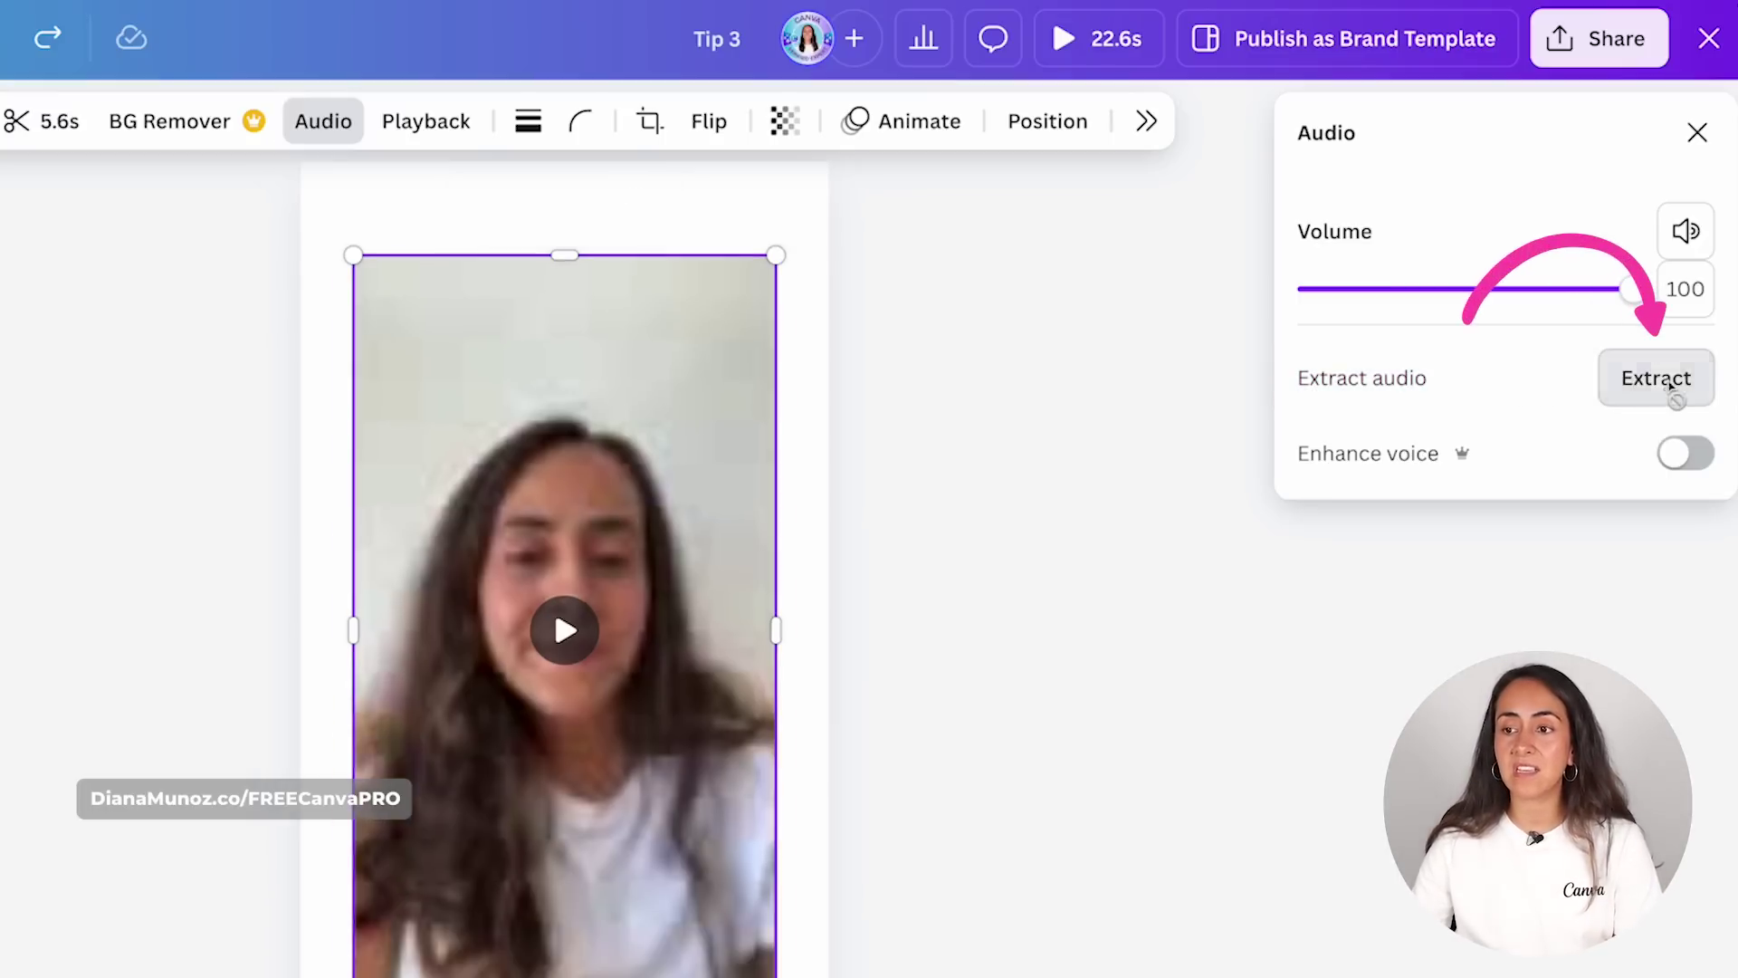
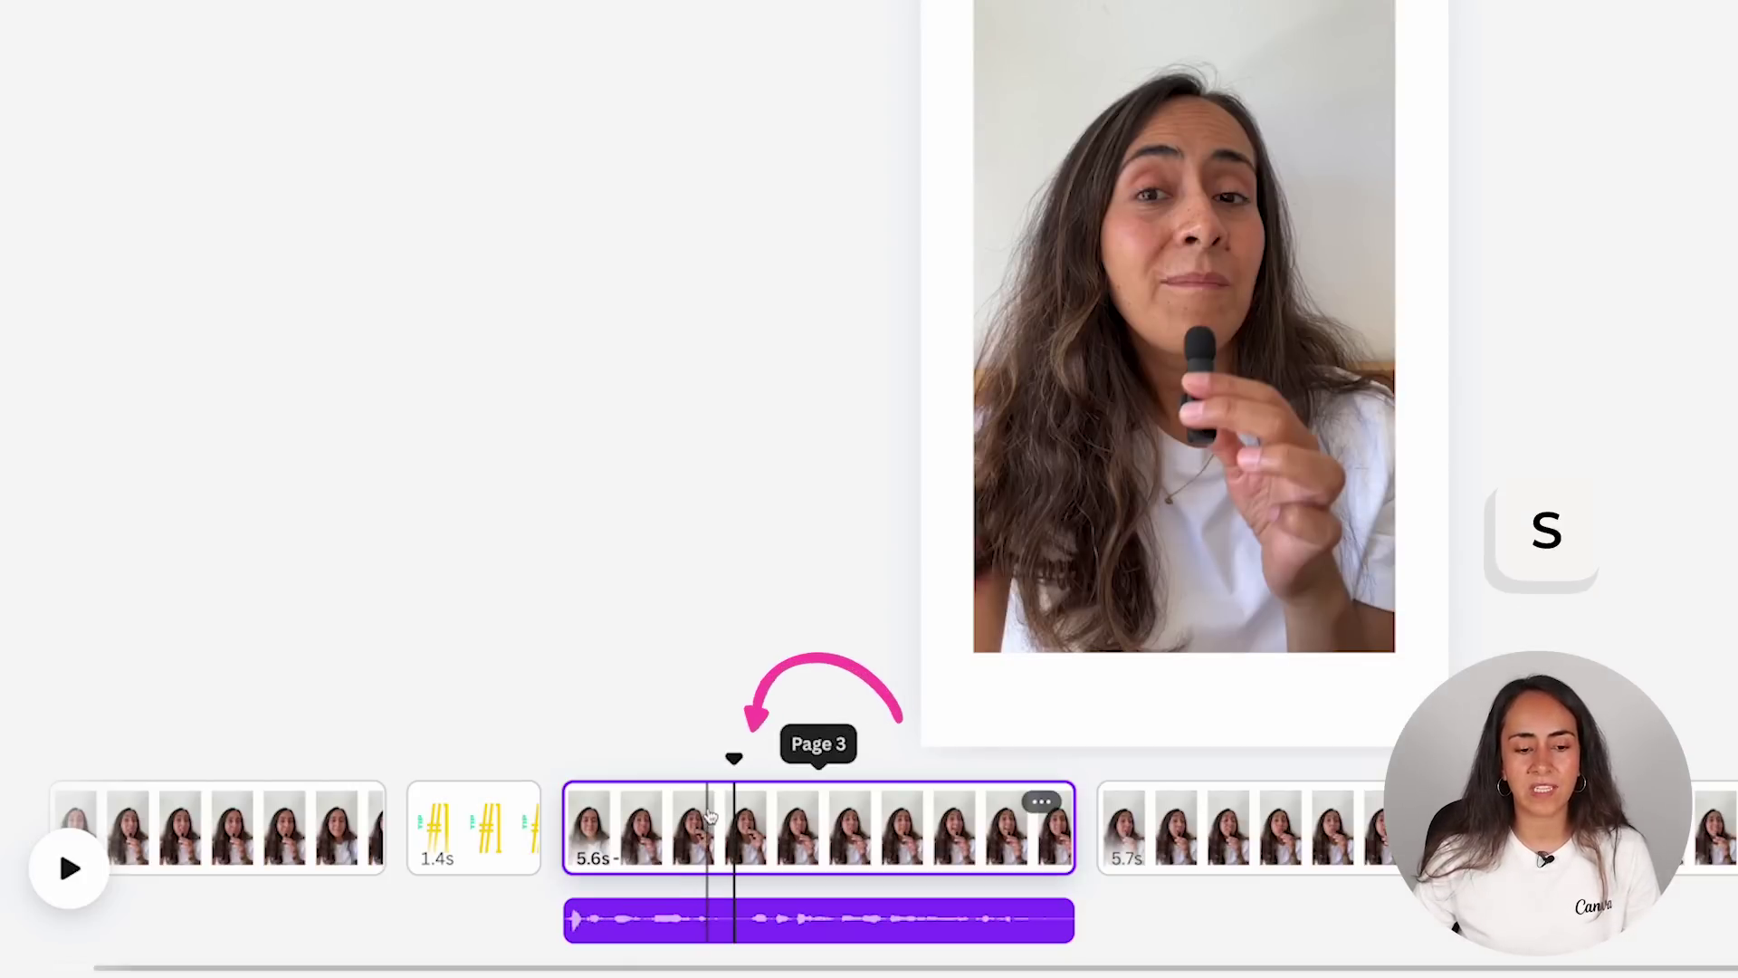
# Split the third page's clip 1.8 seconds in, and split its extracted audio at the same point.
pyautogui.press('s')
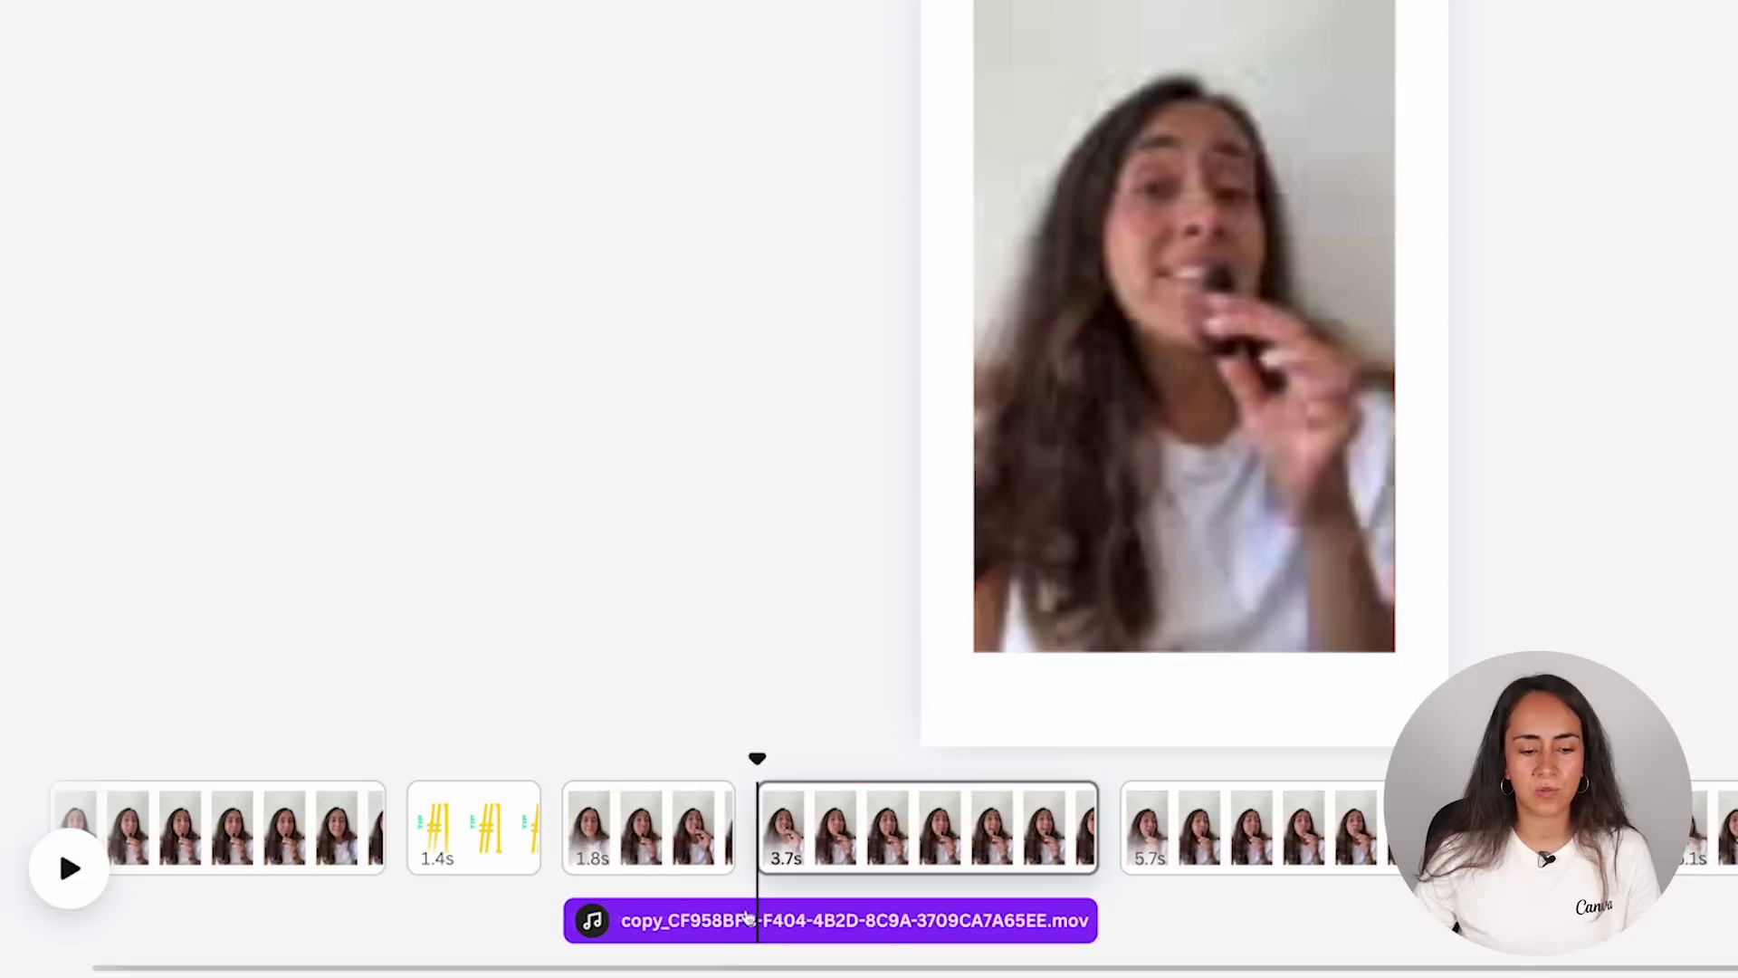
pyautogui.click(744, 919)
pyautogui.press('s')
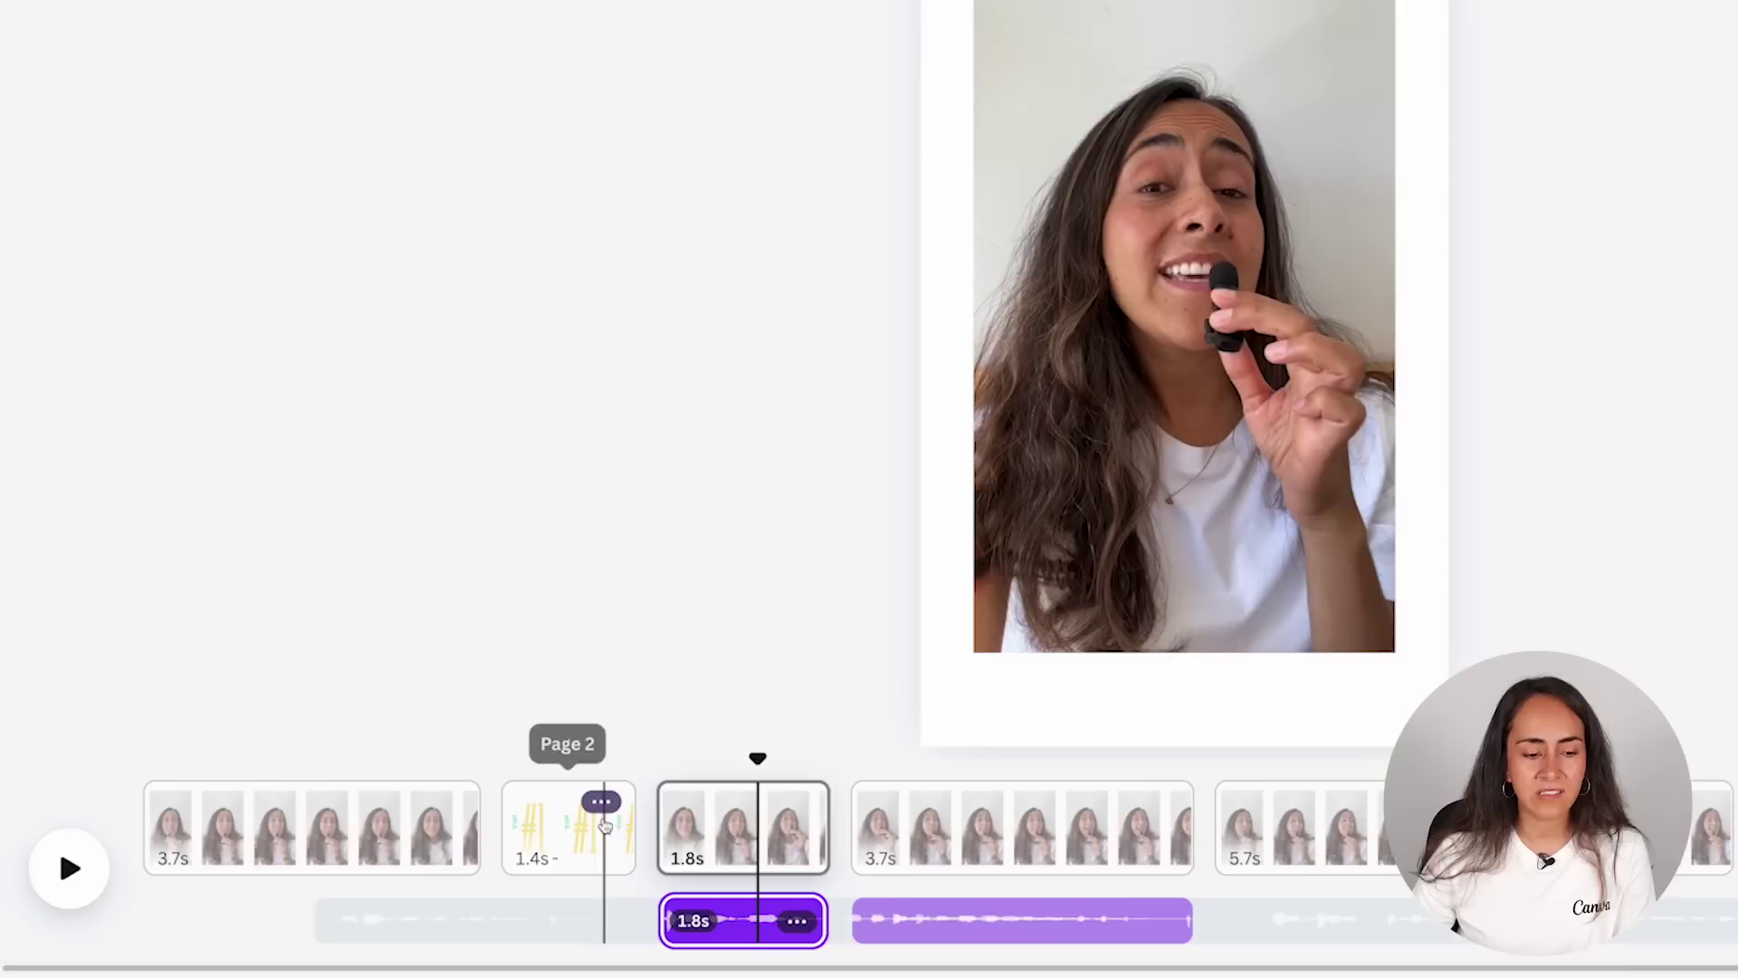
# Extend the TIP #1 title page to 1.8 seconds and move the first 1.8-second audio segment beneath it.
pyautogui.click(591, 847)
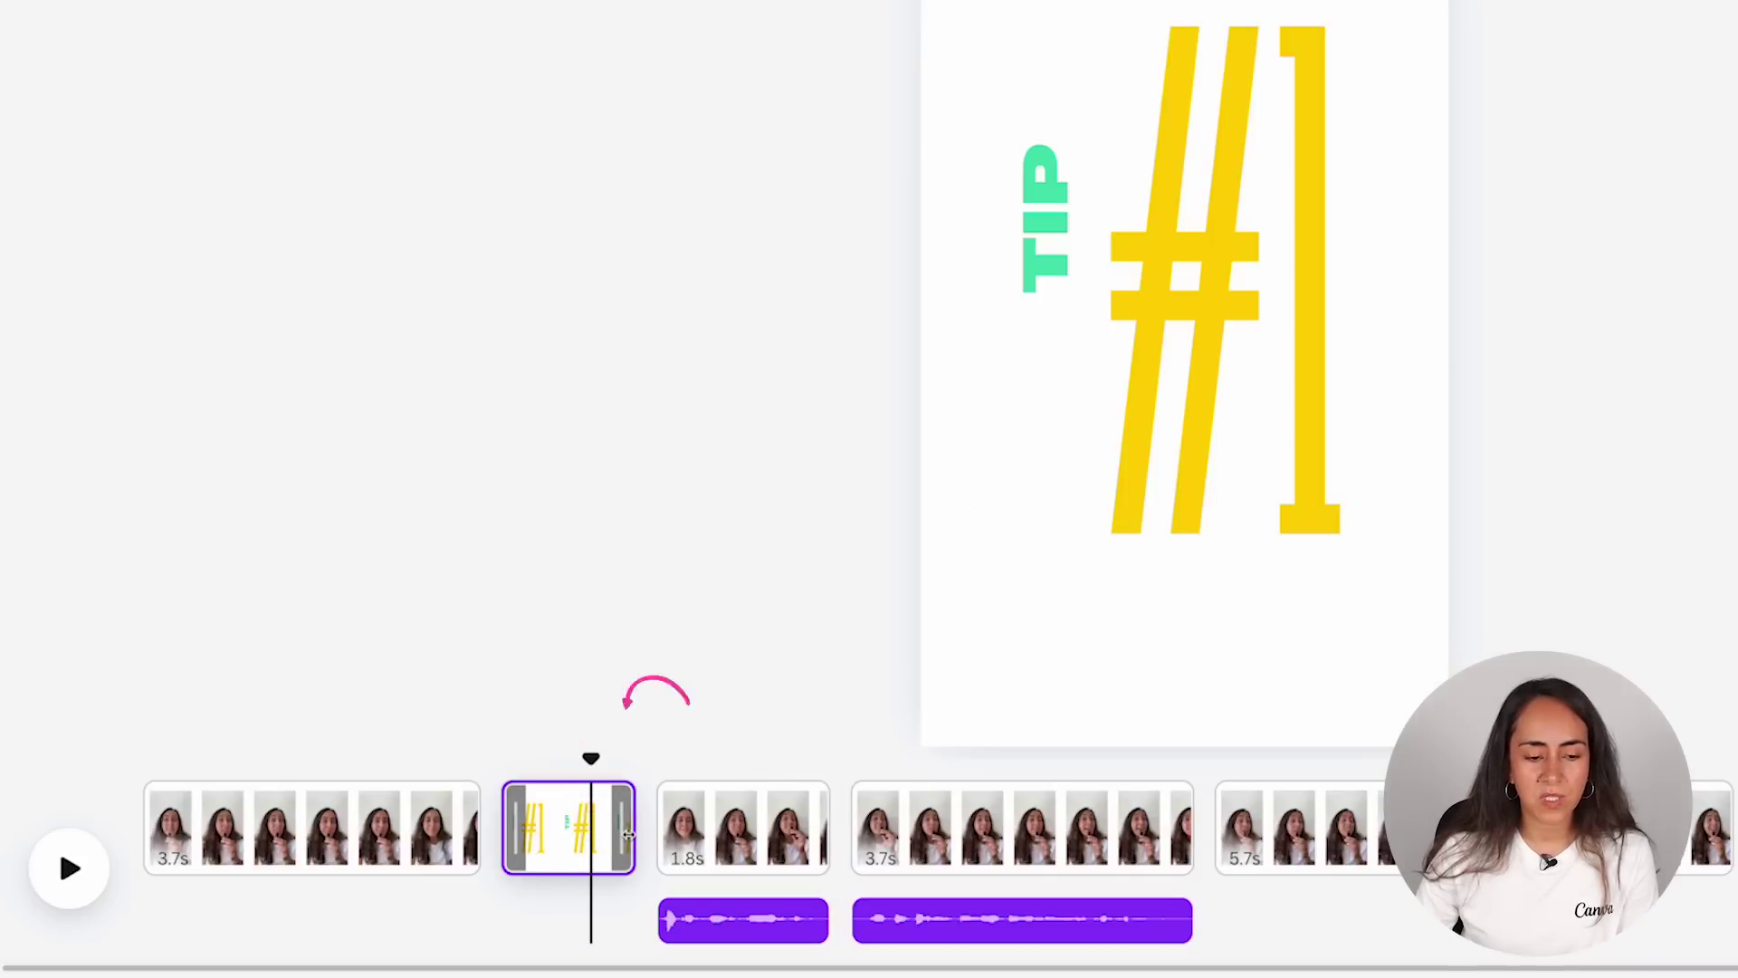
pyautogui.moveTo(634, 828); pyautogui.dragTo(663, 837)
pyautogui.moveTo(724, 920); pyautogui.dragTo(585, 920)
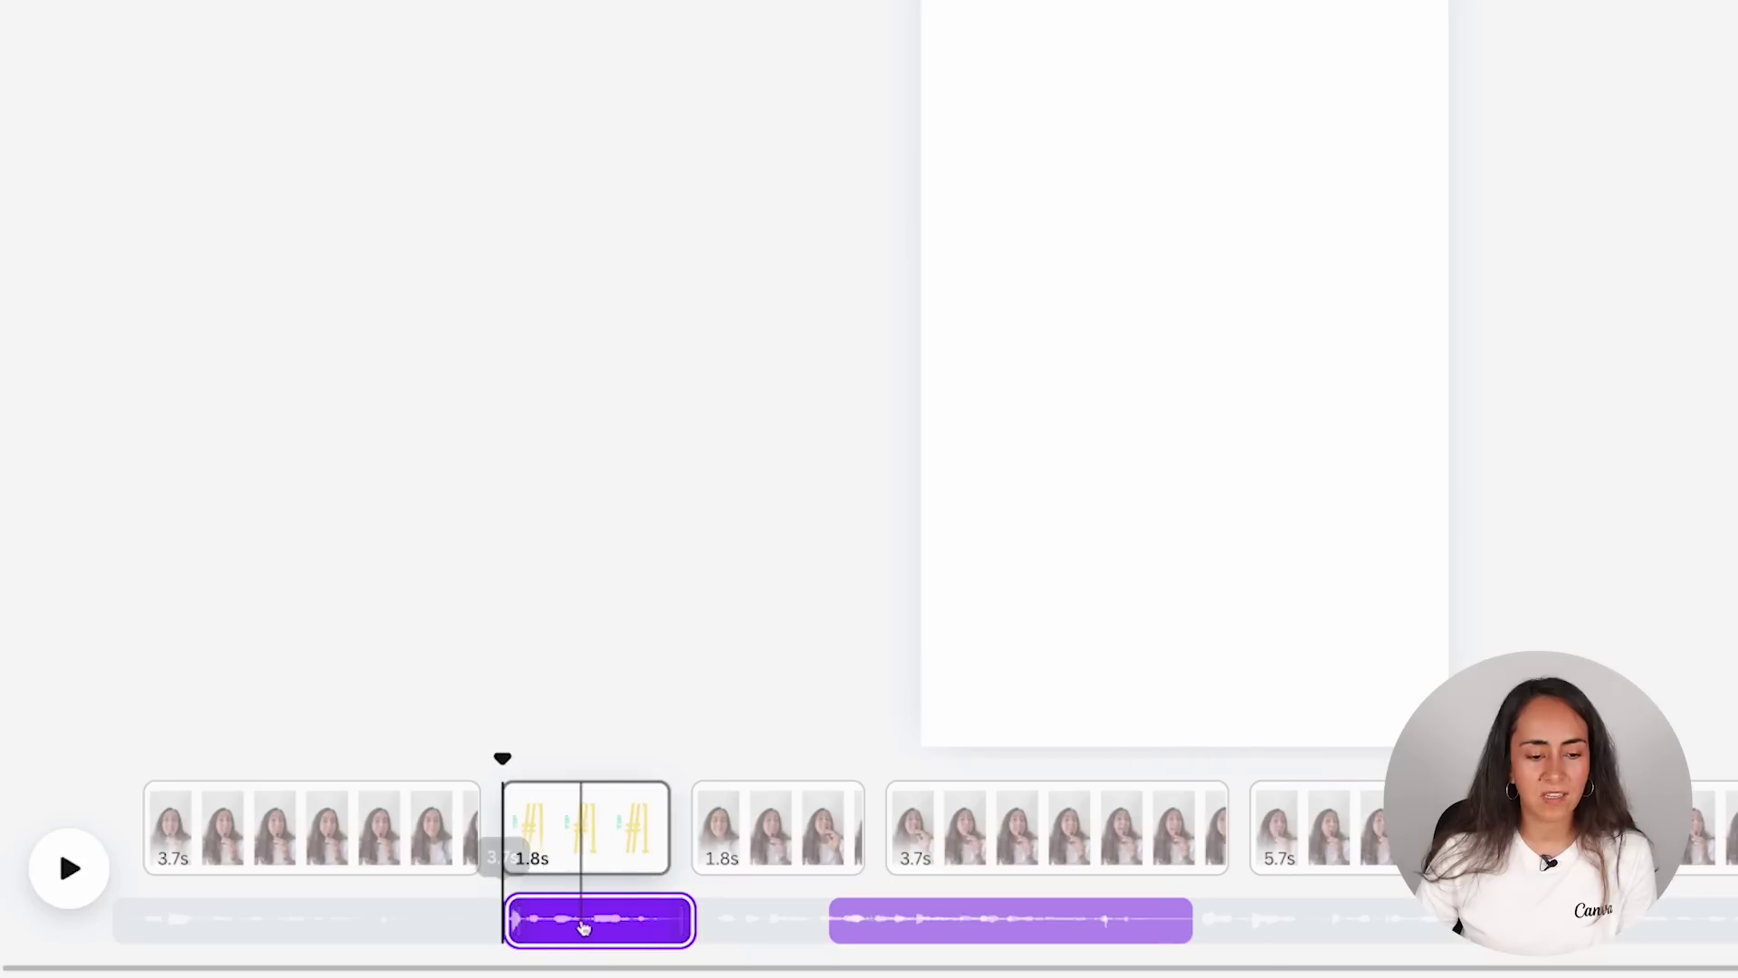
# Delete the 1.8-second talking clip and align the remaining audio segment with the start of the following 3.7-second clip.
pyautogui.click(767, 808)
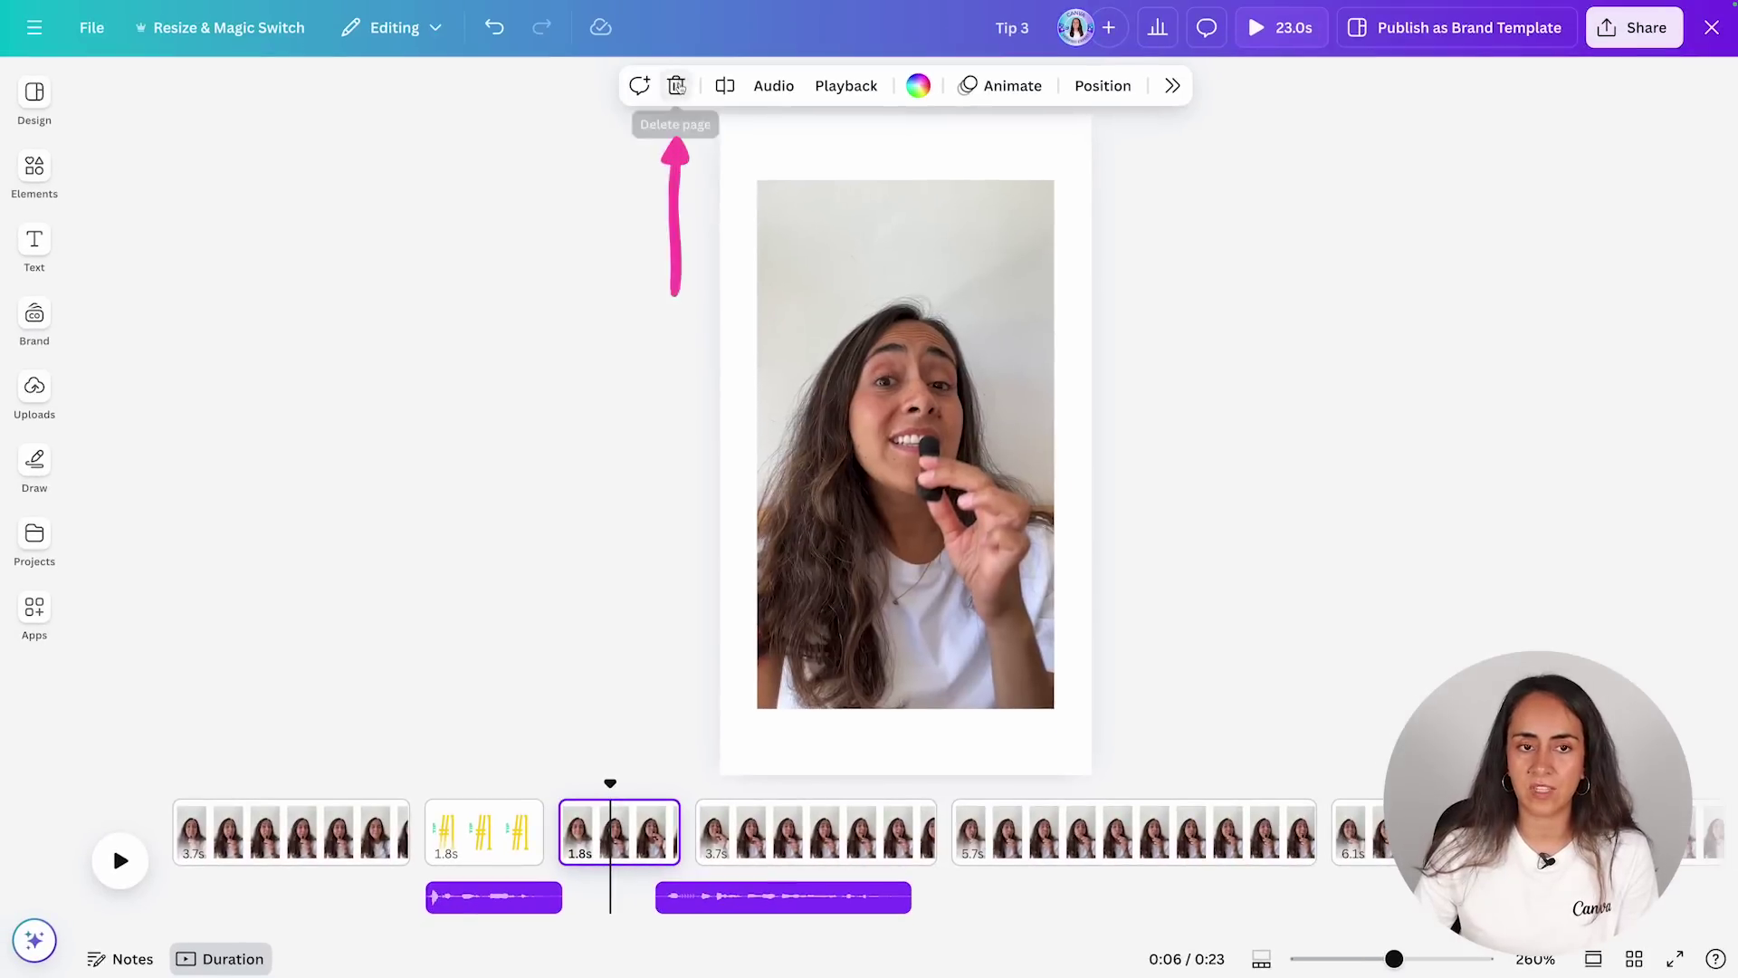
pyautogui.click(677, 86)
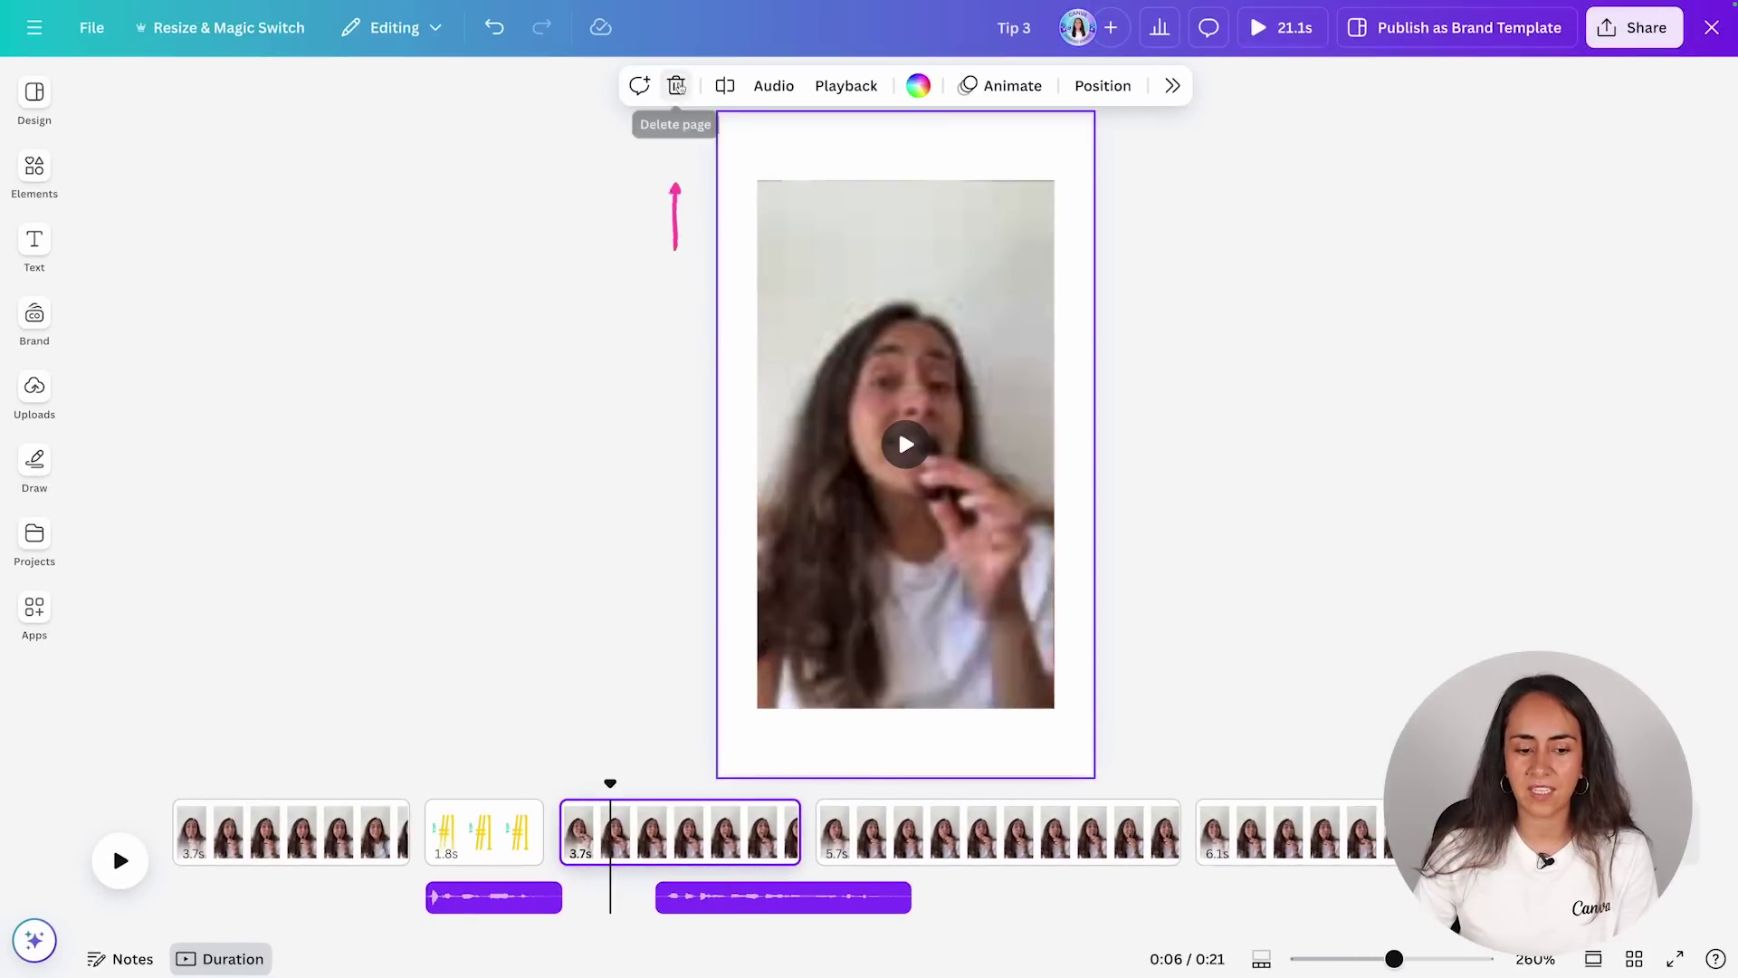
pyautogui.moveTo(821, 899); pyautogui.dragTo(735, 903)
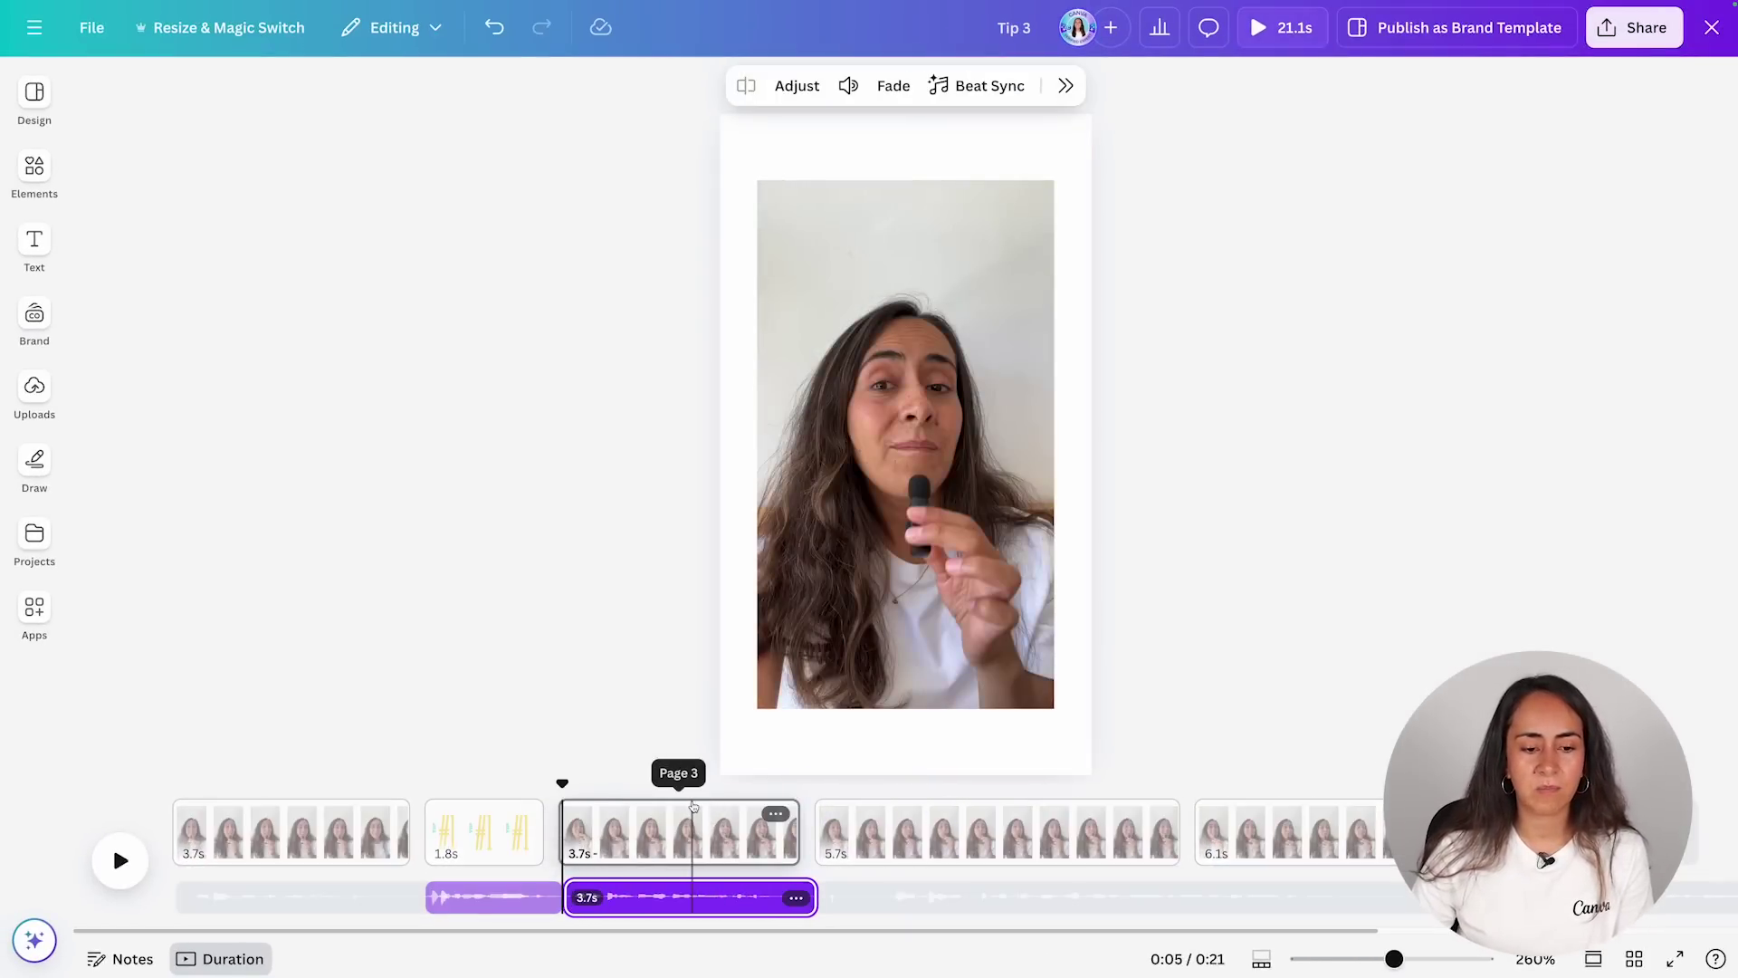
pyautogui.click(575, 640)
# Play the video from the end of the first clip through the title page and the third page to check the audio.
pyautogui.moveTo(563, 812); pyautogui.dragTo(409, 811)
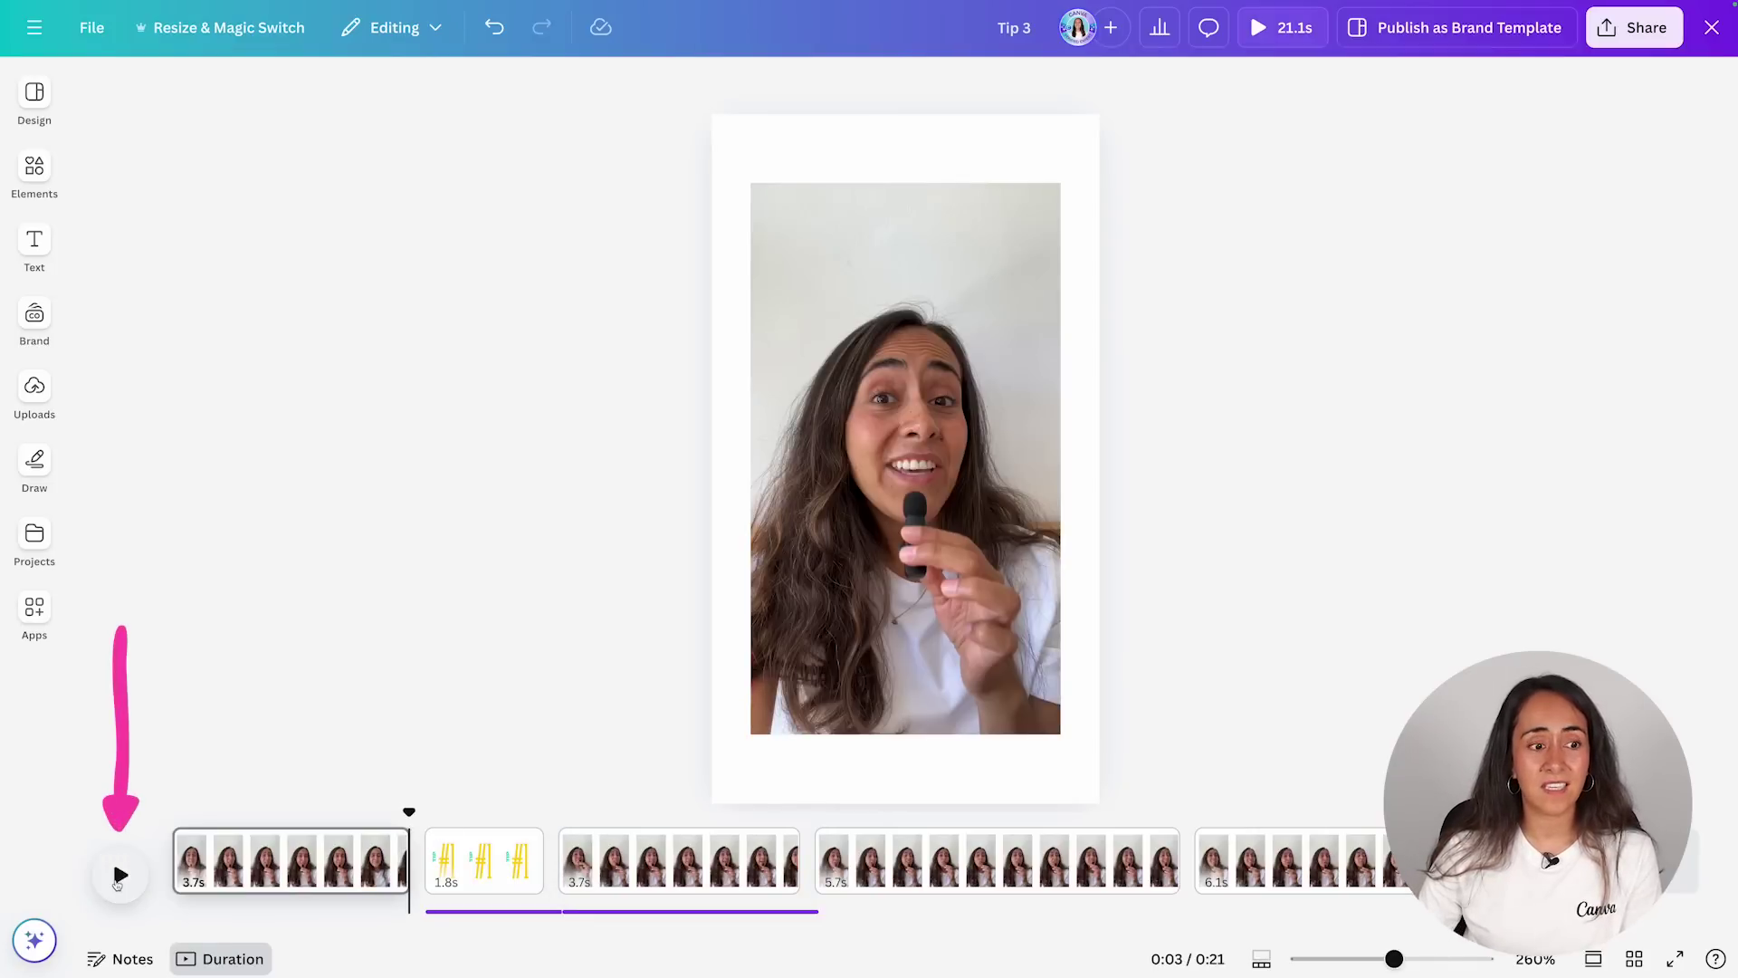
pyautogui.click(117, 882)
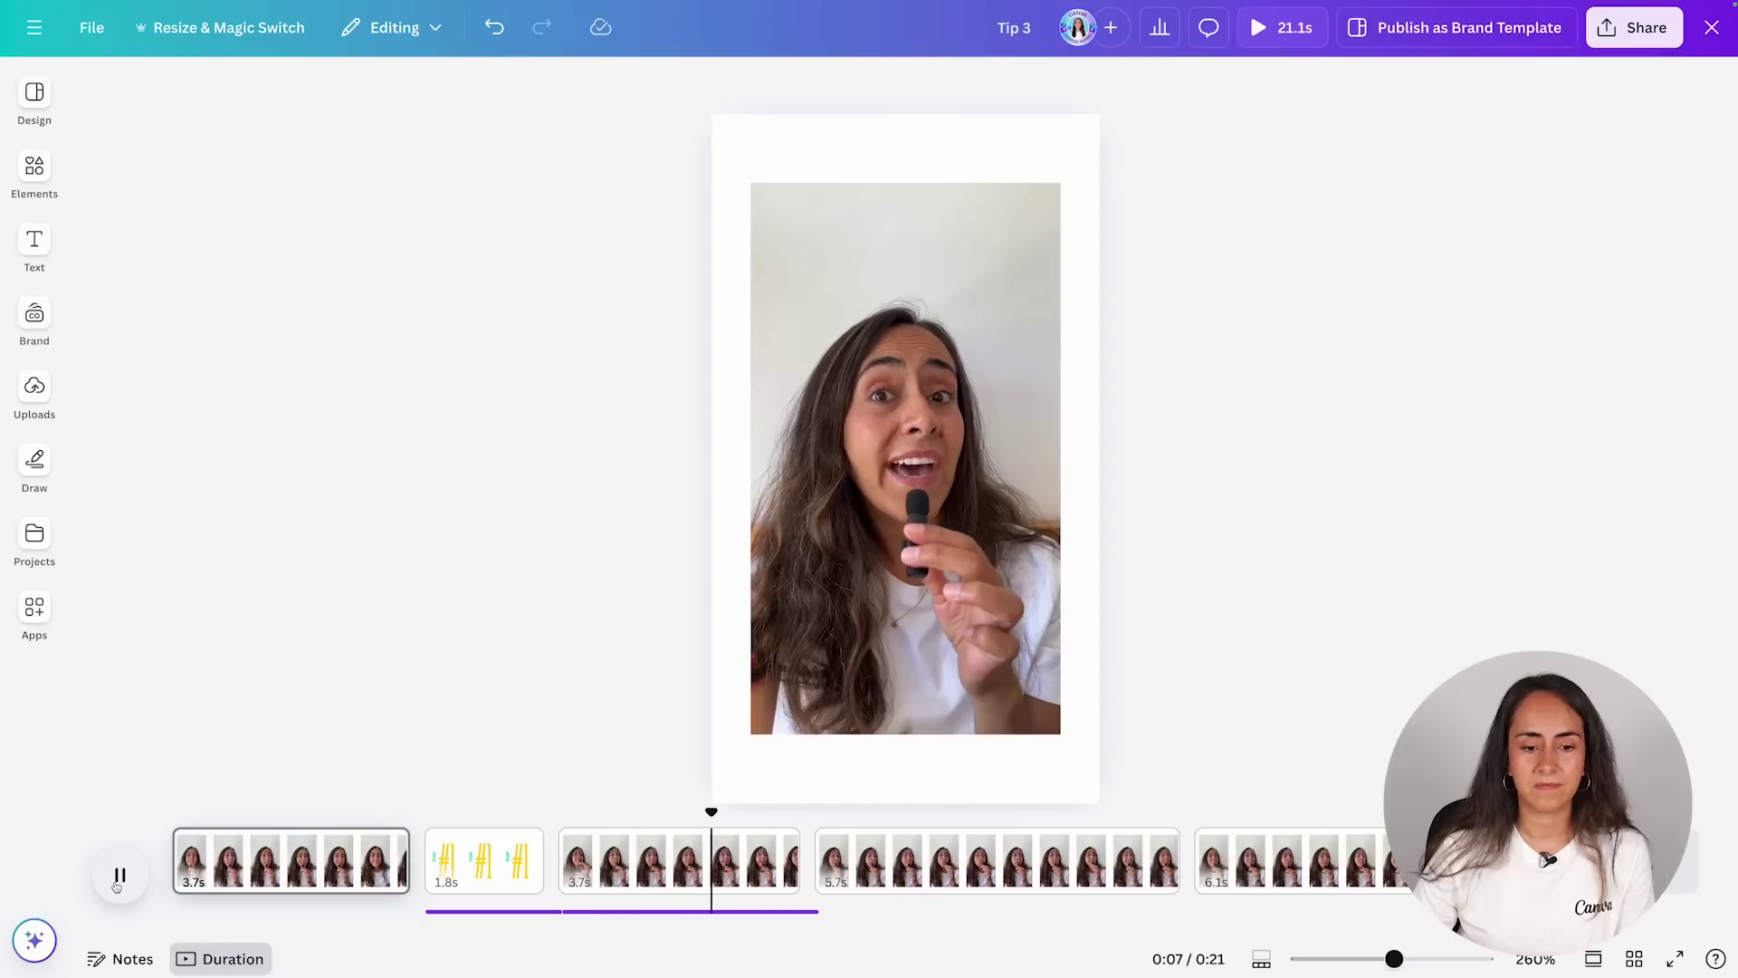
pyautogui.click(116, 883)
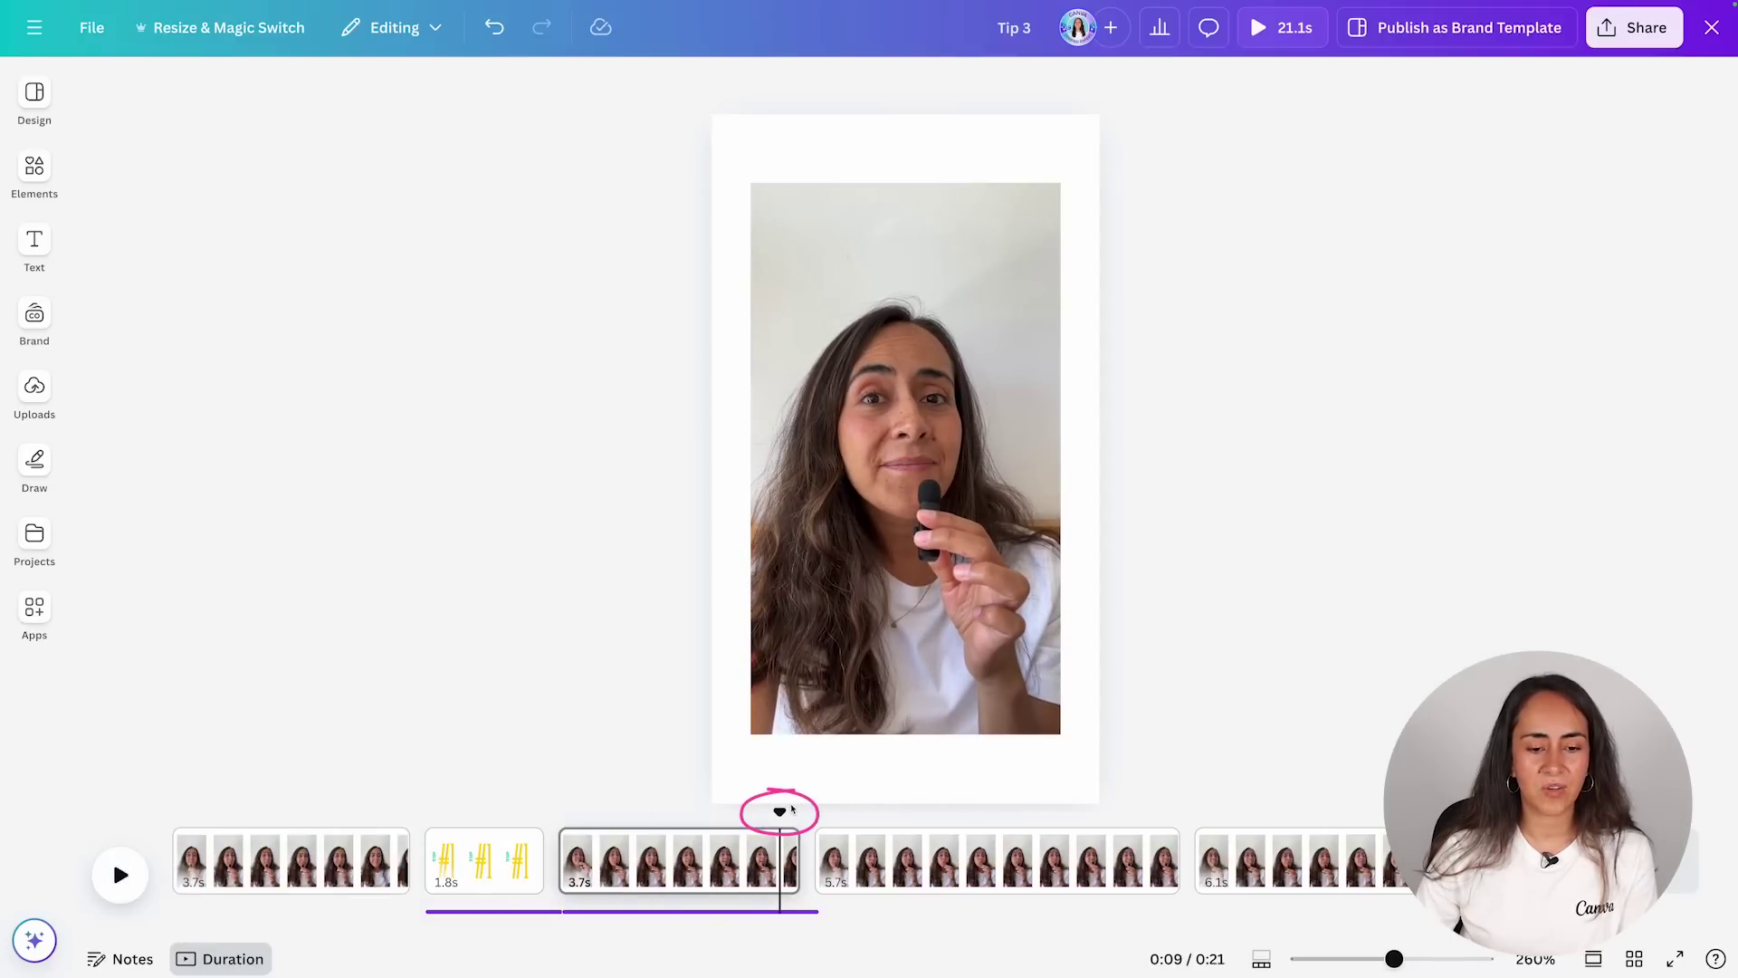
# Add a horizontal copy of the TIP label to the title page and change its text to HIGH CONTRAST.
pyautogui.moveTo(792, 808); pyautogui.dragTo(477, 795)
pyautogui.click(802, 417)
pyautogui.moveTo(802, 417); pyautogui.dragTo(958, 289)
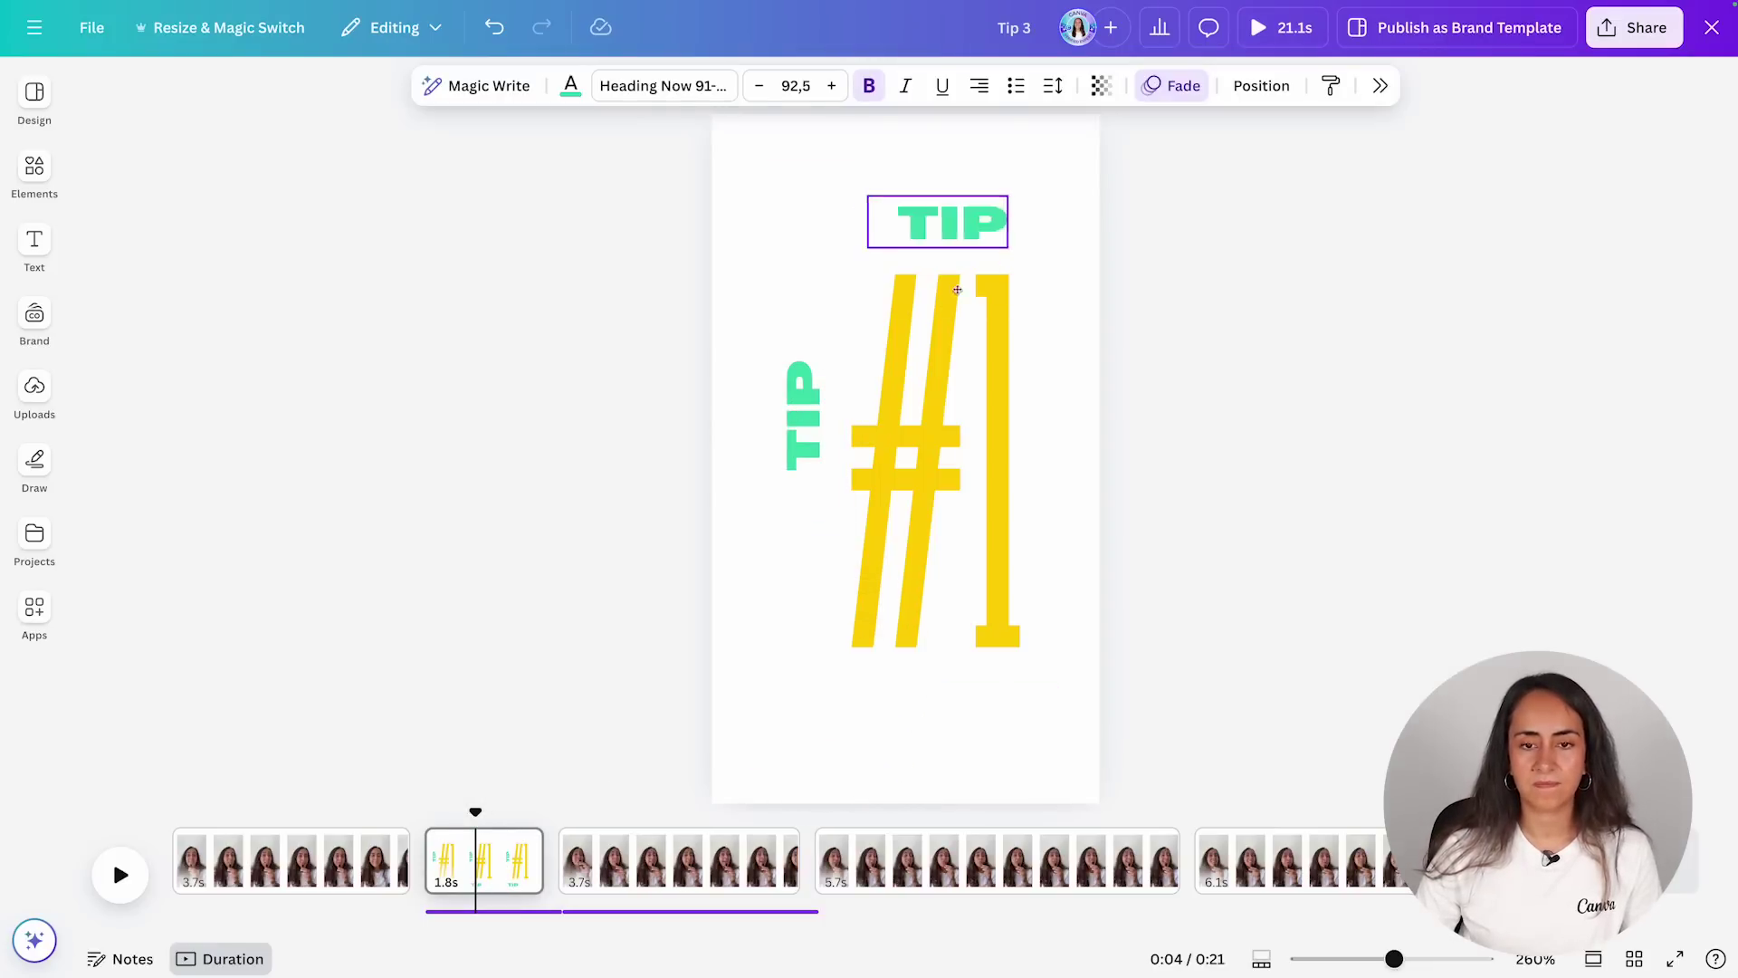
pyautogui.write('HIGH CONTRAST')
# Recolour the TIP #1 title text lime green and give the HIGH CONTRAST caption its own colour.
pyautogui.moveTo(1175, 597); pyautogui.dragTo(820, 321)
pyautogui.click(562, 82)
pyautogui.click(579, 376)
pyautogui.click(905, 686)
pyautogui.click(516, 377)
pyautogui.moveTo(1145, 718); pyautogui.dragTo(904, 516)
# Play the restyled title page from its start.
pyautogui.moveTo(475, 812); pyautogui.dragTo(425, 812)
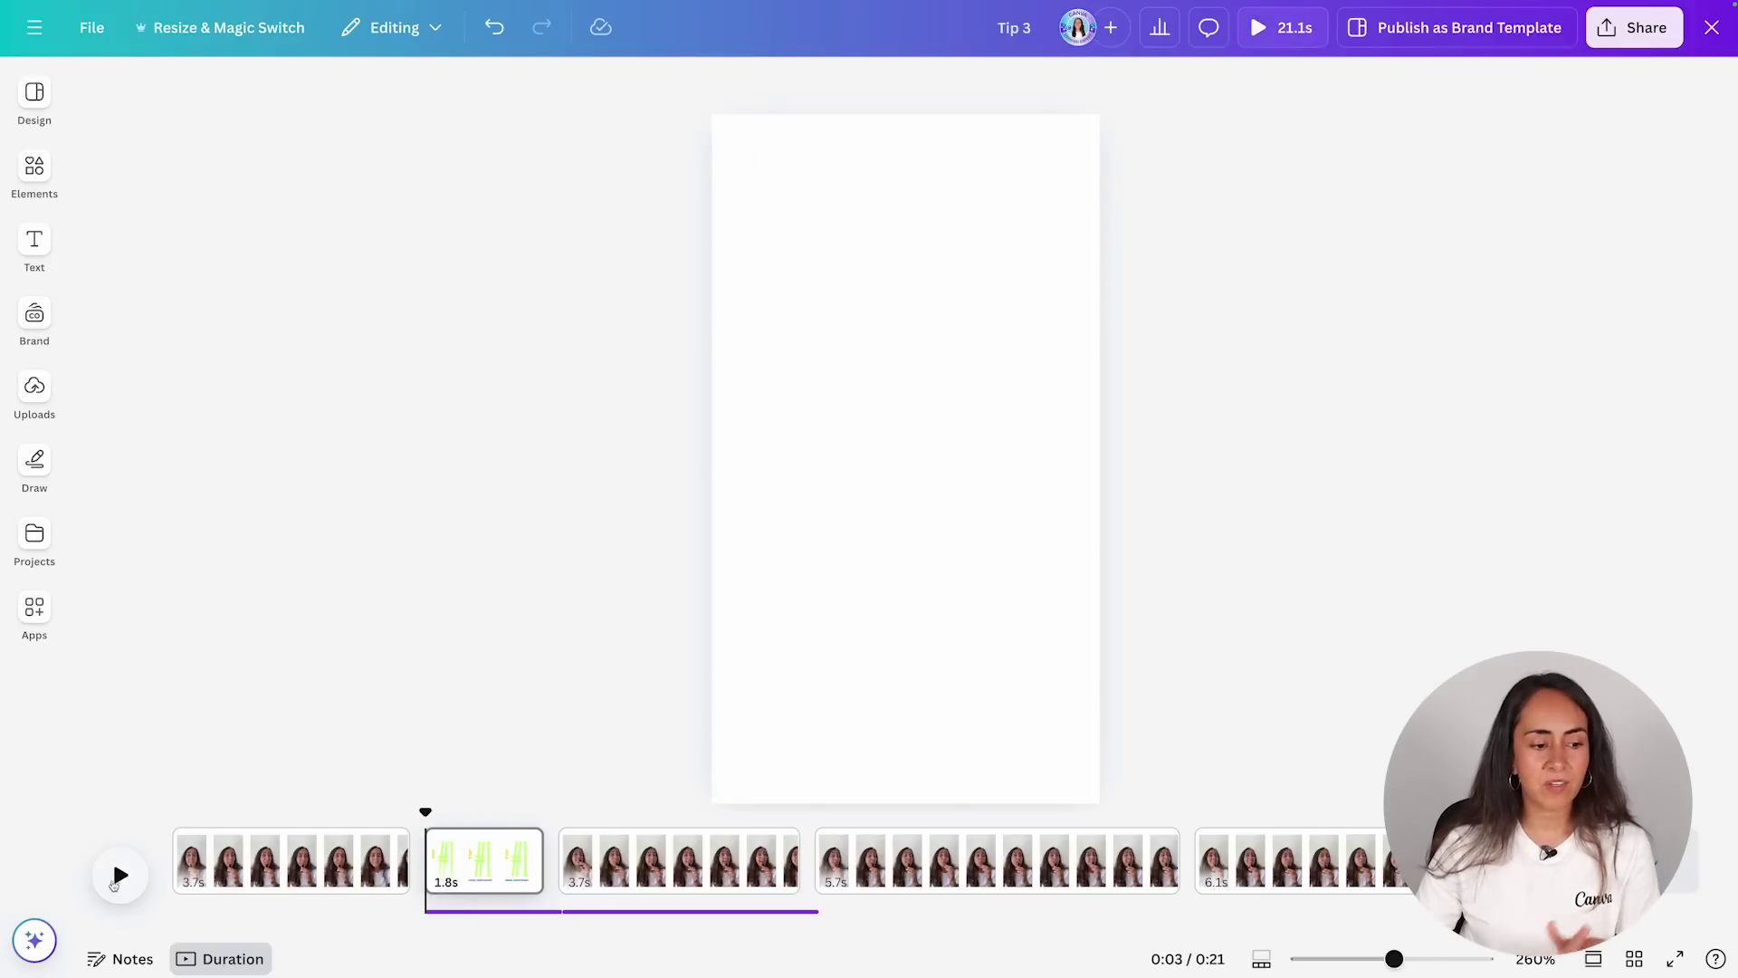
pyautogui.click(115, 882)
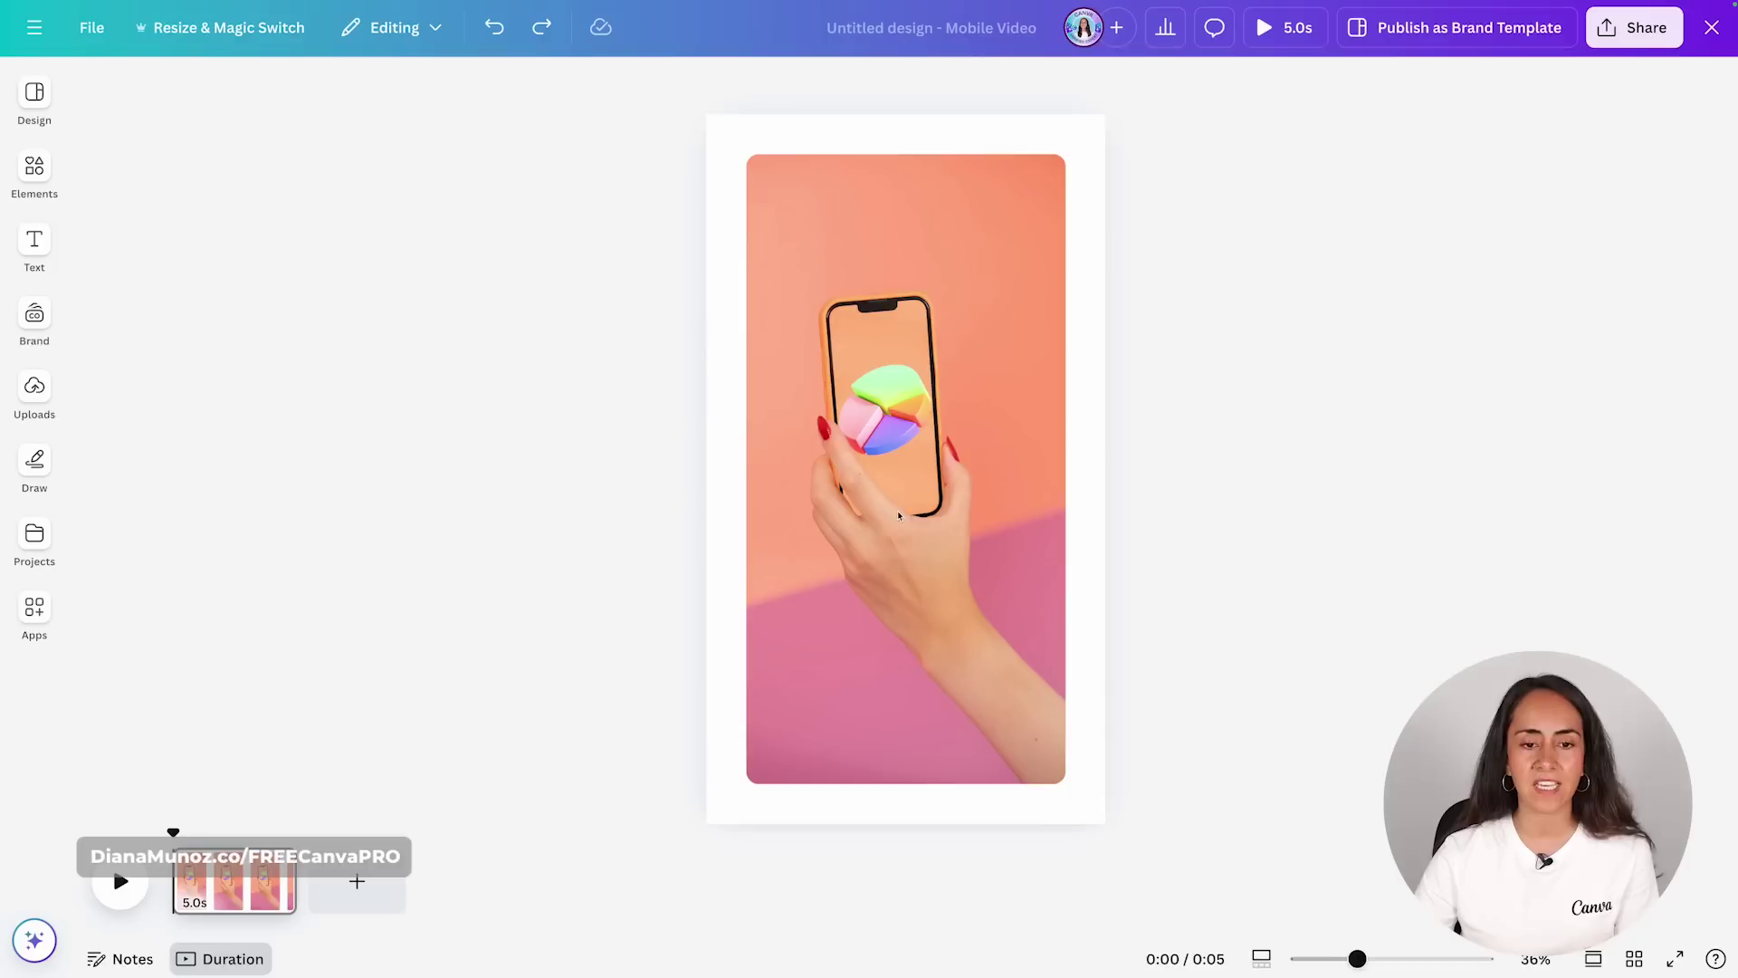
# Apply the Blur animation on enter to the phone photo in the mobile video design and lower its speed.
pyautogui.click(973, 260)
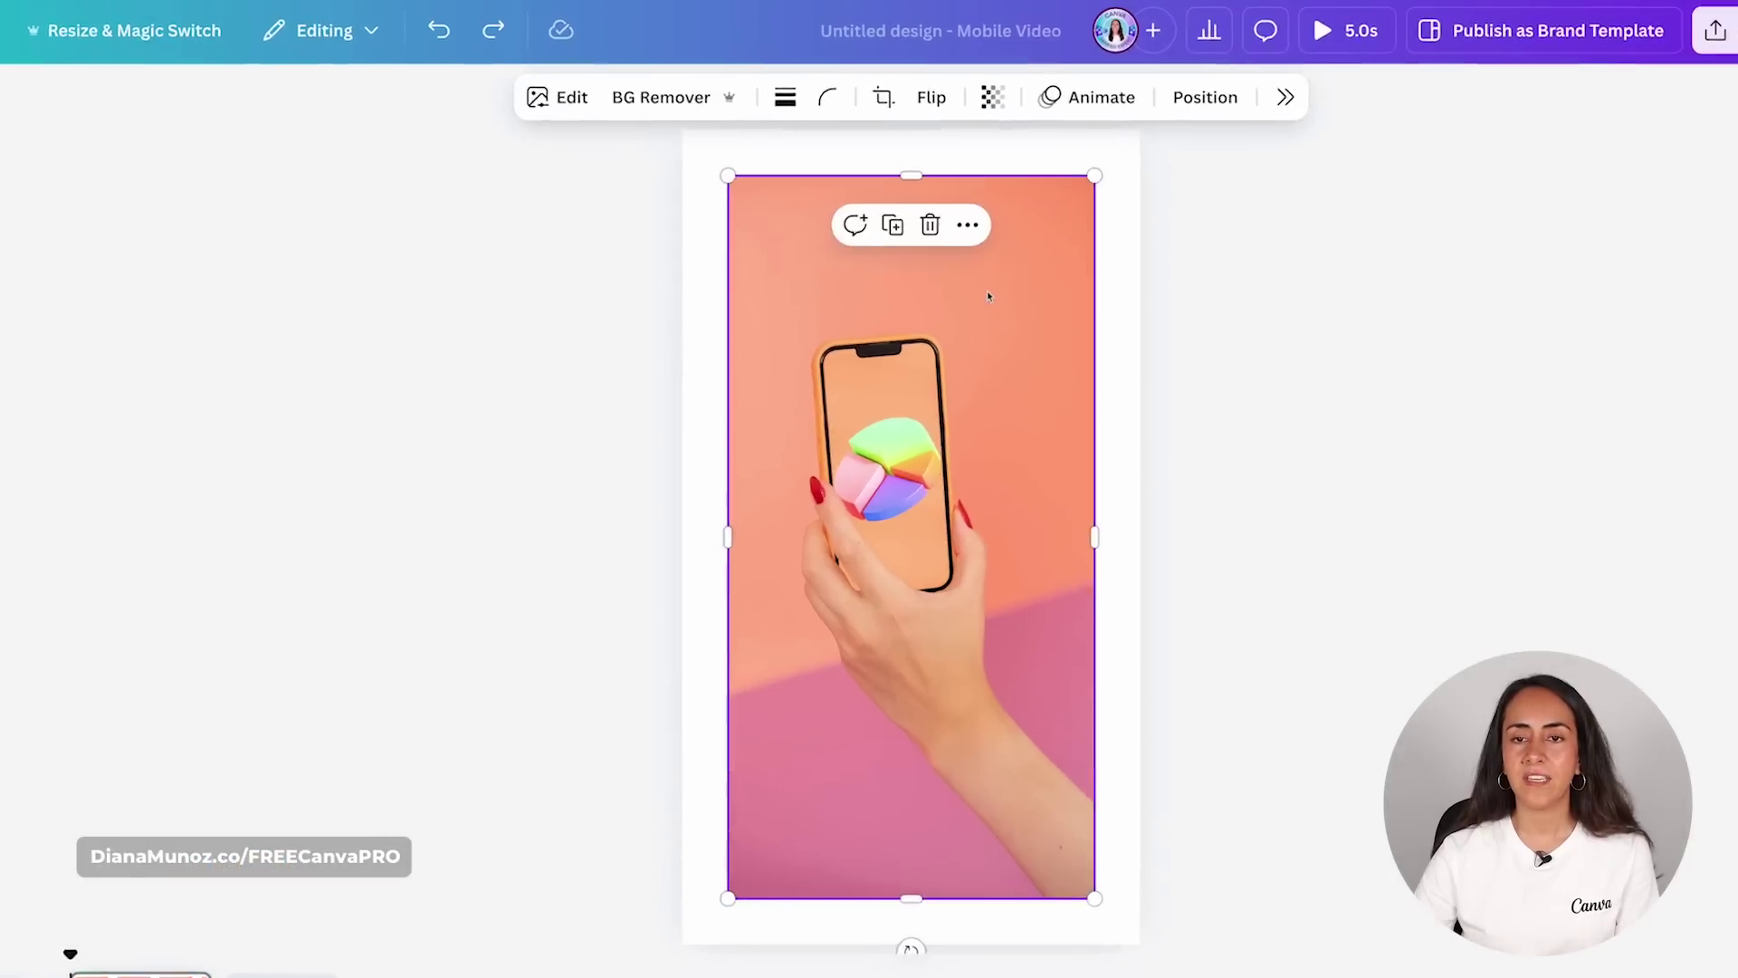
pyautogui.click(1091, 97)
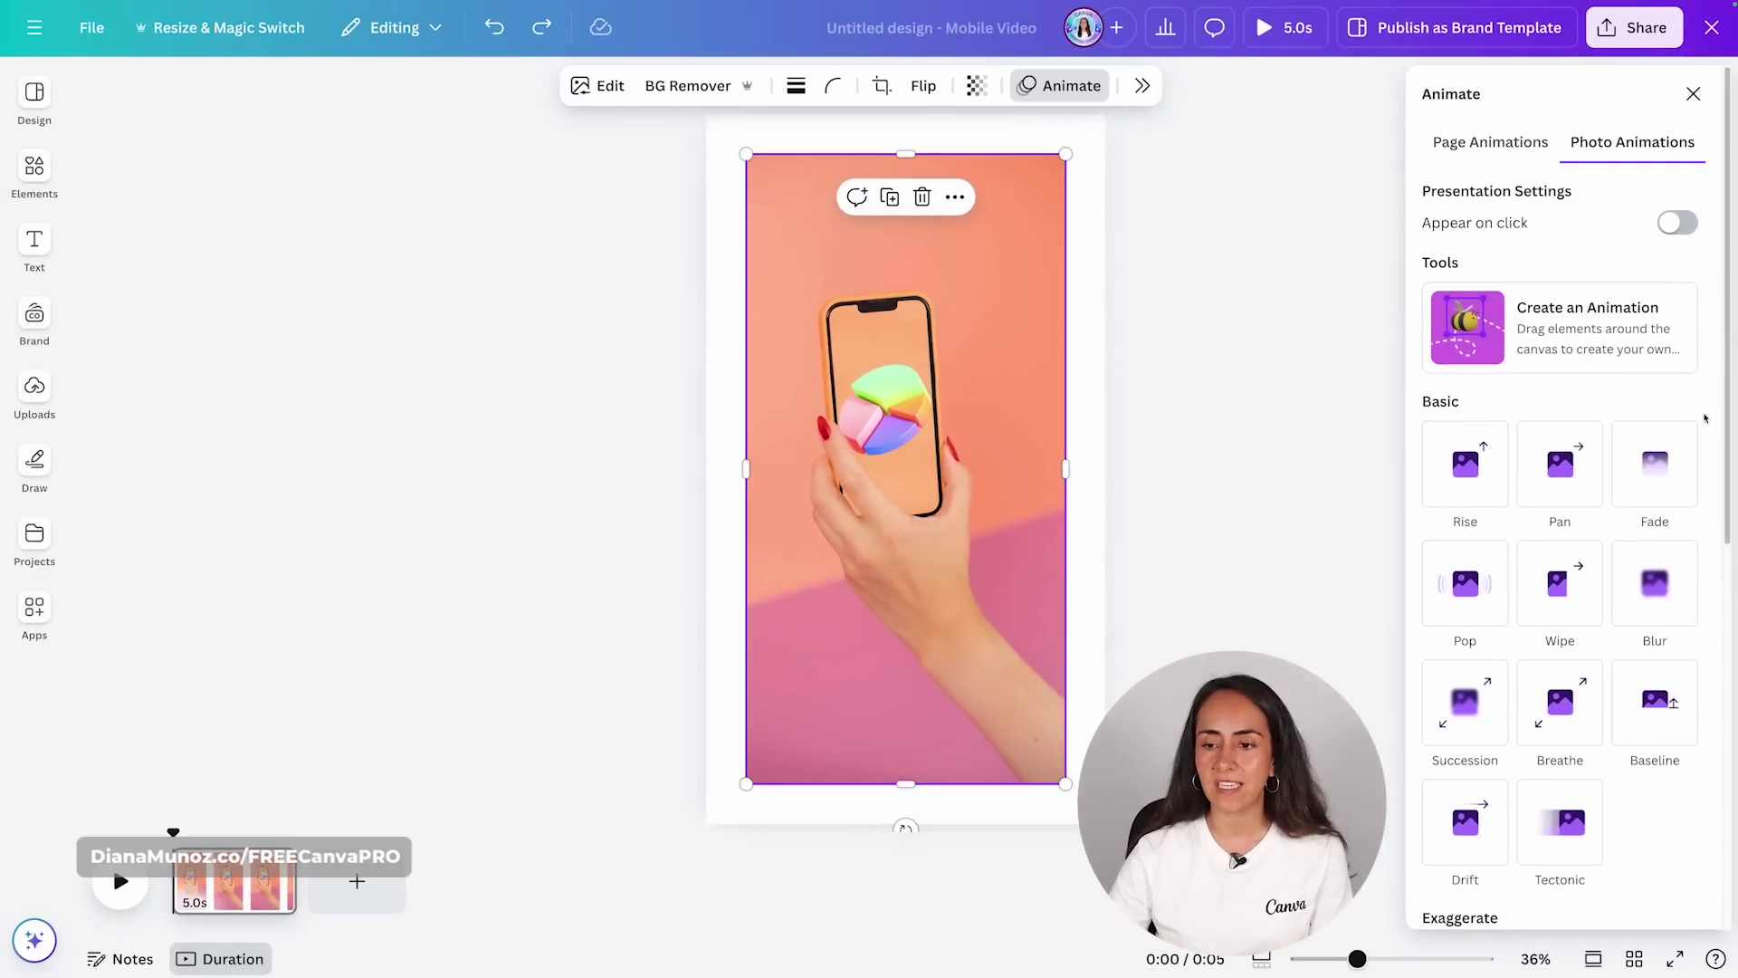
pyautogui.scroll(-3, 1705, 418)
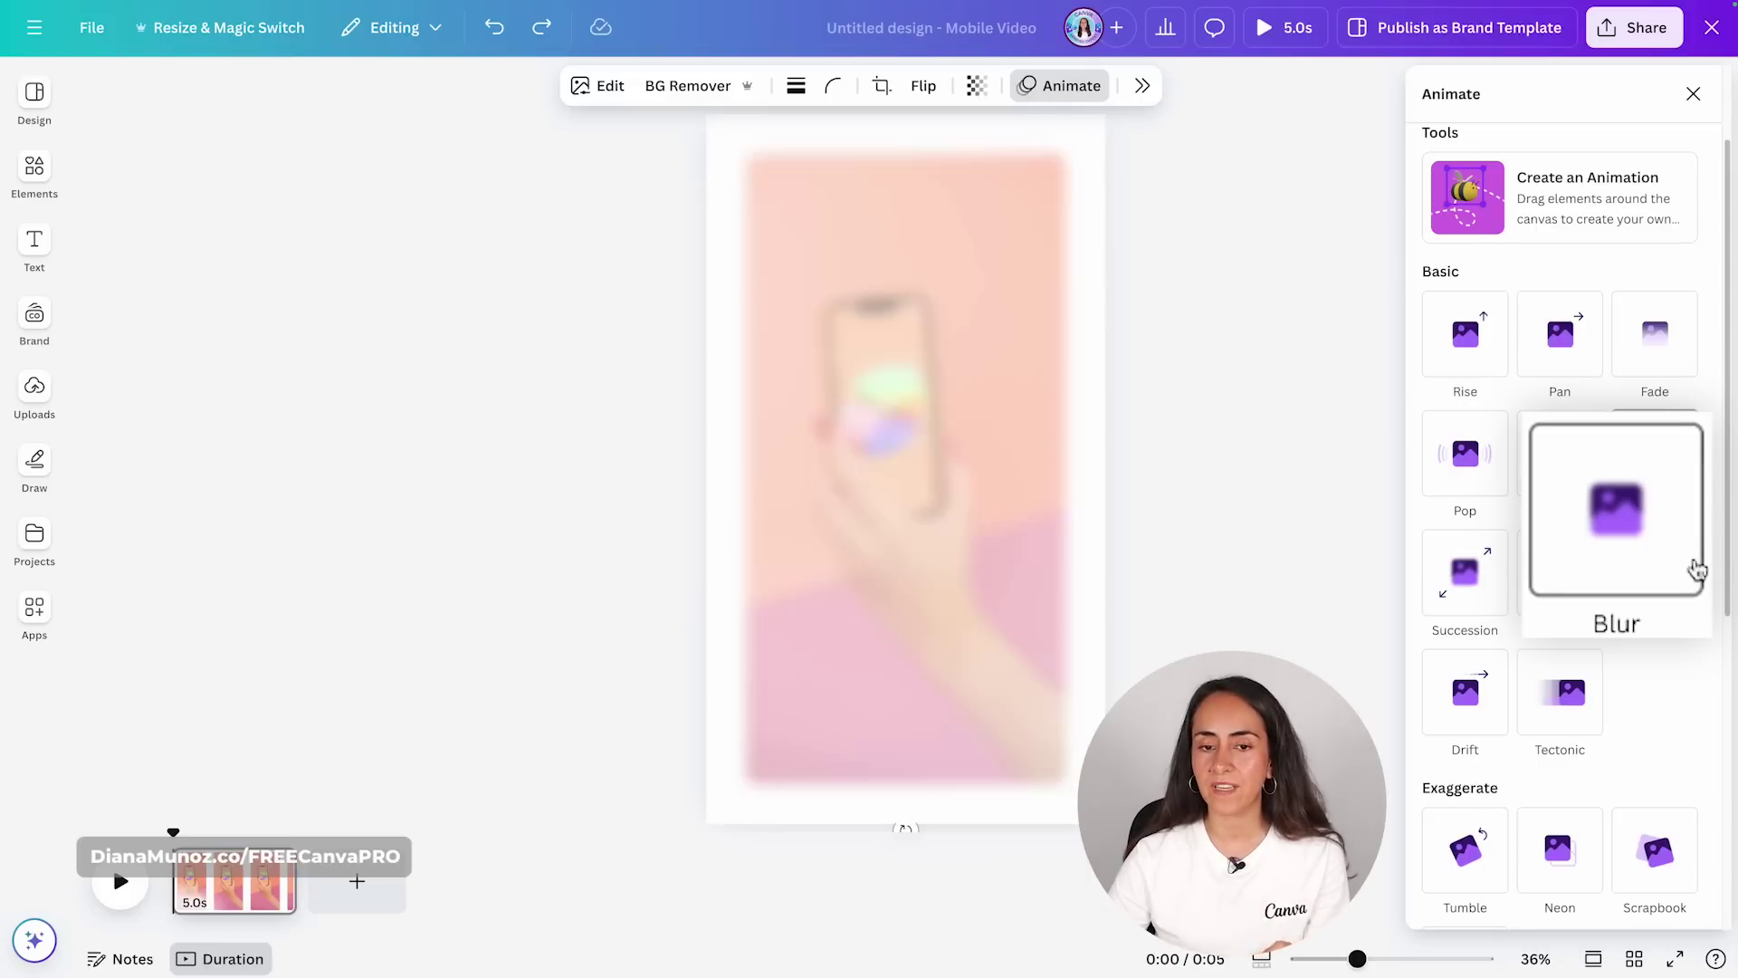
pyautogui.scroll(-1, 1718, 476)
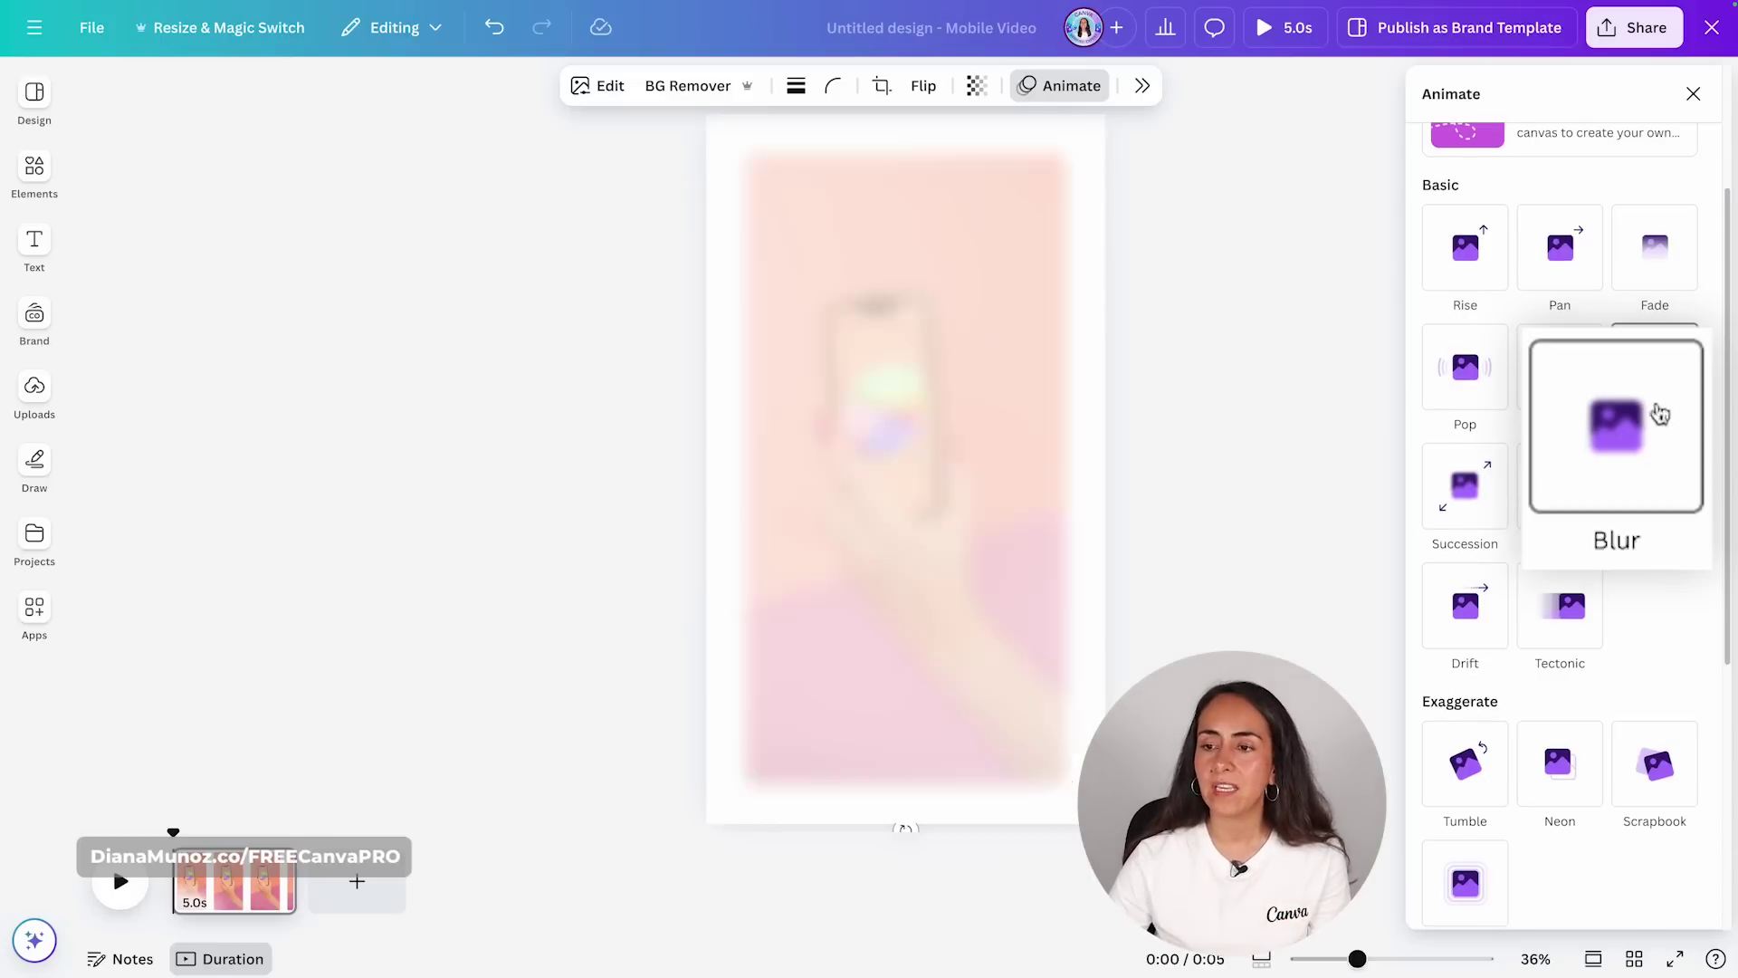
pyautogui.click(1633, 462)
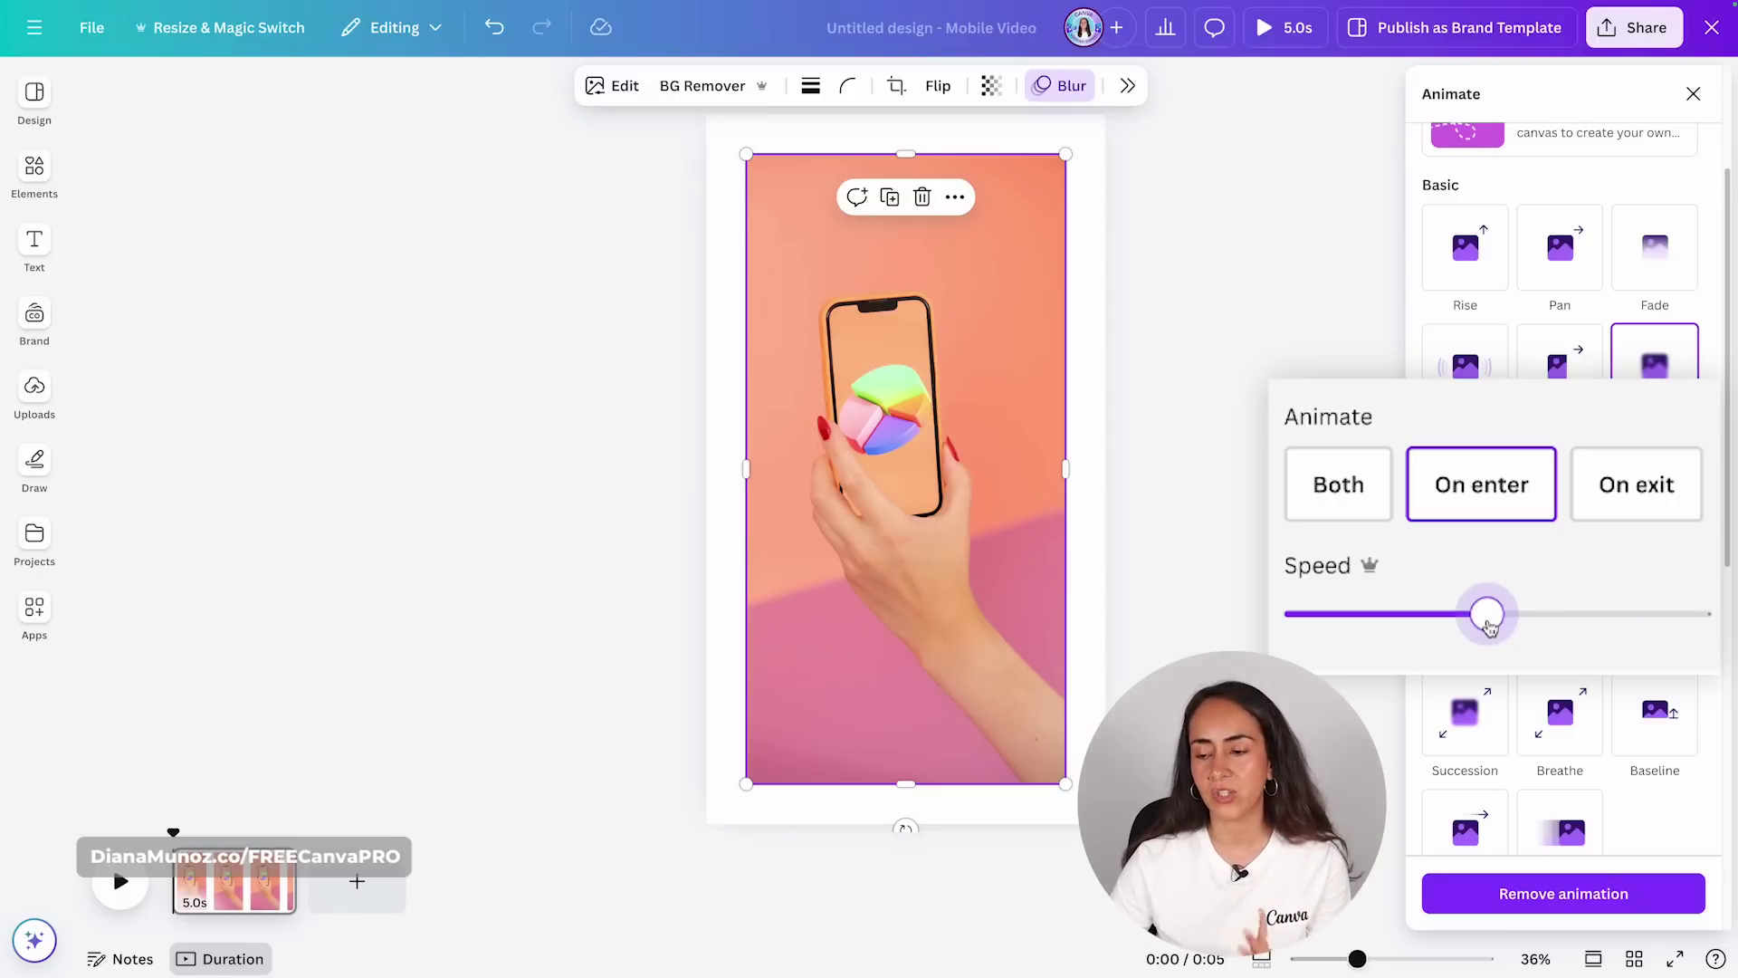
pyautogui.moveTo(1491, 618); pyautogui.dragTo(1310, 619)
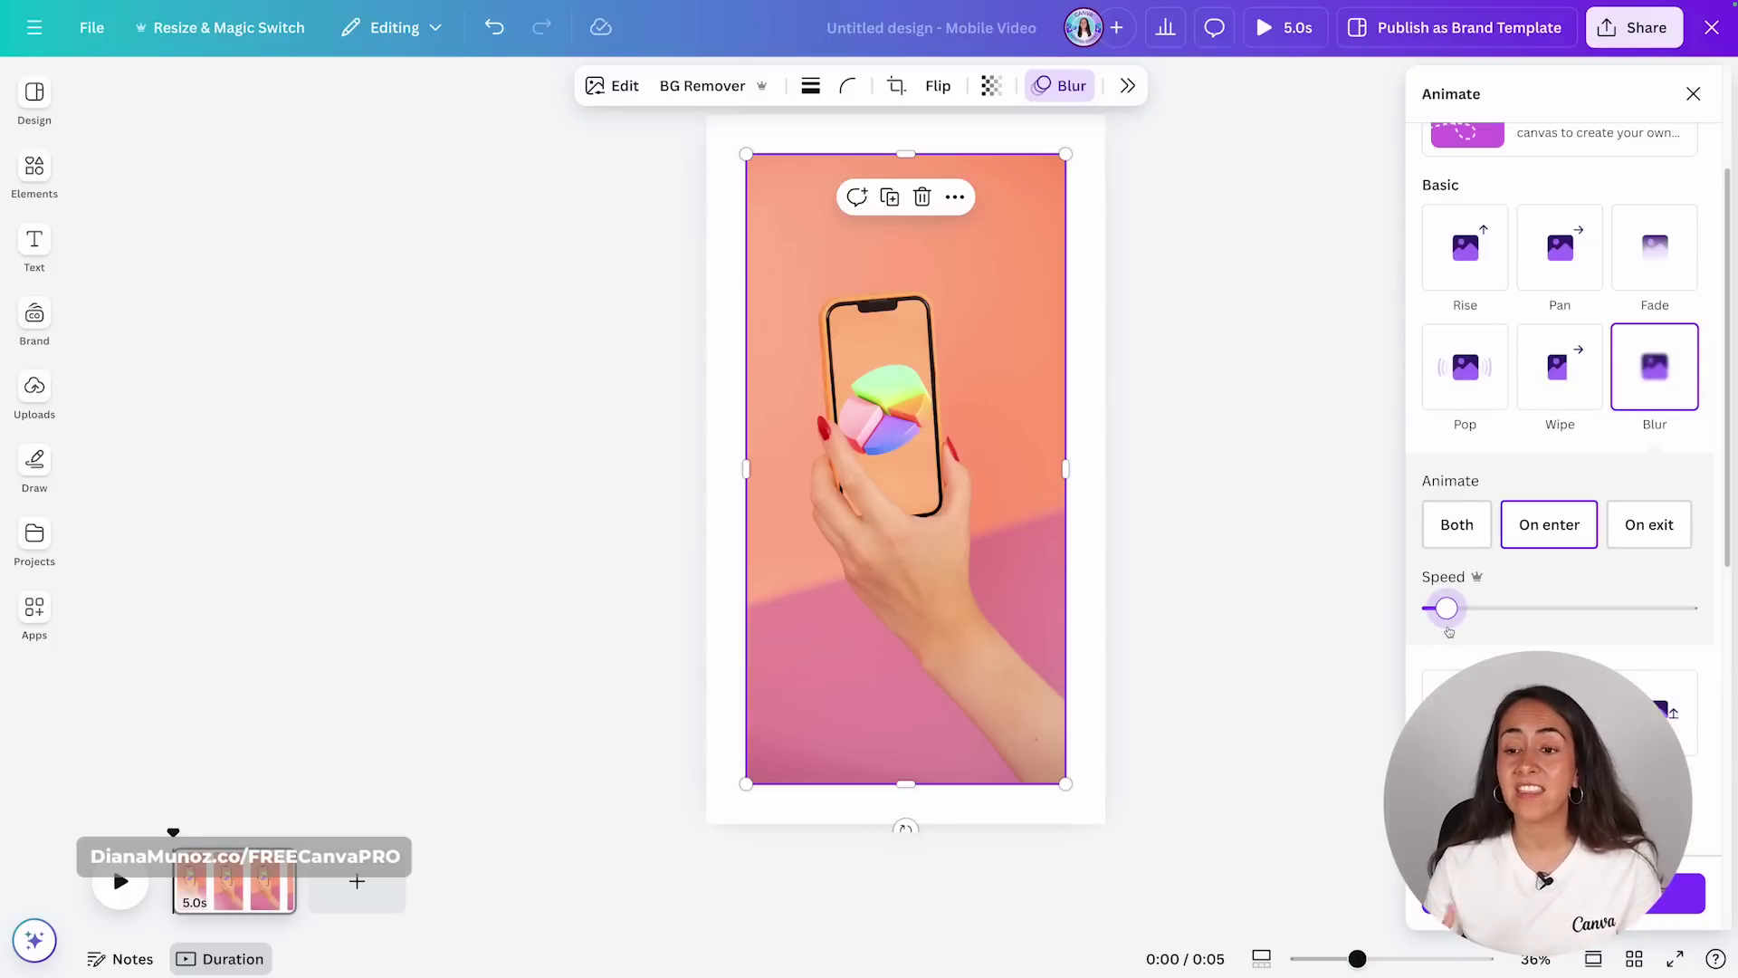
pyautogui.click(1455, 607)
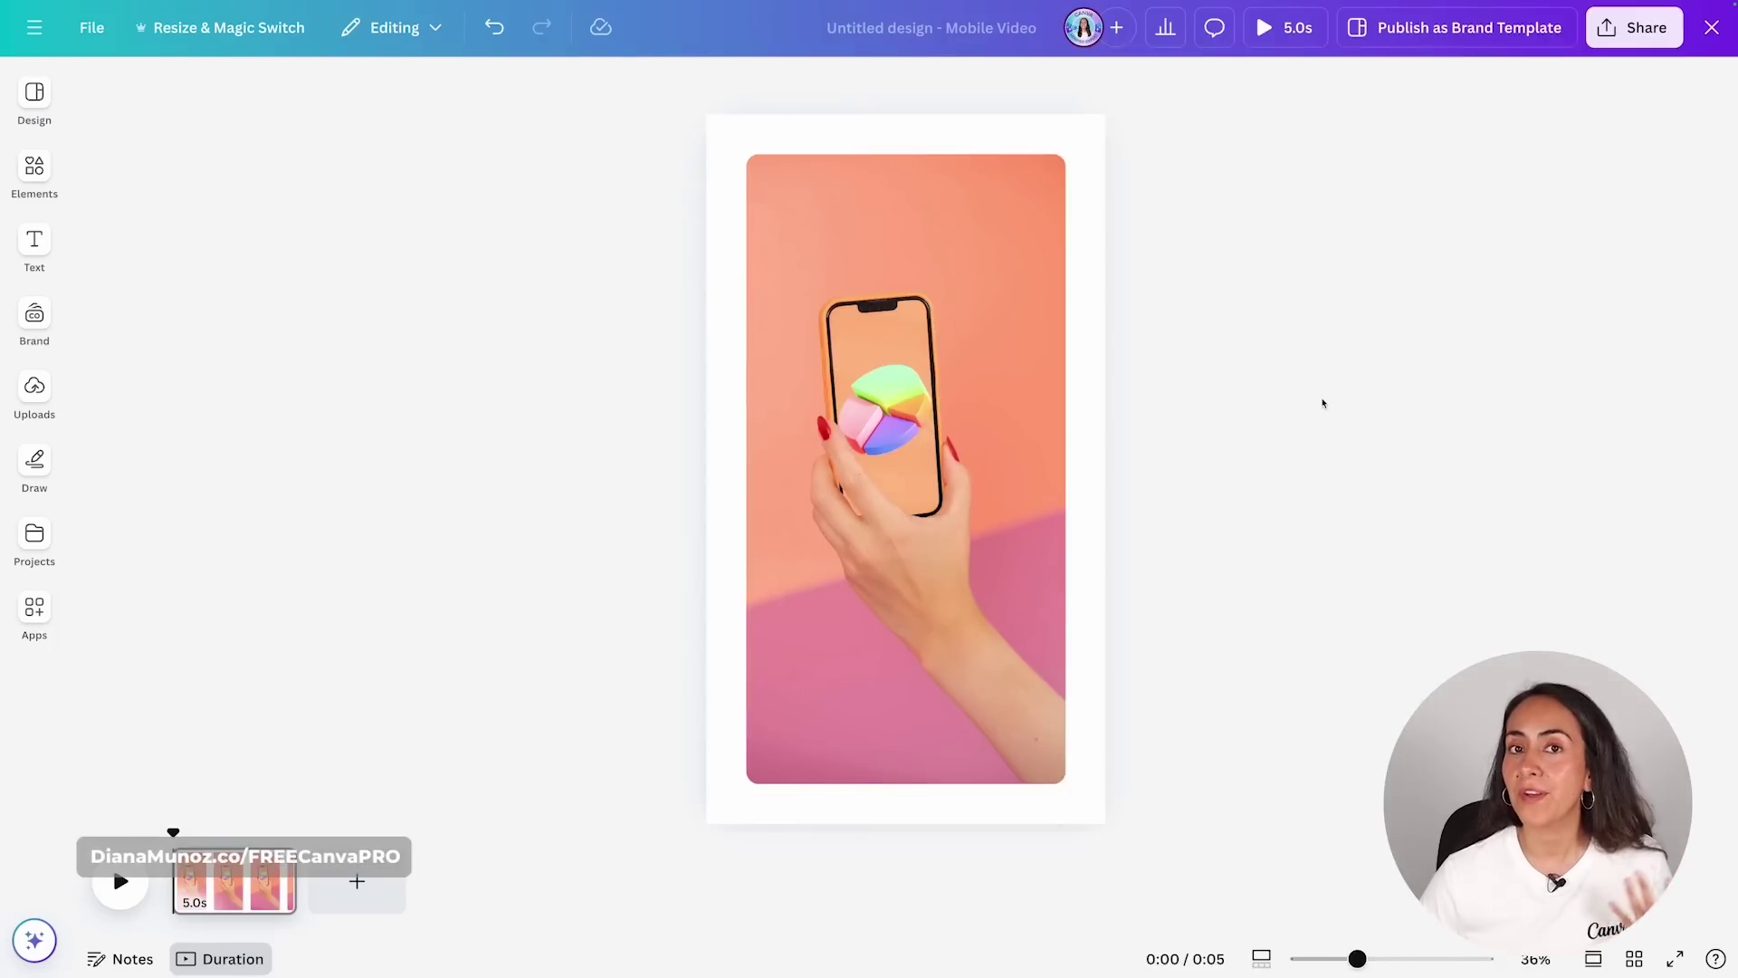
# Apply the Succession photo animation on enter to the phone photo.
pyautogui.click(864, 226)
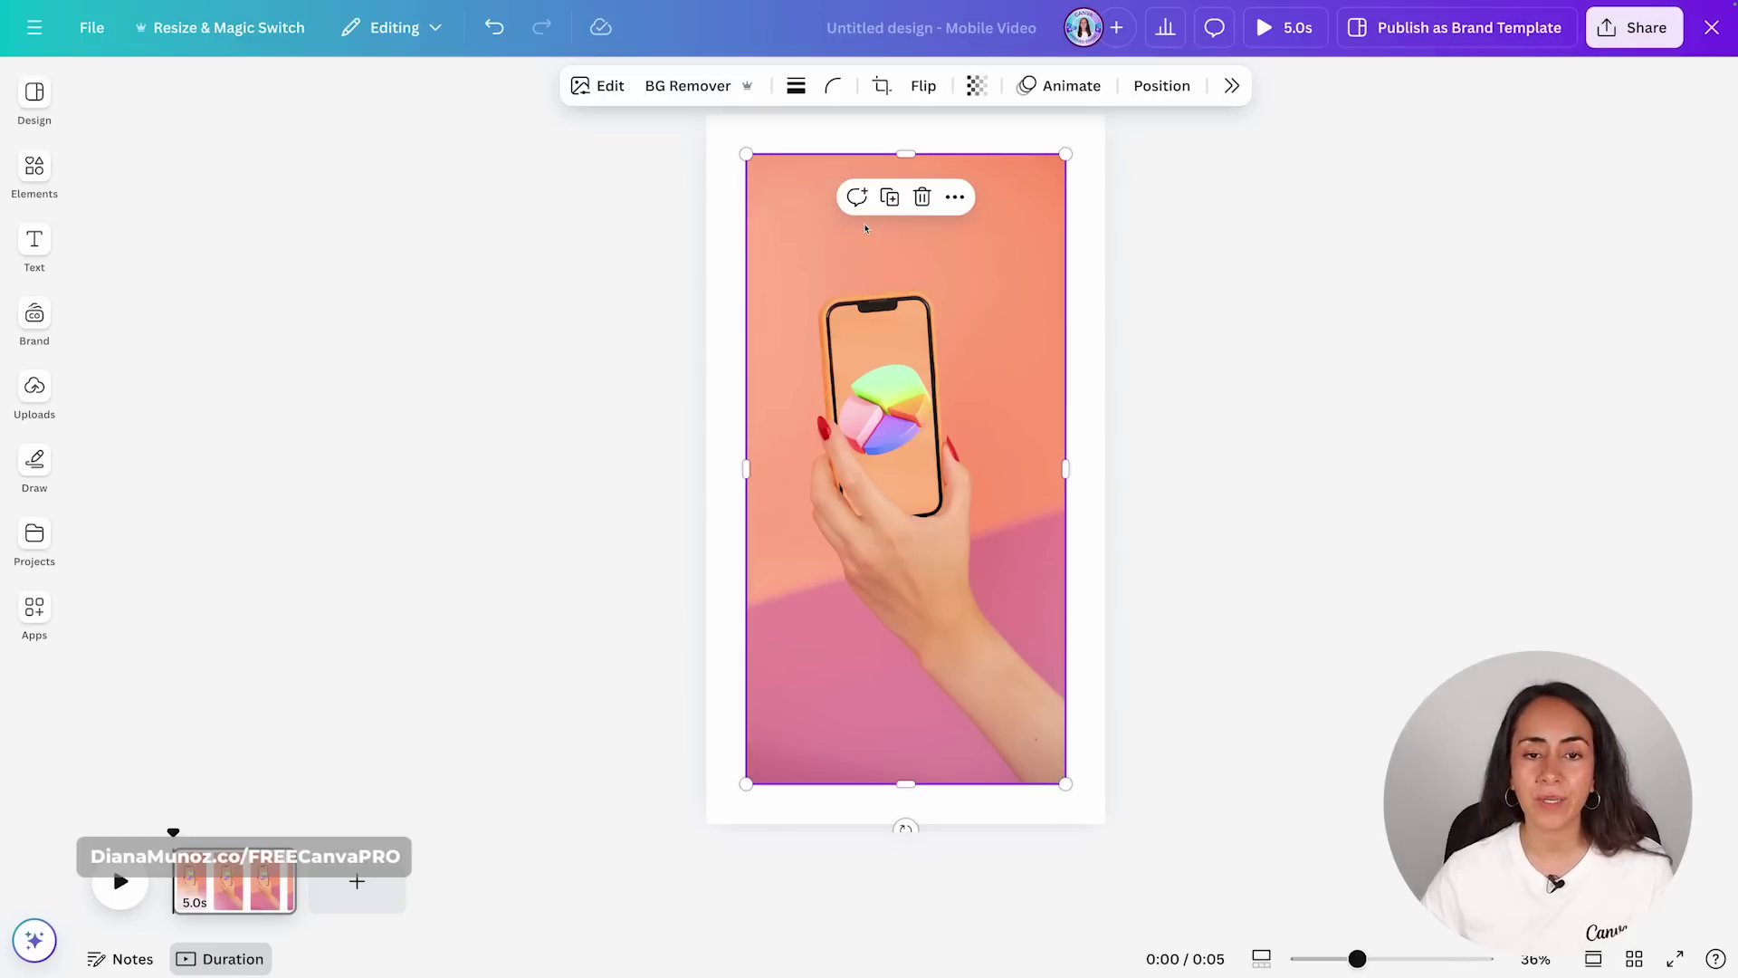
pyautogui.click(1059, 85)
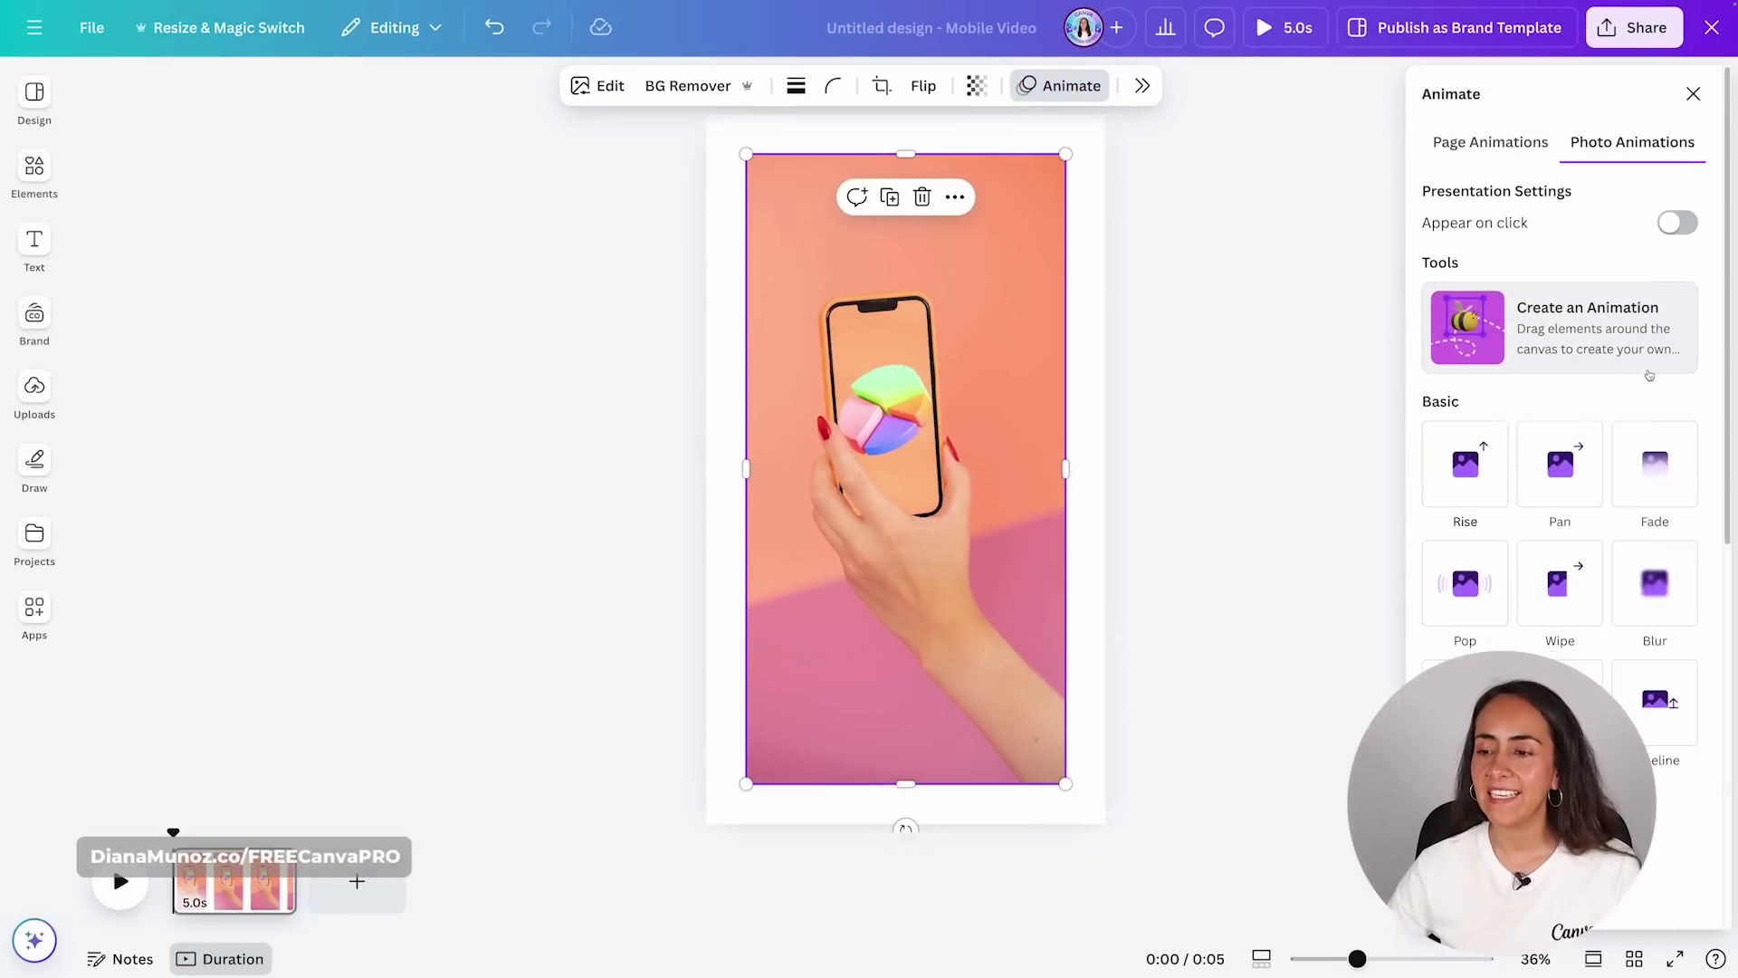
pyautogui.scroll(-2, 1650, 375)
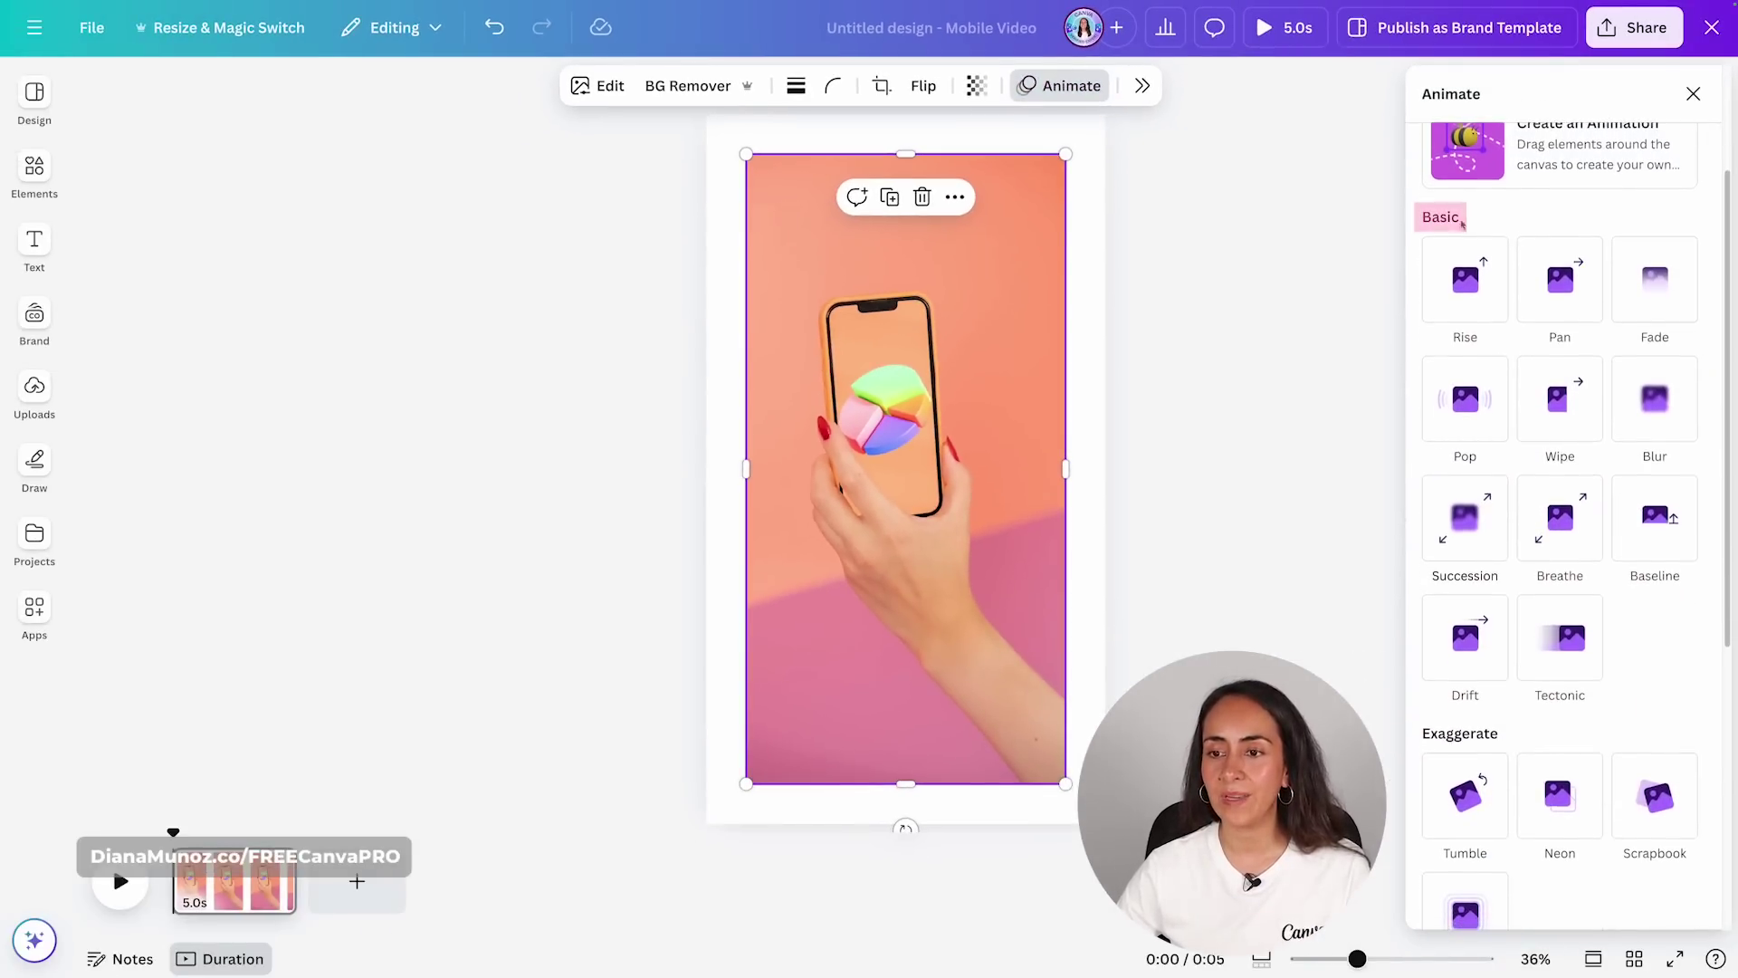
pyautogui.moveTo(1449, 534)
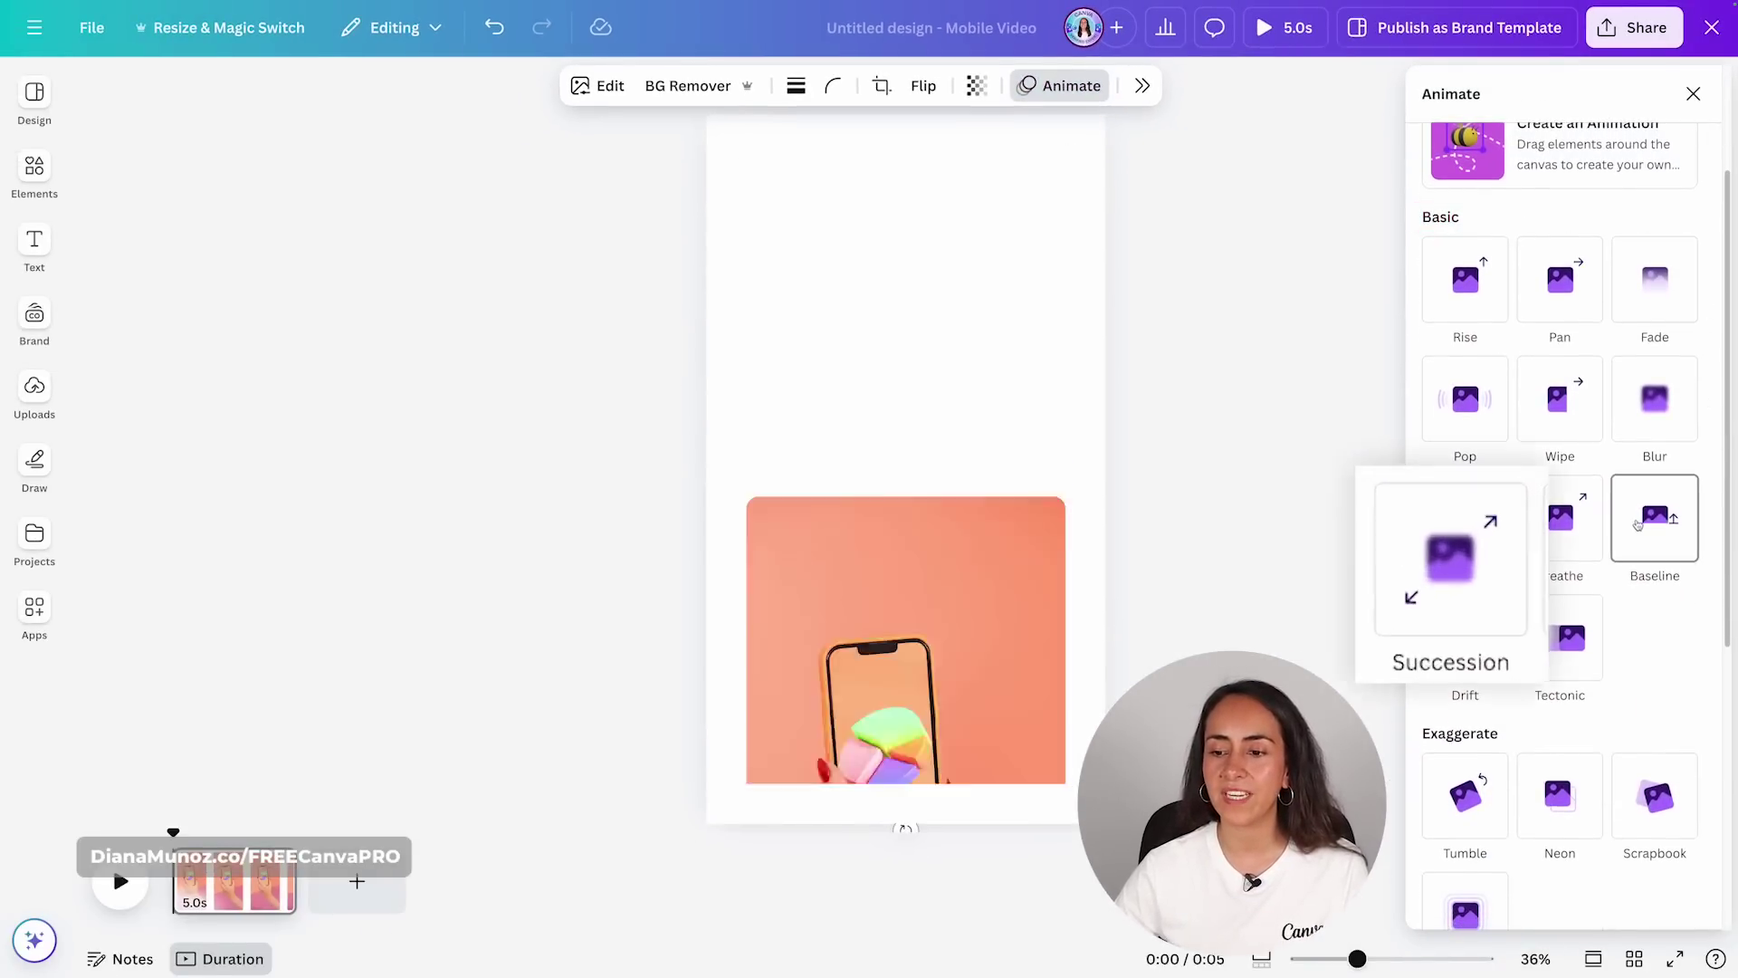
pyautogui.scroll(-1, 1343, 579)
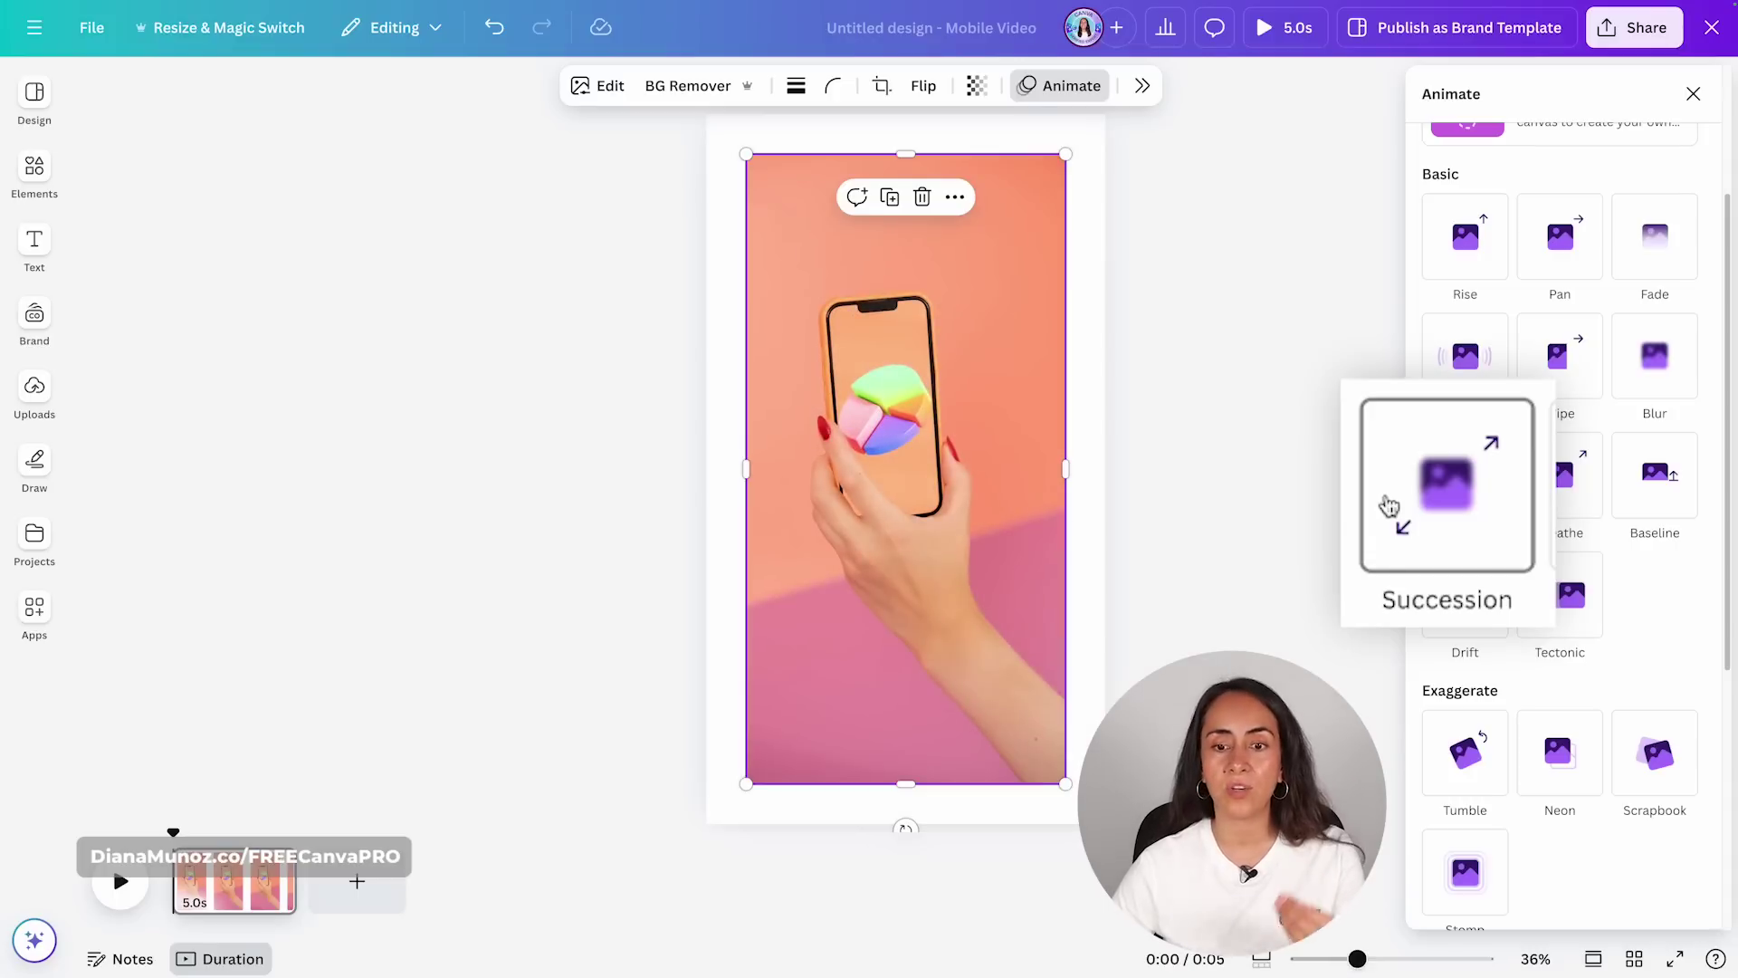
pyautogui.click(1449, 480)
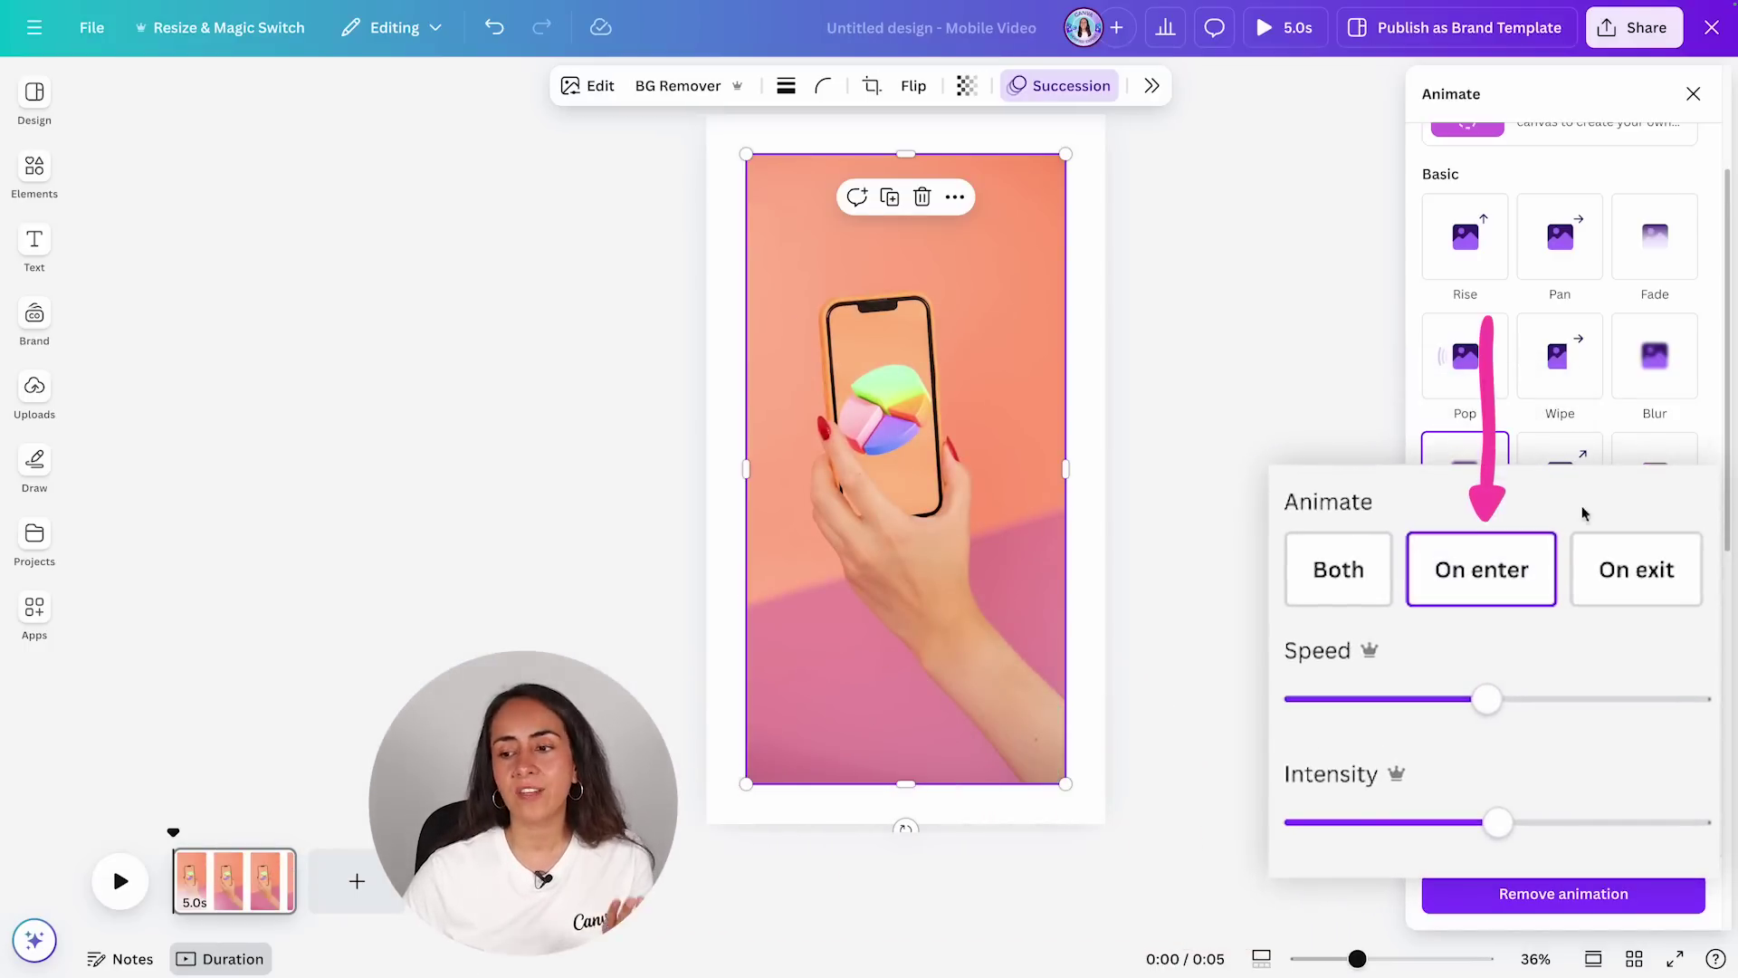
# Lower the speed and the intensity of the photo's Succession animation.
pyautogui.scroll(-1, 1426, 572)
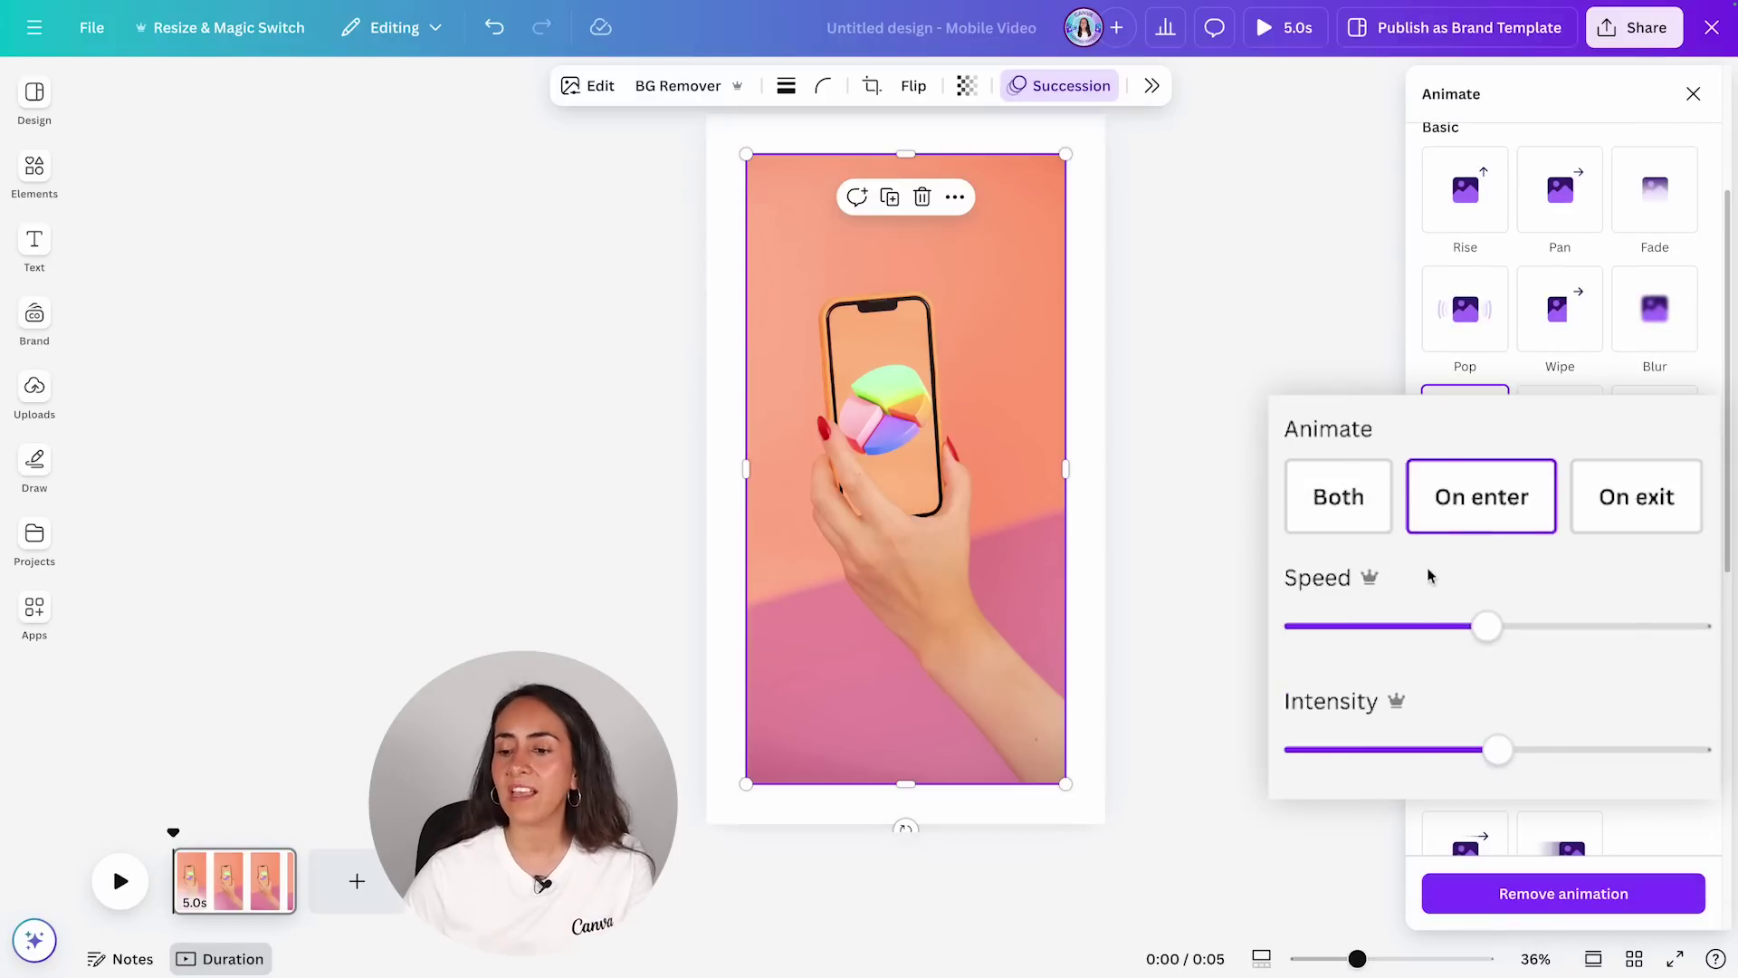
pyautogui.moveTo(1489, 626); pyautogui.dragTo(1336, 638)
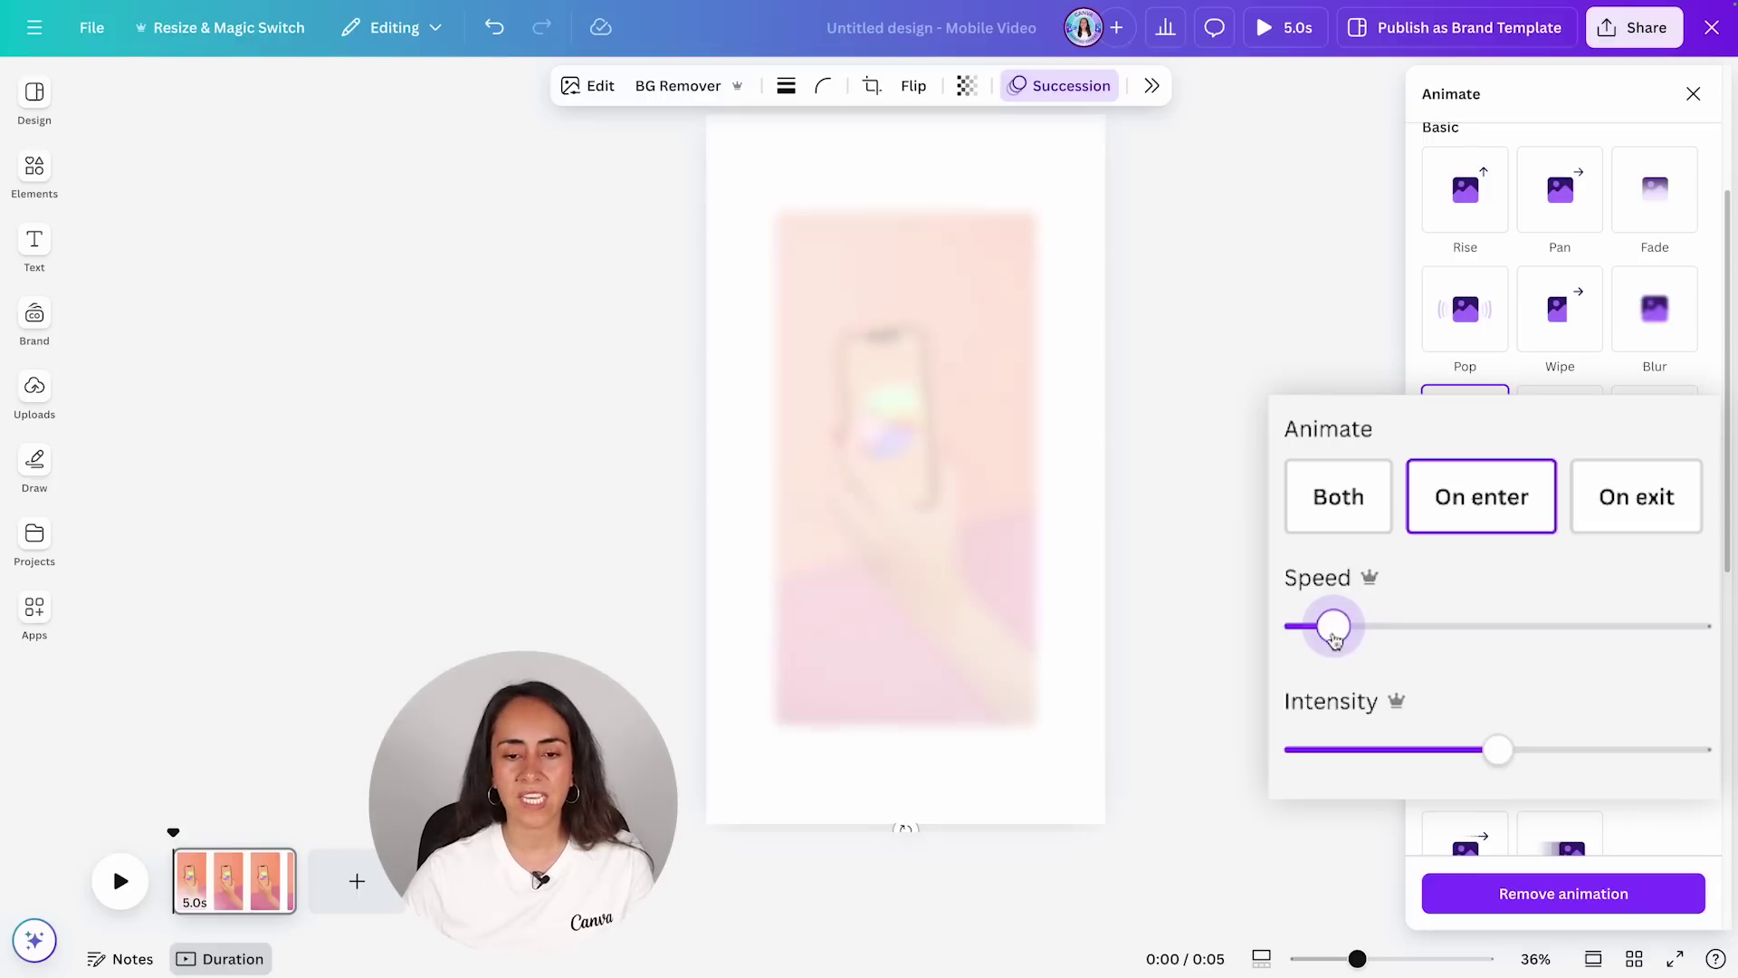
pyautogui.click(1329, 631)
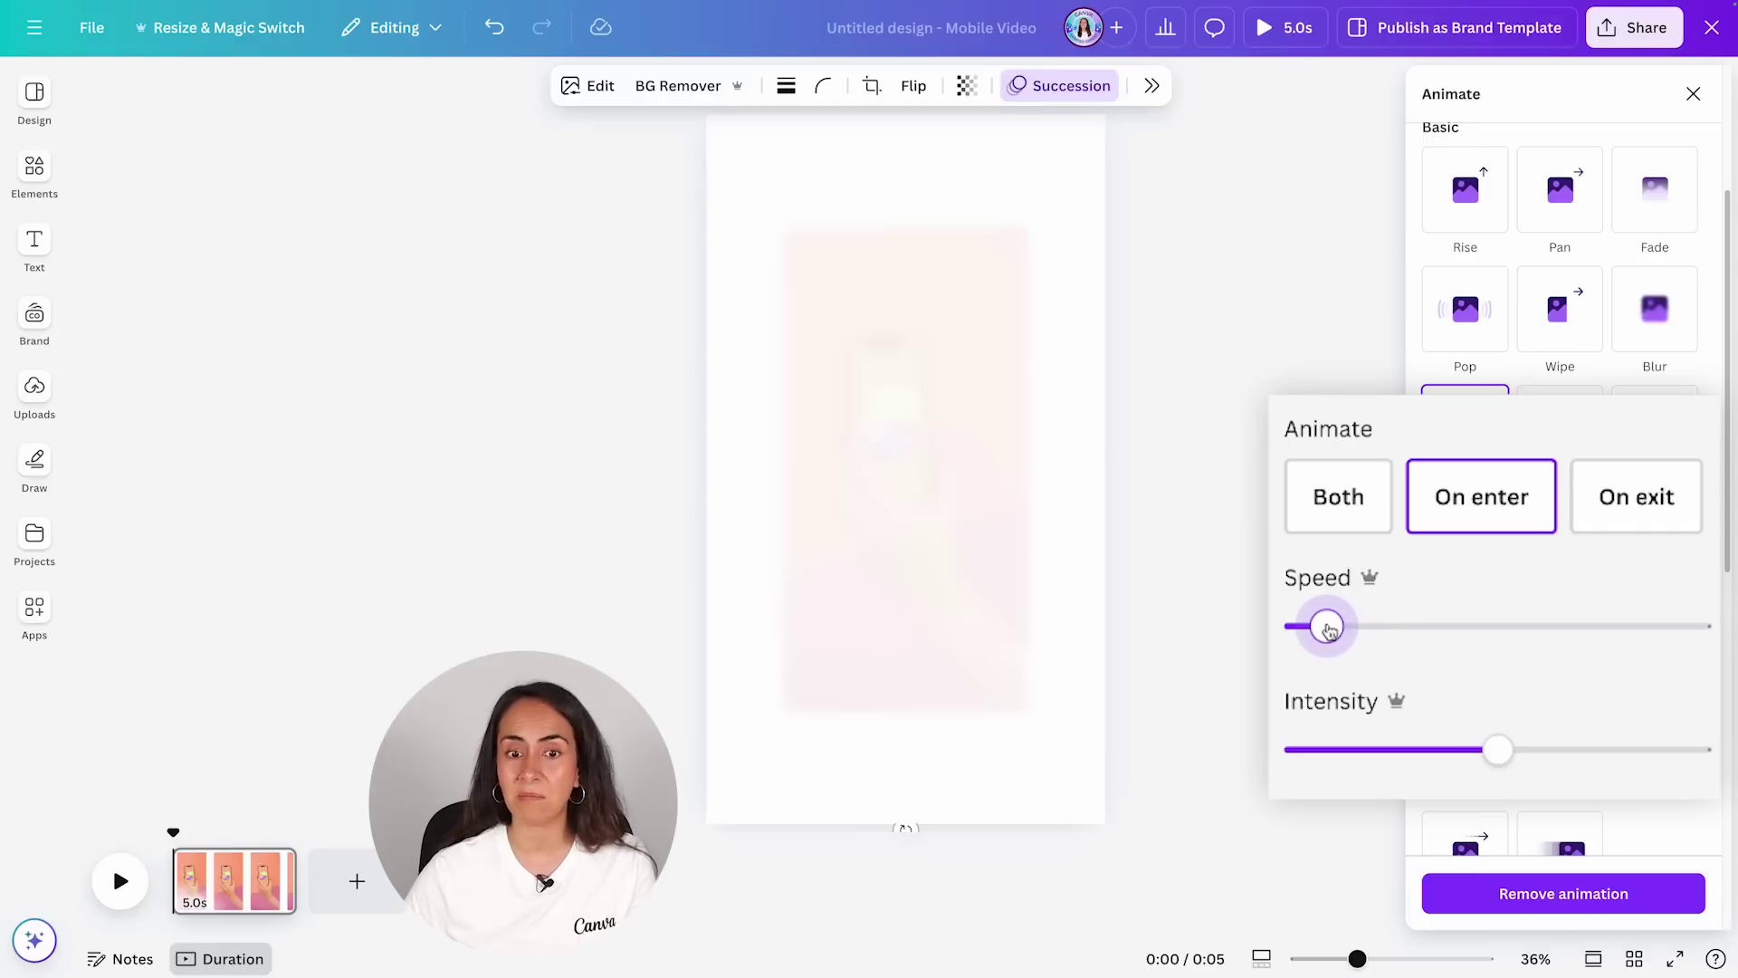
pyautogui.moveTo(1494, 748); pyautogui.dragTo(1359, 782)
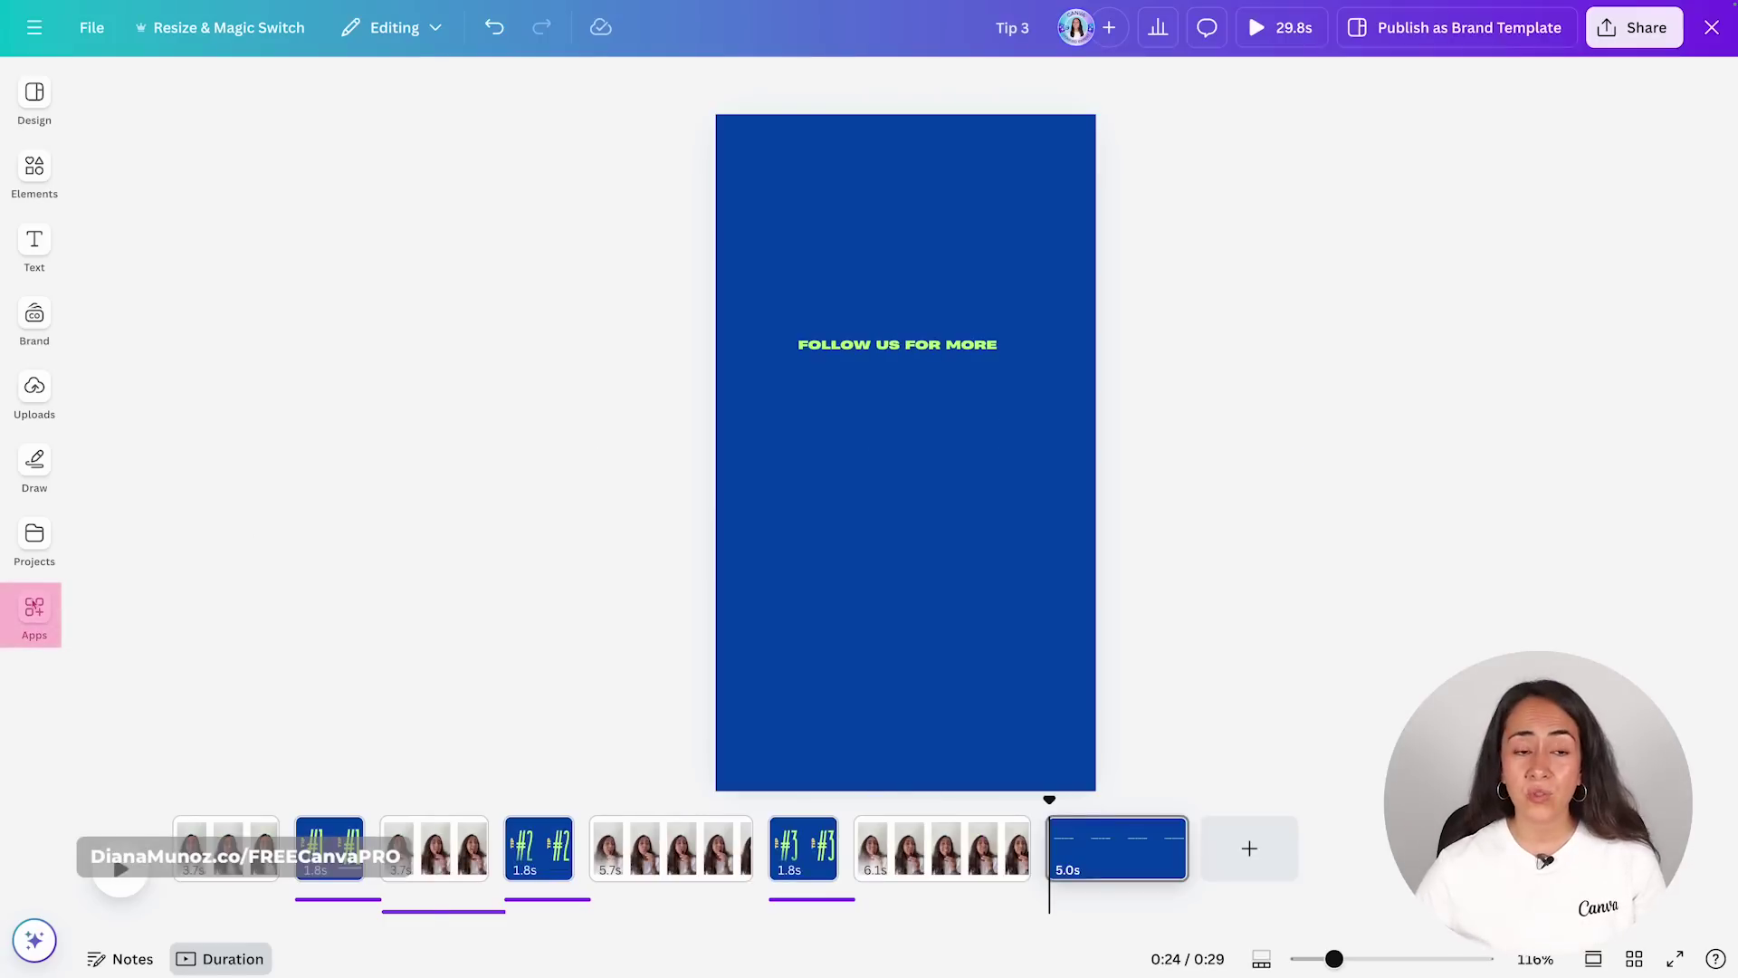
# Search the apps for mockups in the Tip 3 design and open the Mockups app for the FOLLOW US FOR MORE page.
pyautogui.click(39, 614)
pyautogui.click(398, 95)
pyautogui.write('mockups')
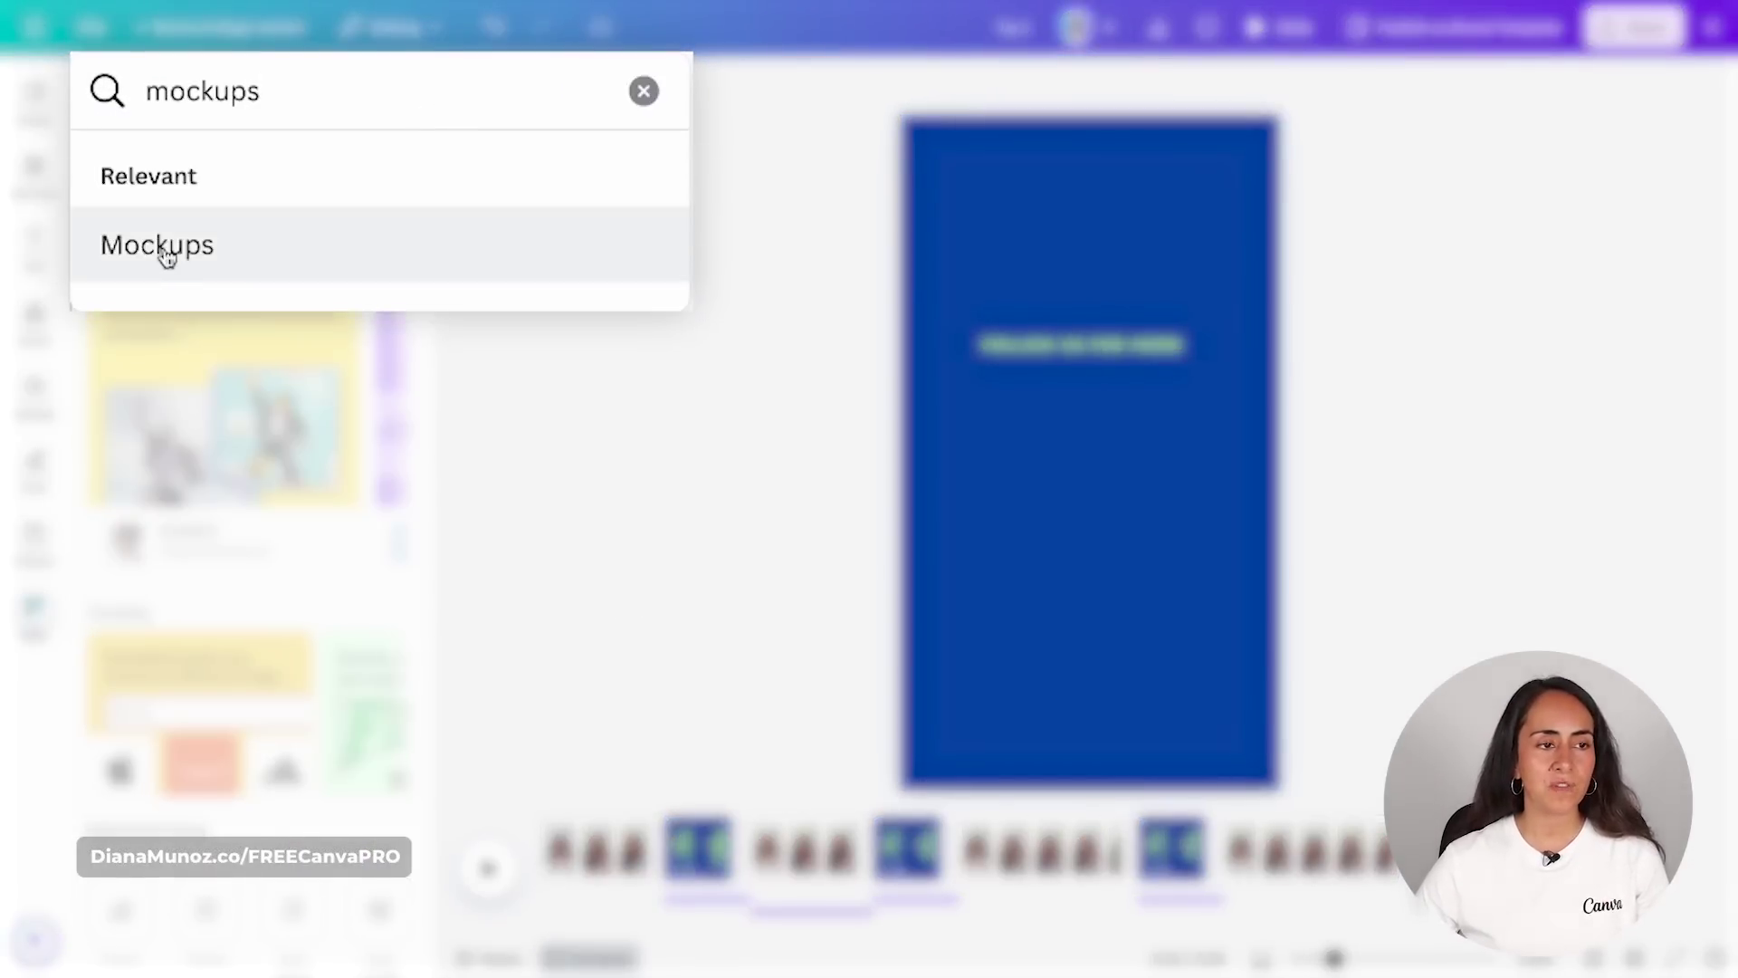
pyautogui.click(161, 246)
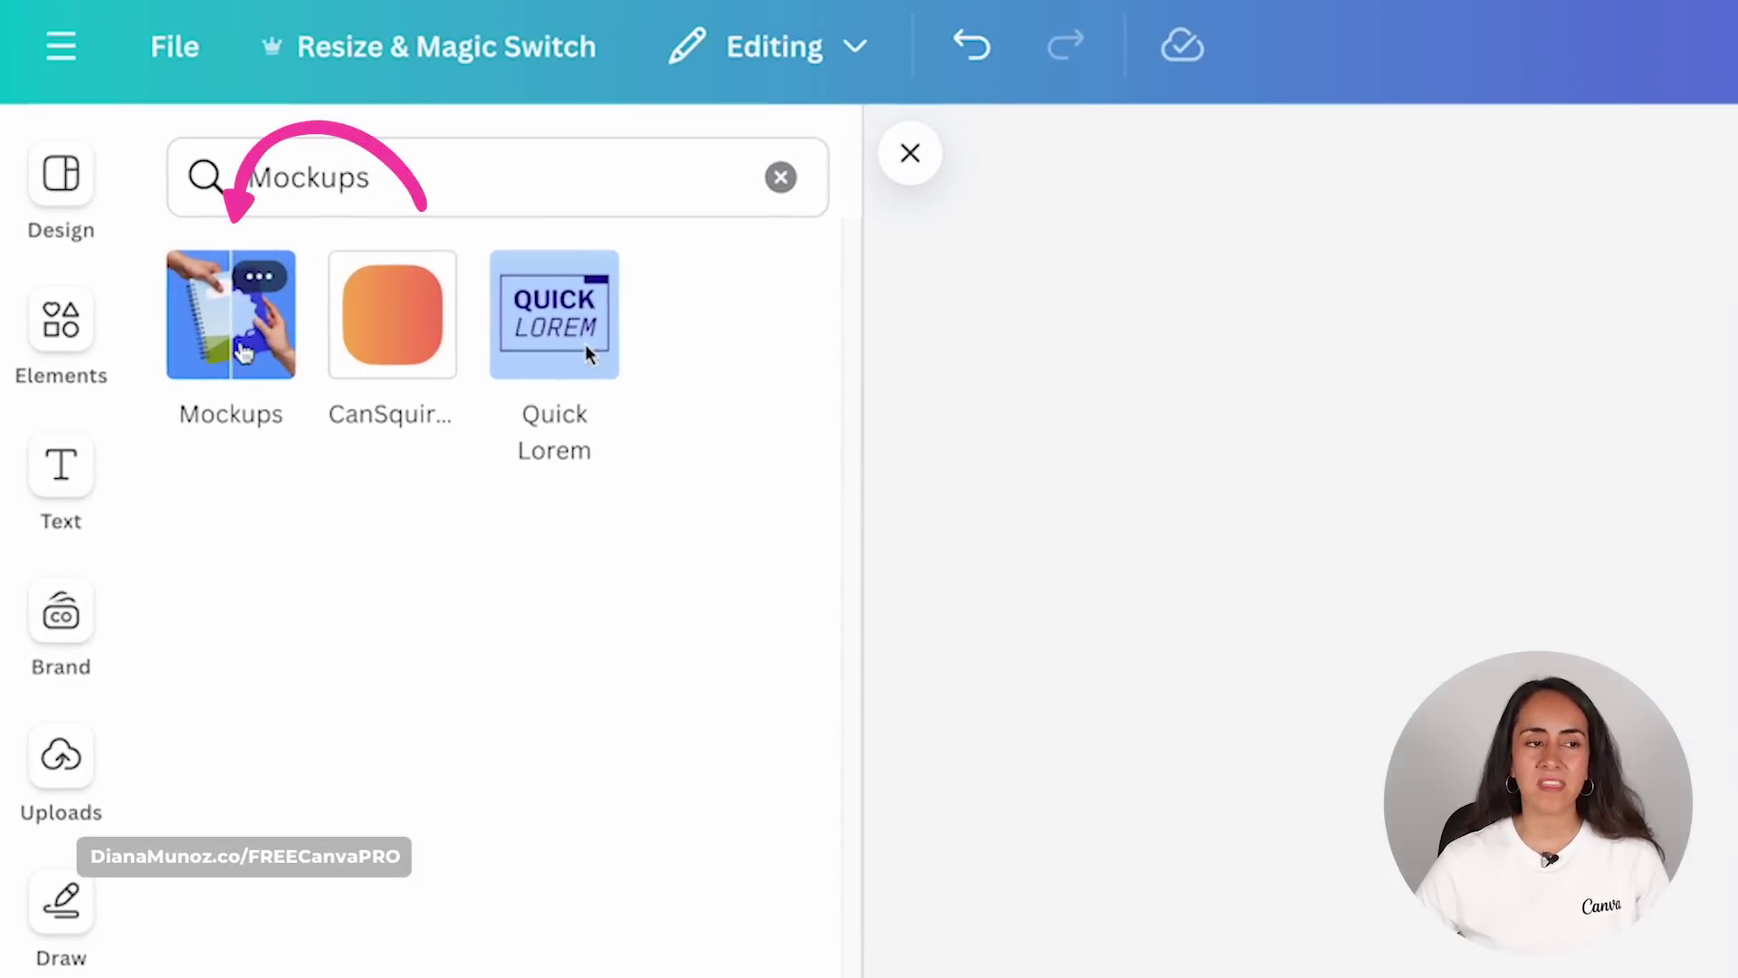
pyautogui.click(244, 325)
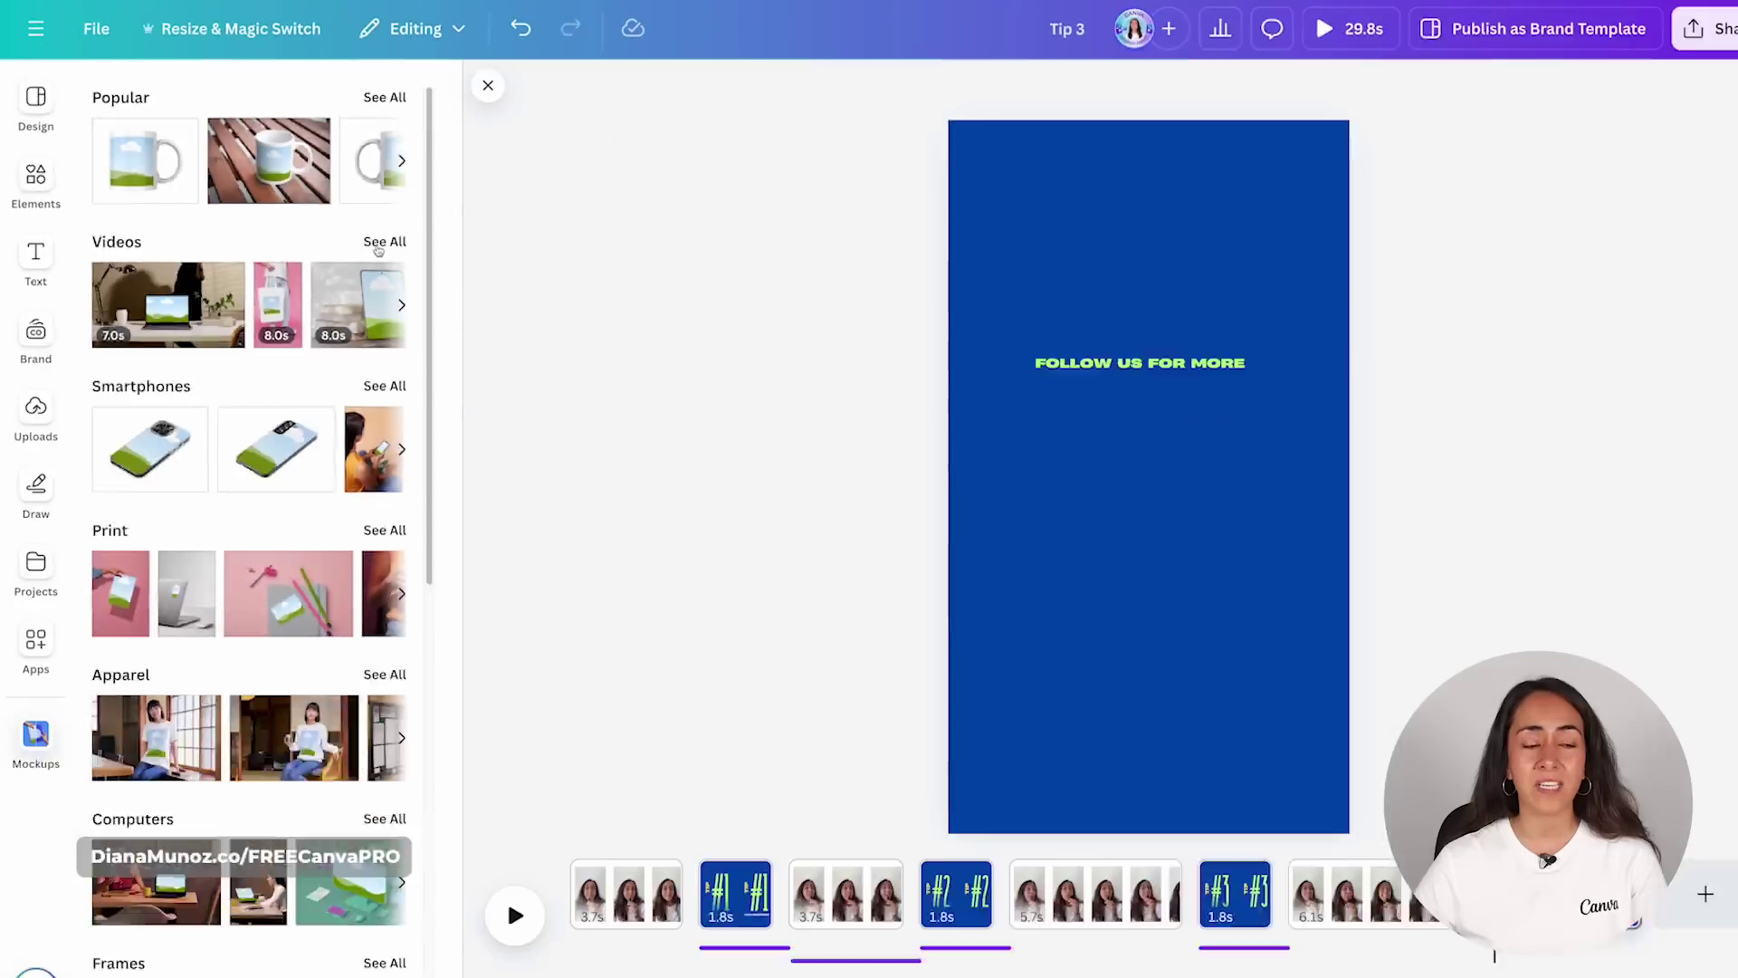
# Add the 6.0s upright smartphone video mockup with the plain light background to the FOLLOW US FOR MORE page.
pyautogui.click(716, 446)
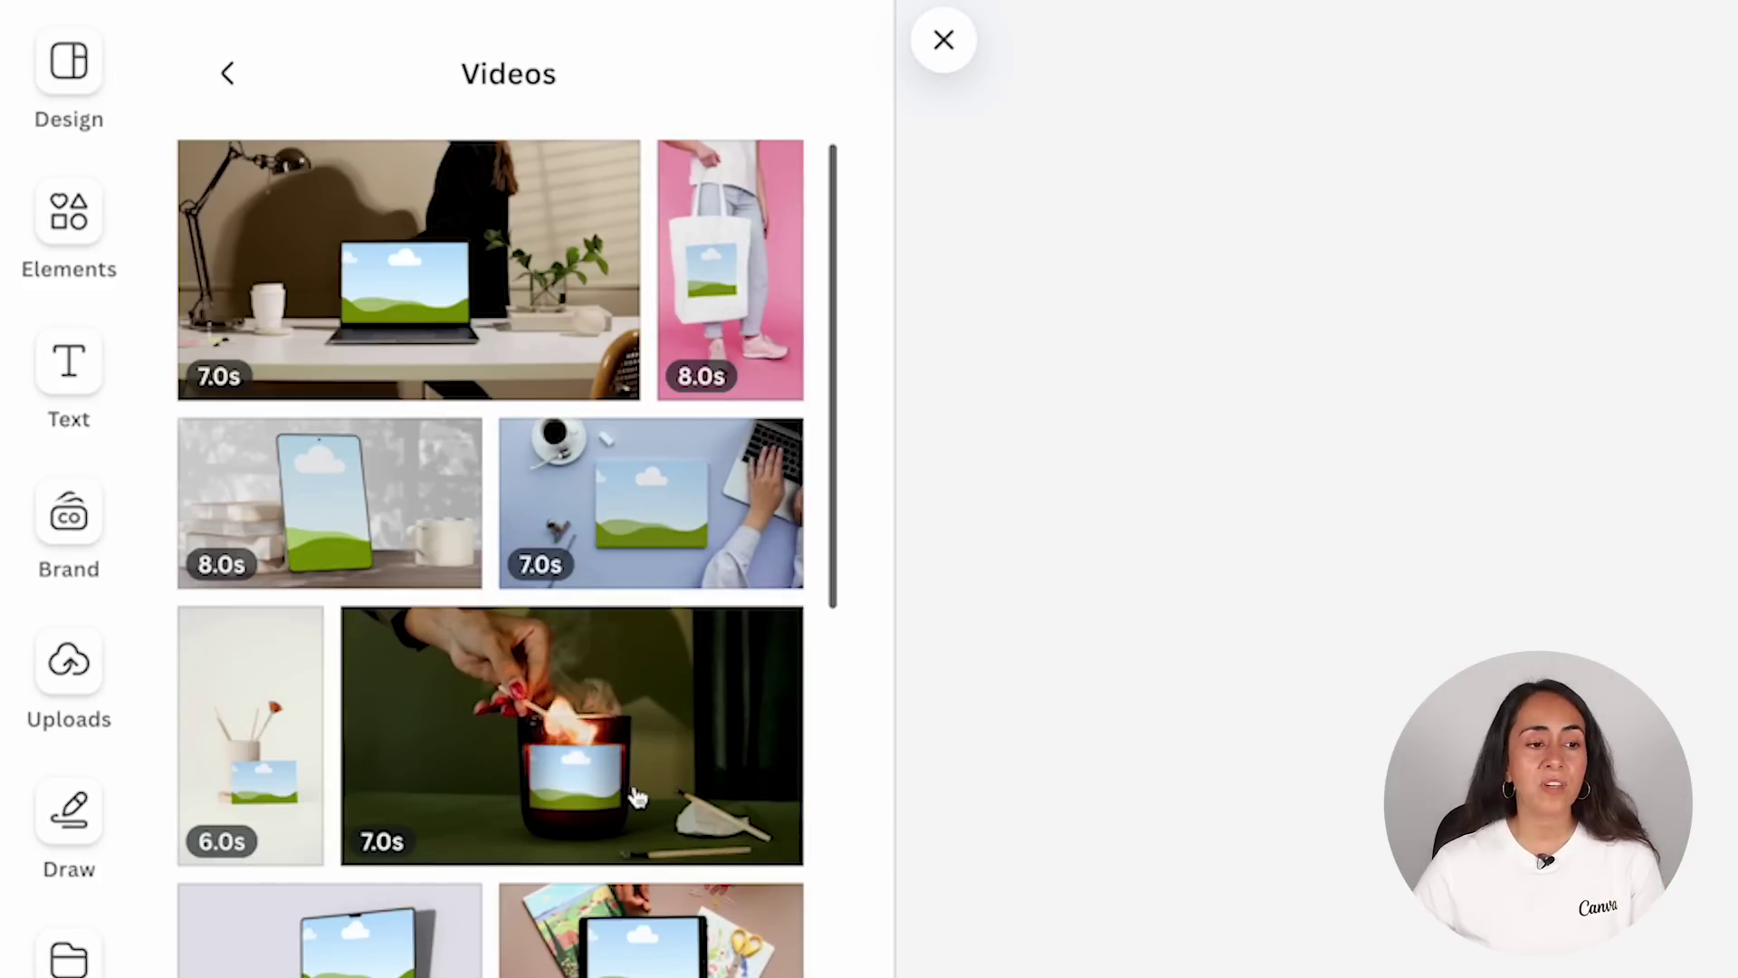
pyautogui.scroll(-1, 638, 797)
pyautogui.scroll(-10, 638, 796)
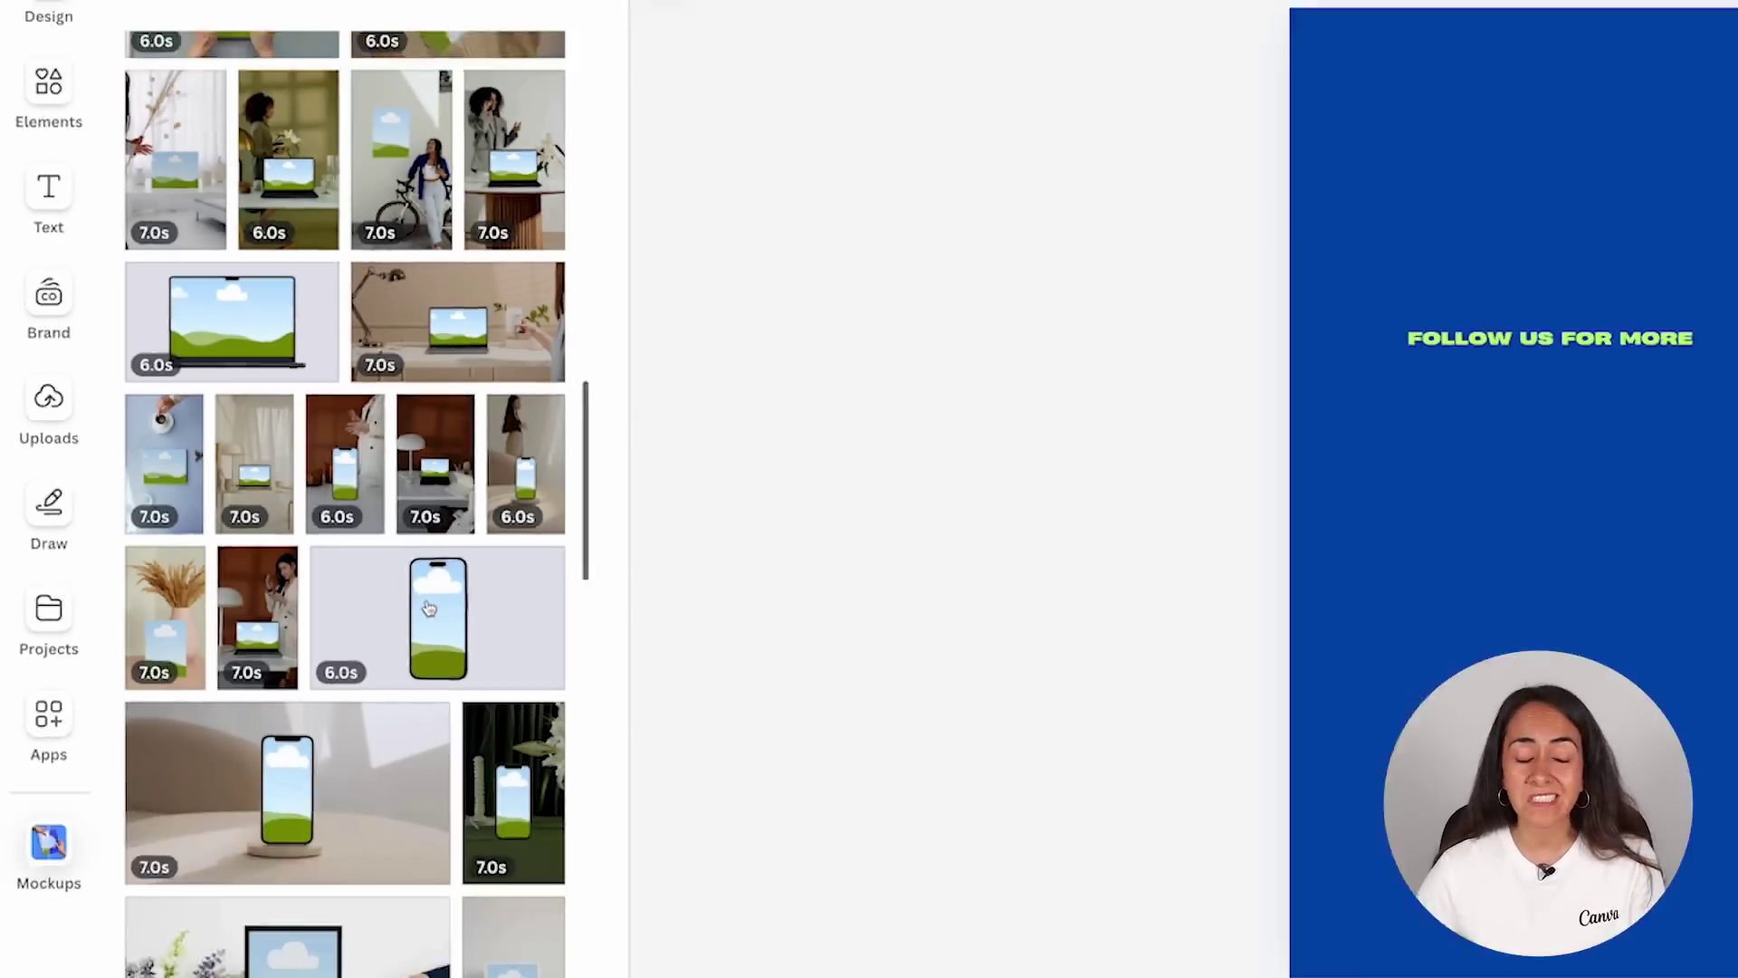
pyautogui.moveTo(609, 713); pyautogui.dragTo(1074, 791)
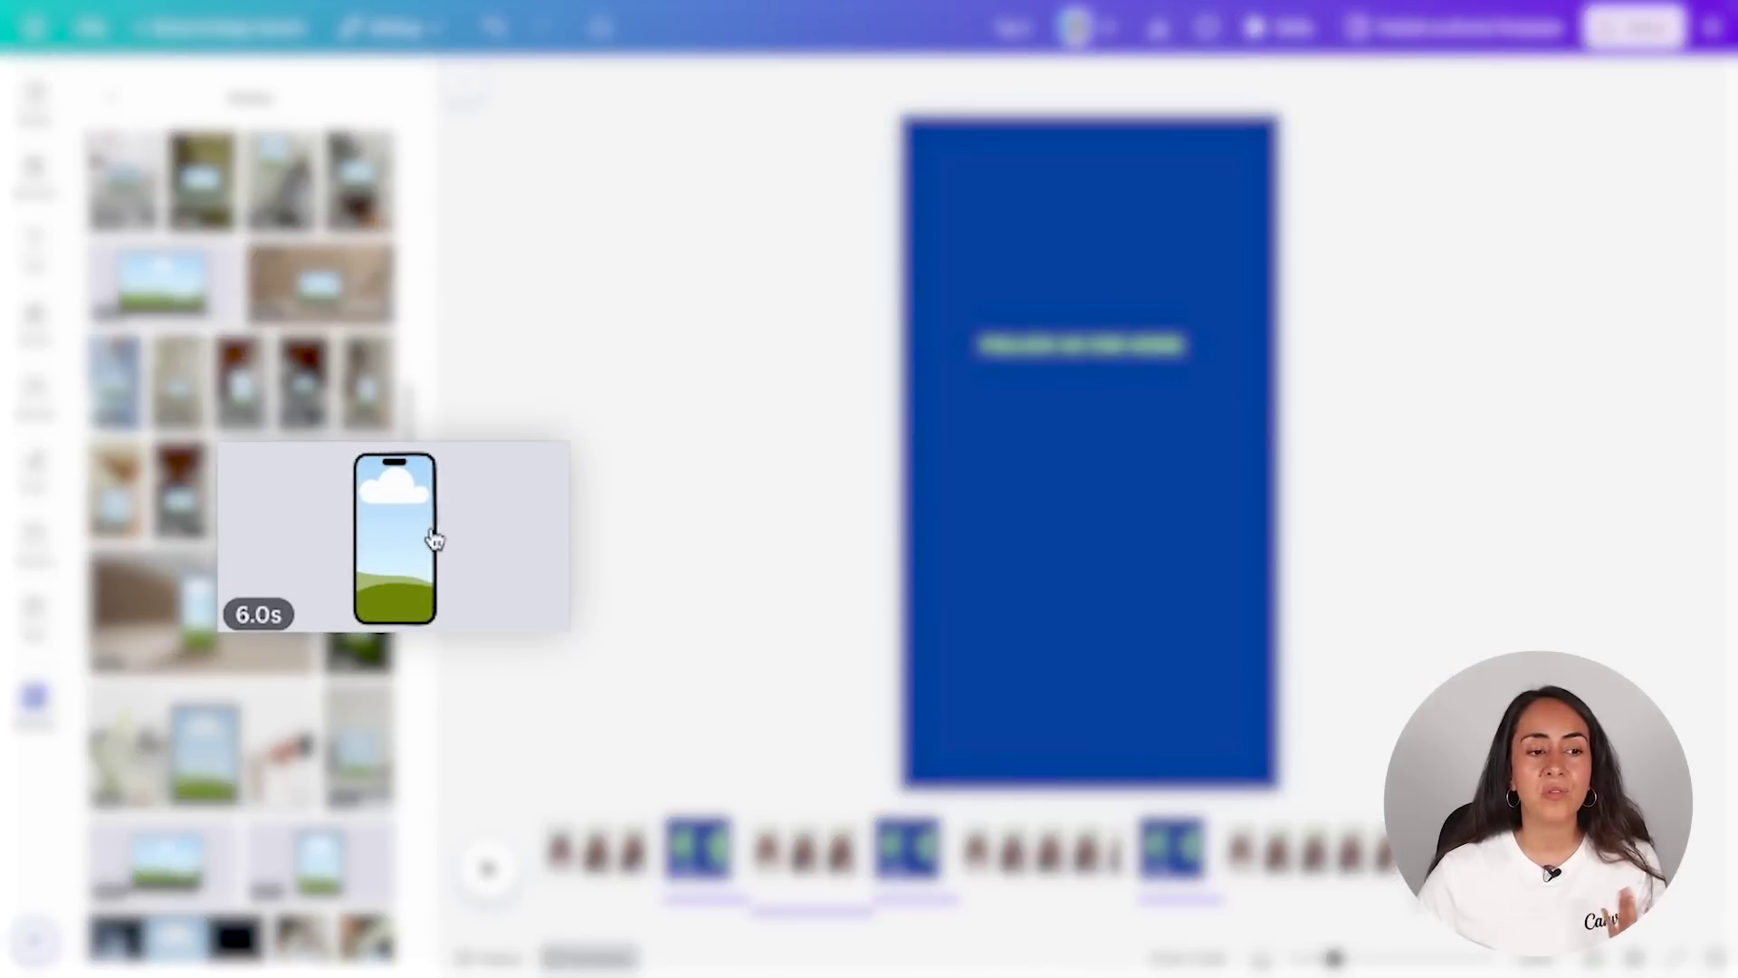
pyautogui.click(362, 525)
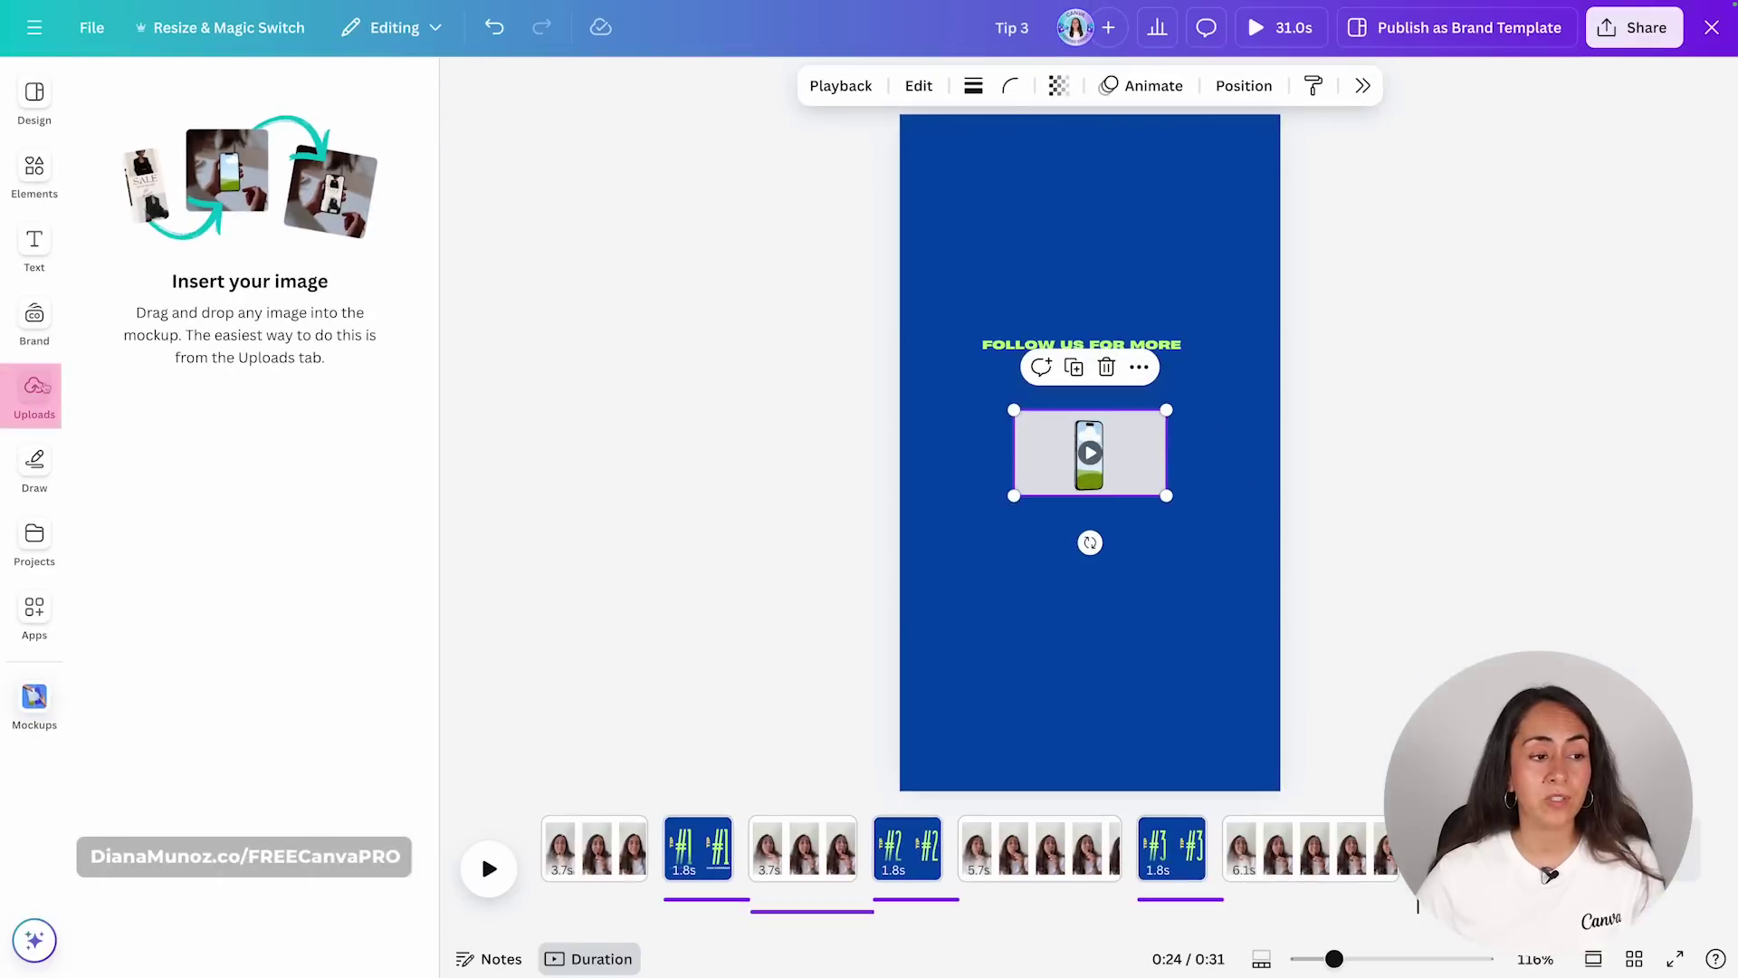
# Upload the screenshot IMG_5E44014C40AA-1.jpeg from the Downloads folder and place it inside the phone mockup's screen.
pyautogui.click(34, 389)
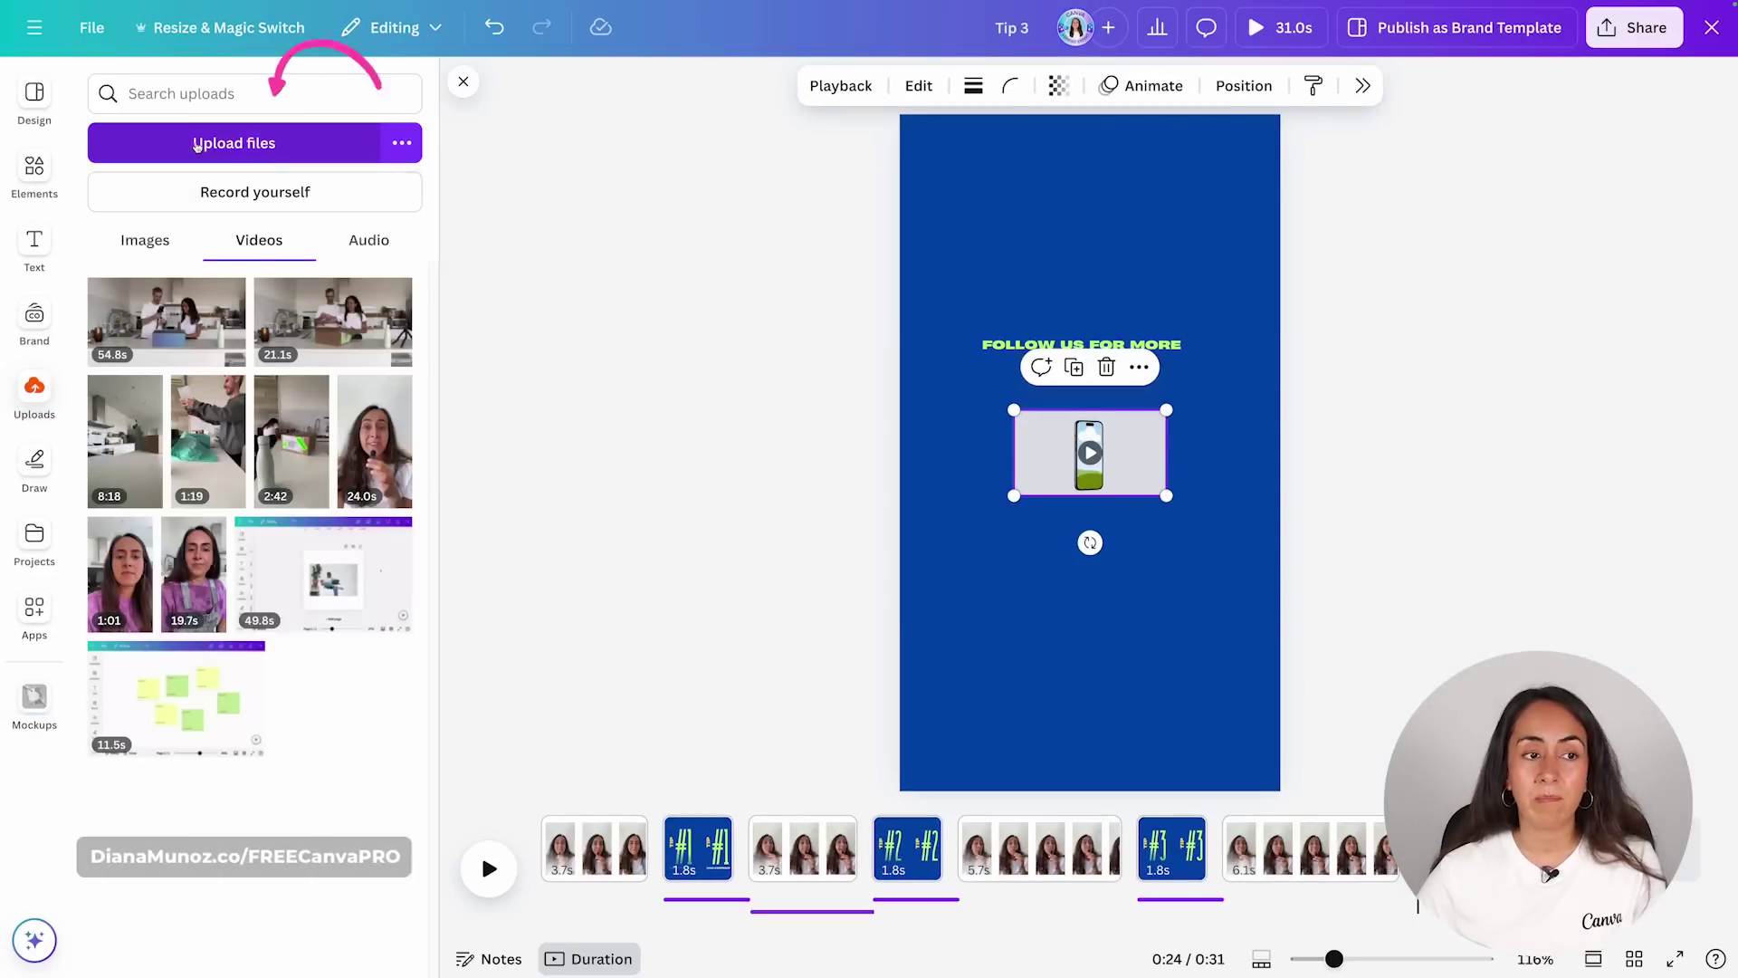
pyautogui.click(300, 145)
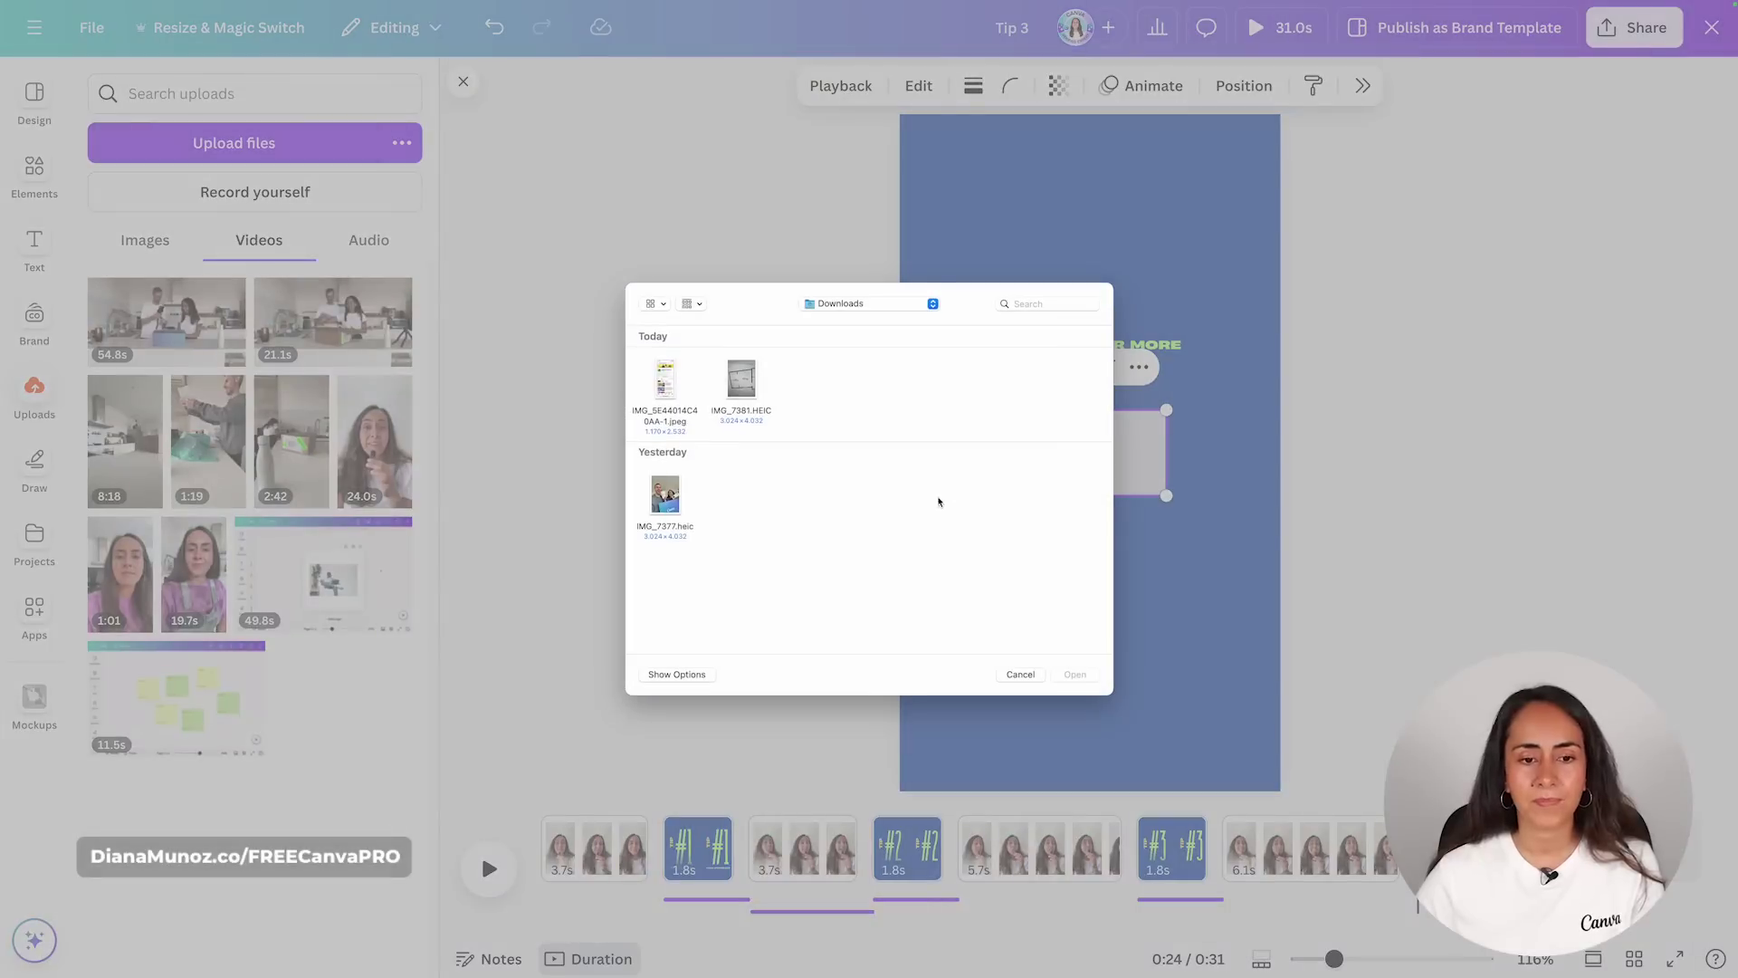
pyautogui.click(668, 383)
pyautogui.click(1075, 674)
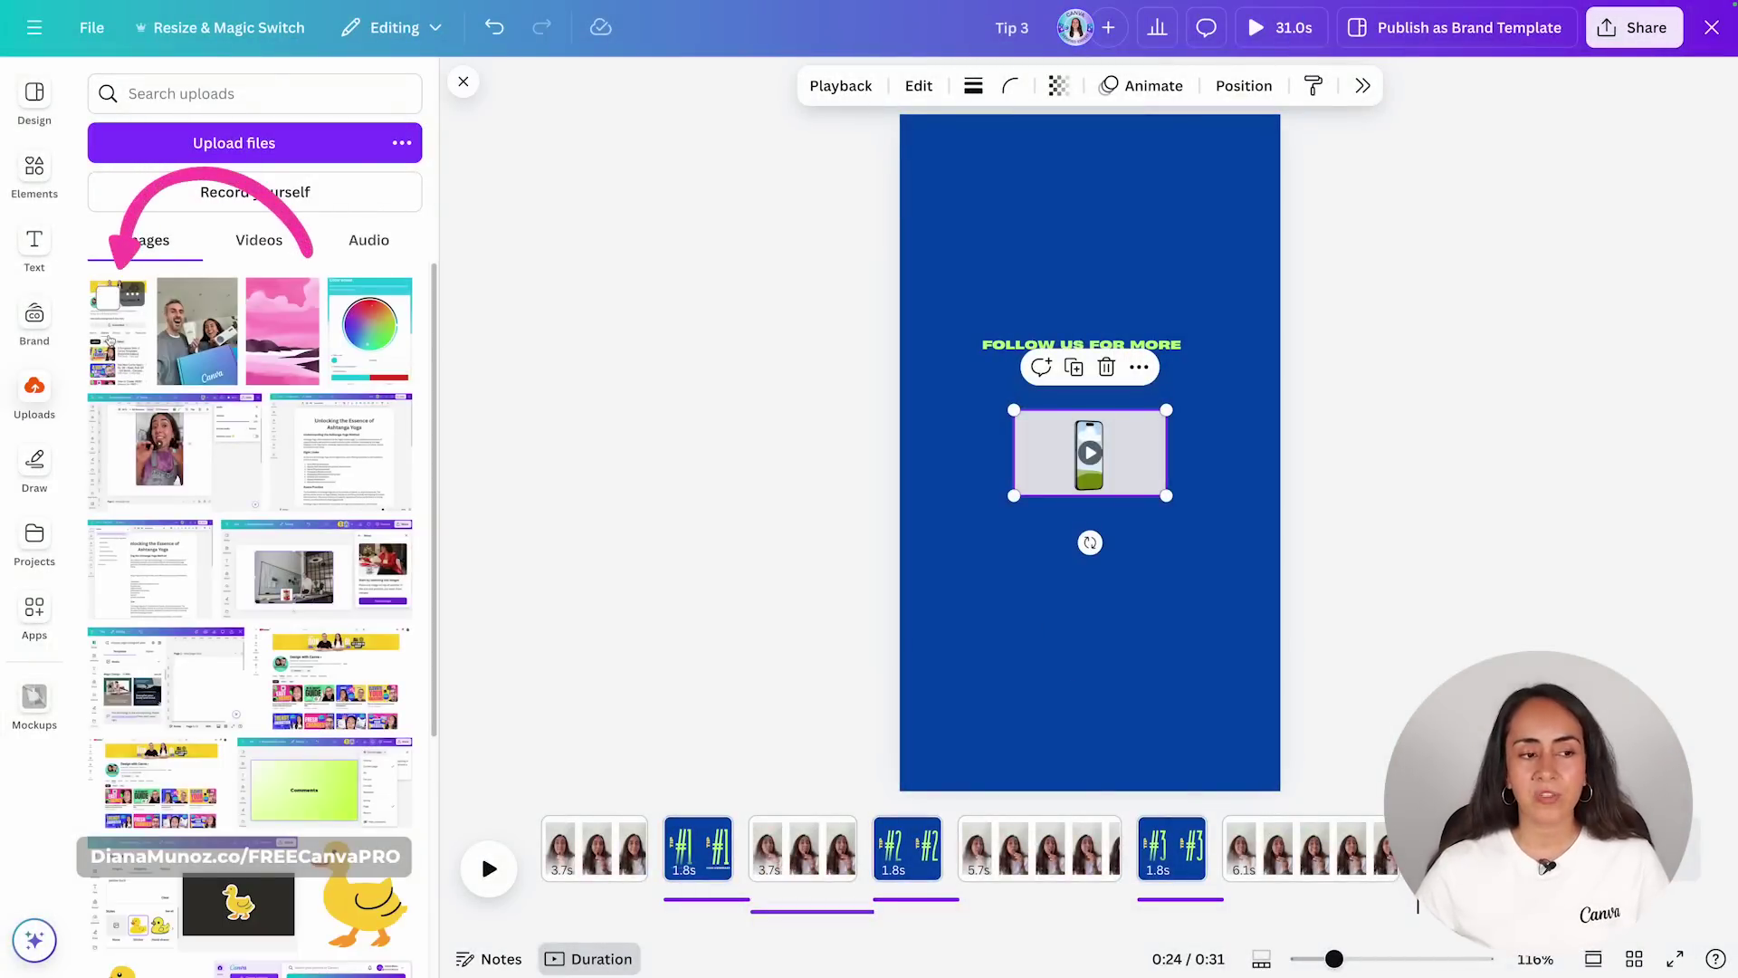
pyautogui.moveTo(118, 346); pyautogui.dragTo(1083, 452)
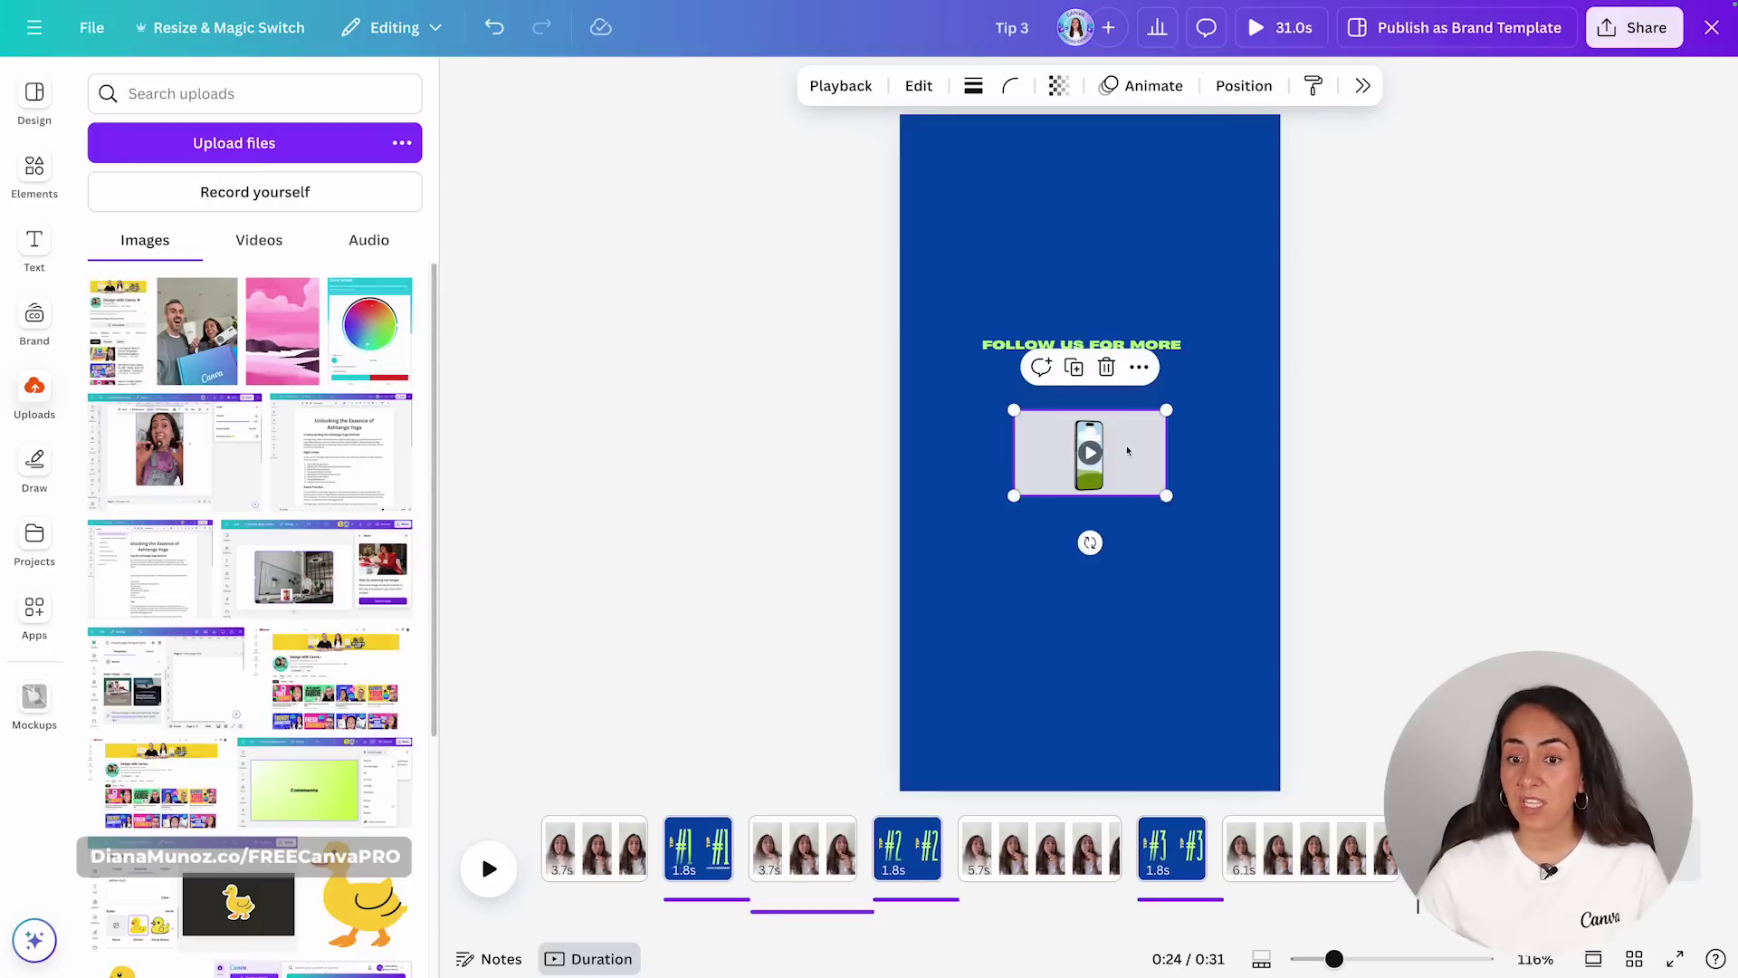